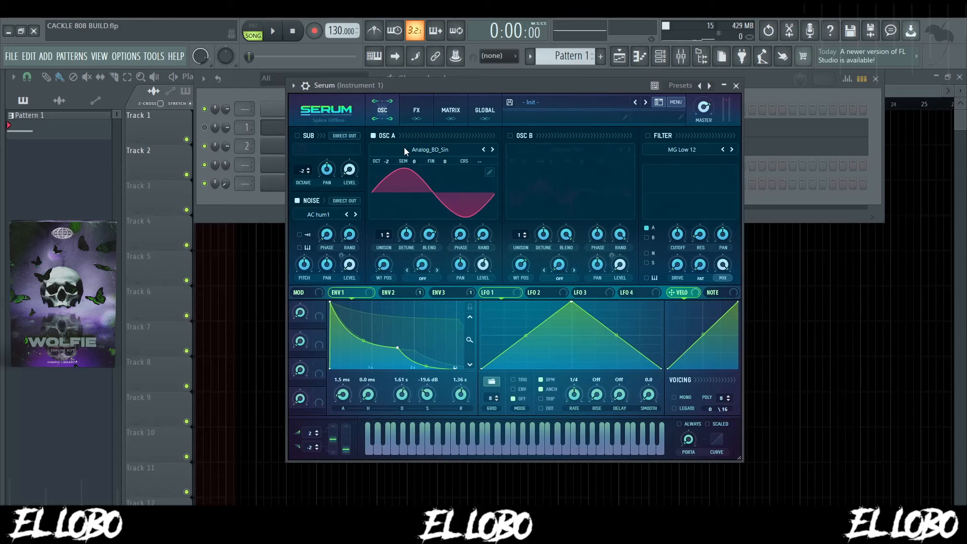
- Load the Analog_BD_Sin wavetable into oscillator A of the Serum instrument
mouse_move(429, 162)
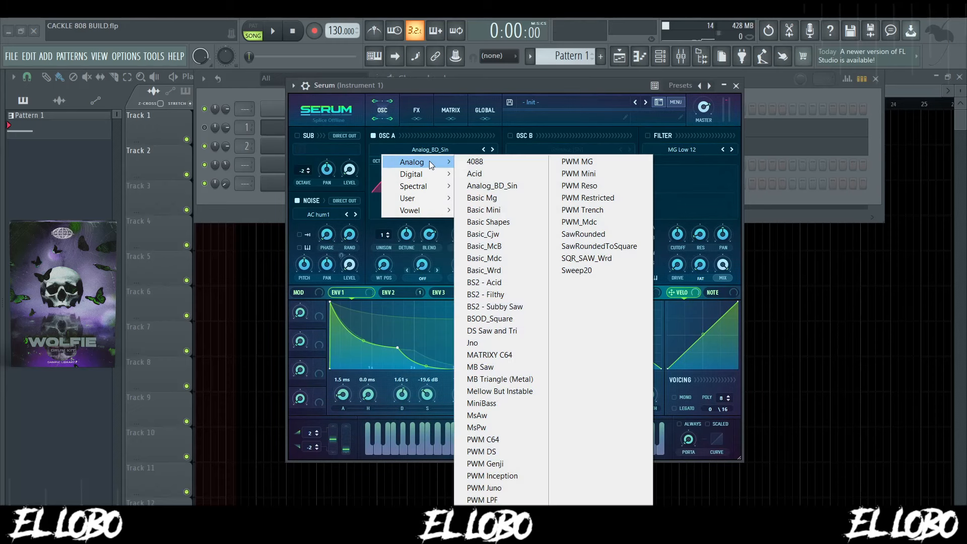
left_click(498, 186)
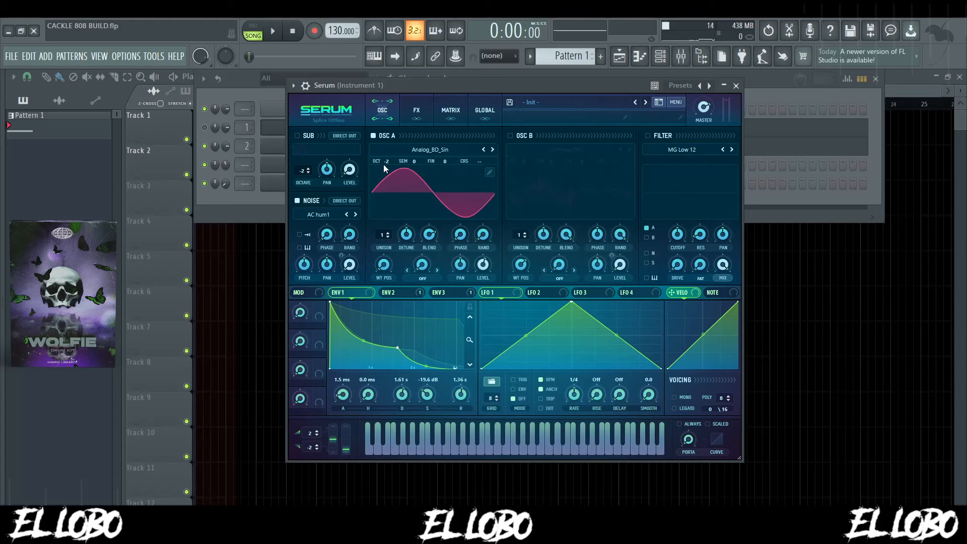
left_click_drag(443, 83, 444, 77)
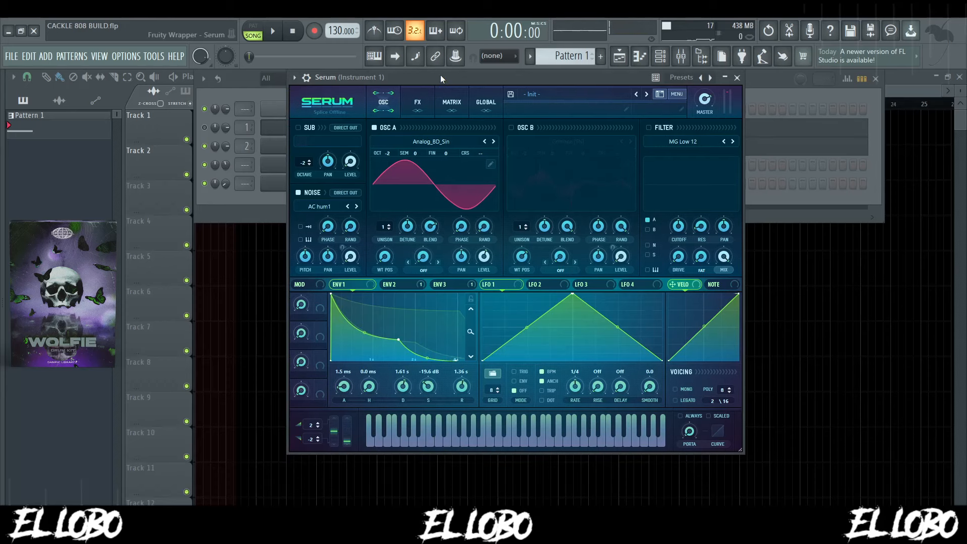
left_click_drag(441, 74, 443, 88)
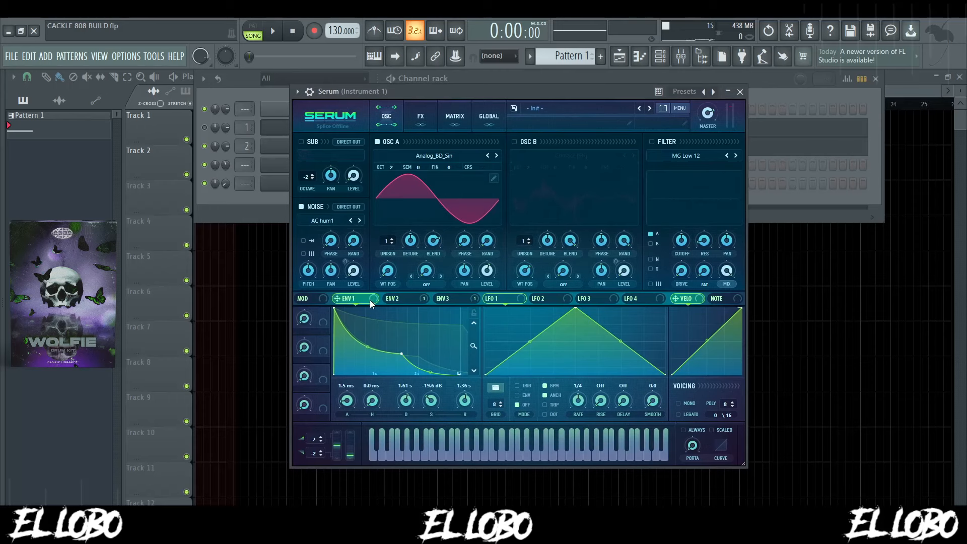
- Set envelope 1's decay to 1.51 s and its sustain to -22.2 dB, and play a test note
mouse_move(399, 352)
left_mouse_down()
mouse_move(390, 347)
mouse_move(397, 356)
left_mouse_up()
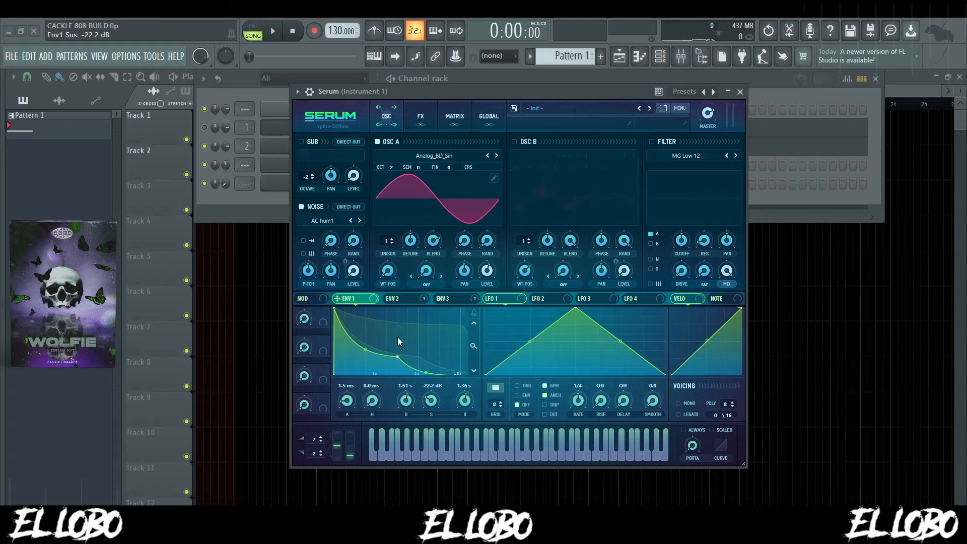
left_click(470, 89)
key("q")
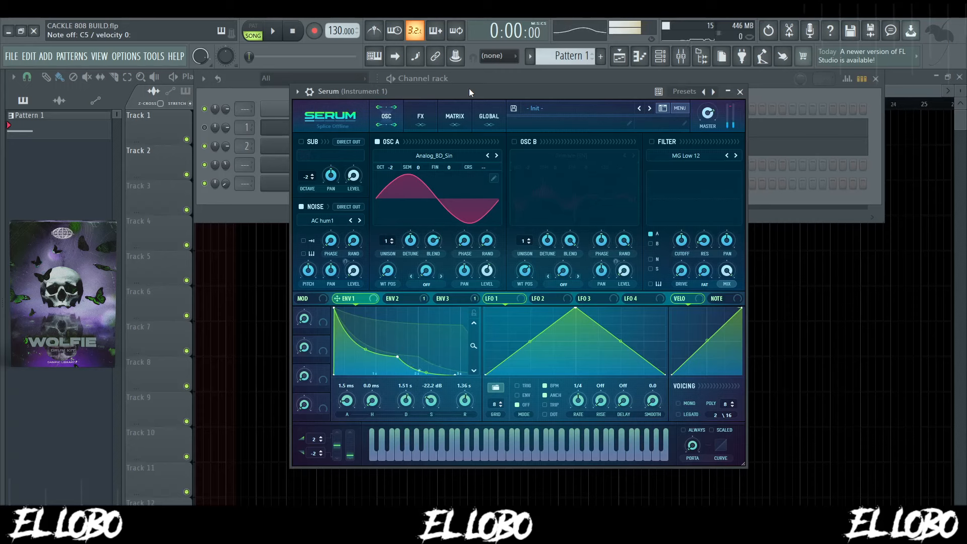
- Show envelope 2 and look through the noise oscillator's Analog samples without changing the selection
left_click(418, 298)
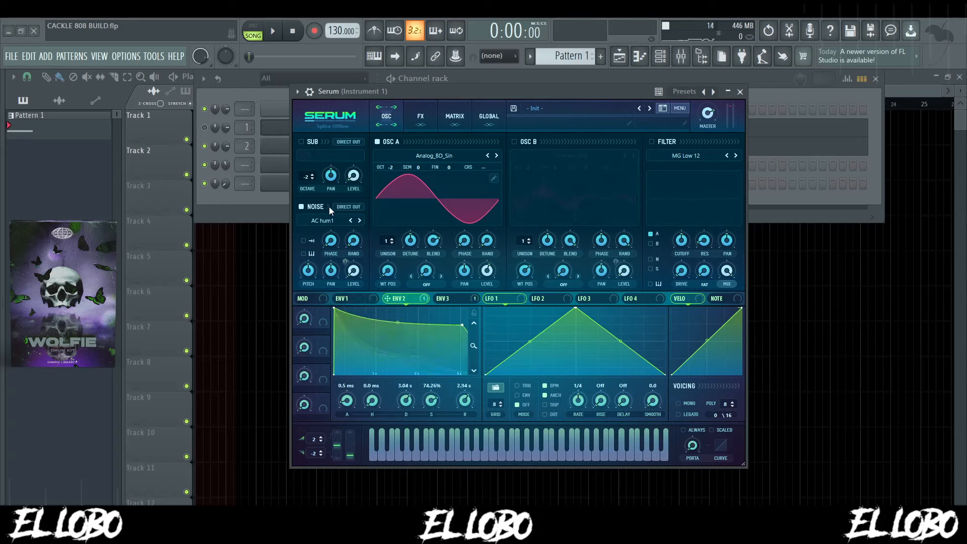
left_click(322, 221)
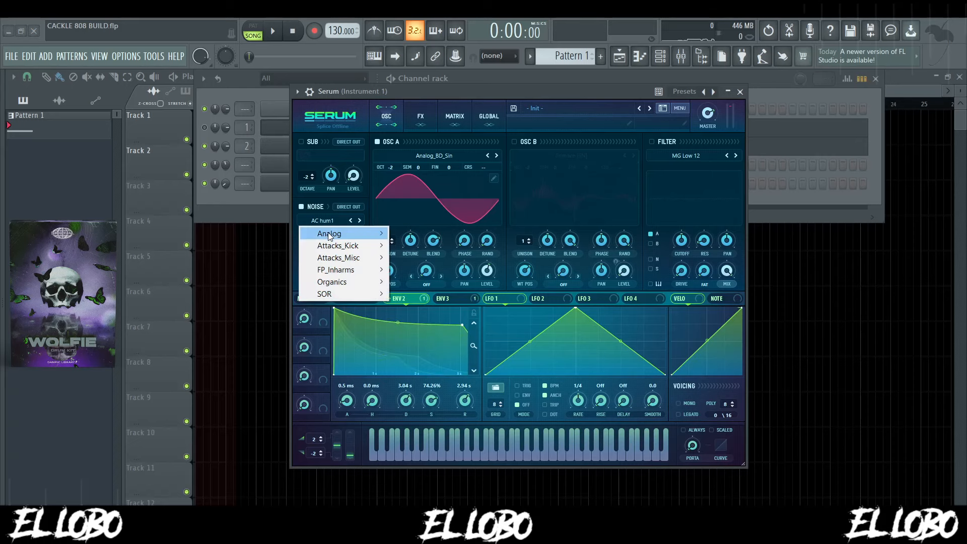
mouse_move(373, 233)
left_click(451, 84)
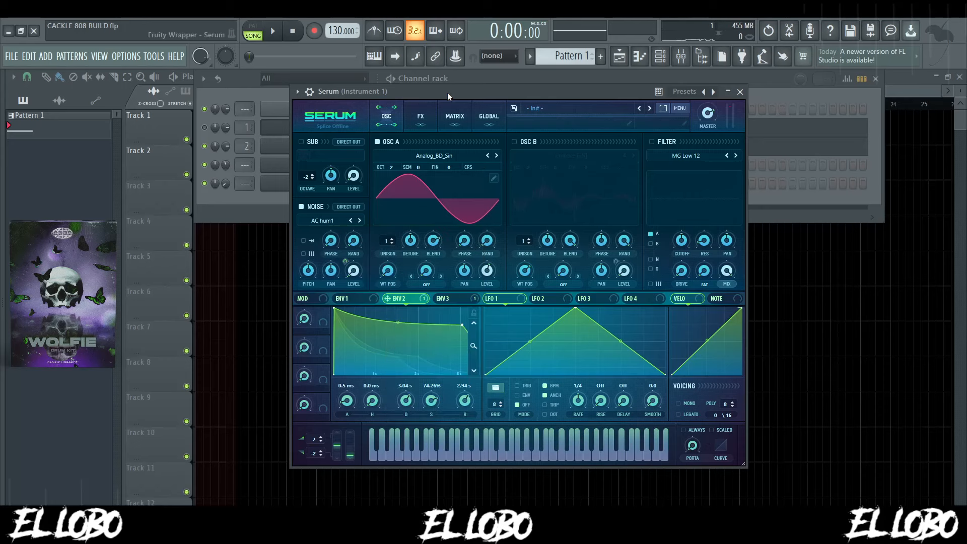
left_click_drag(447, 92, 452, 89)
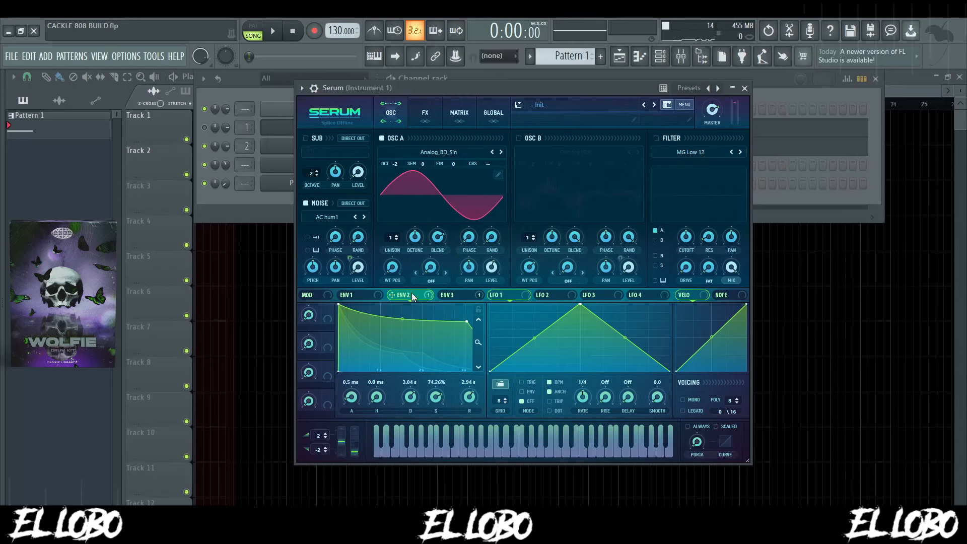
- Check the amount of envelope 2 modulation on the noise level and play test notes to hear it
mouse_move(350, 258)
left_mouse_down()
mouse_move(348, 246)
mouse_move(349, 256)
left_mouse_up()
mouse_move(350, 256)
left_click_drag(350, 257, 351, 258)
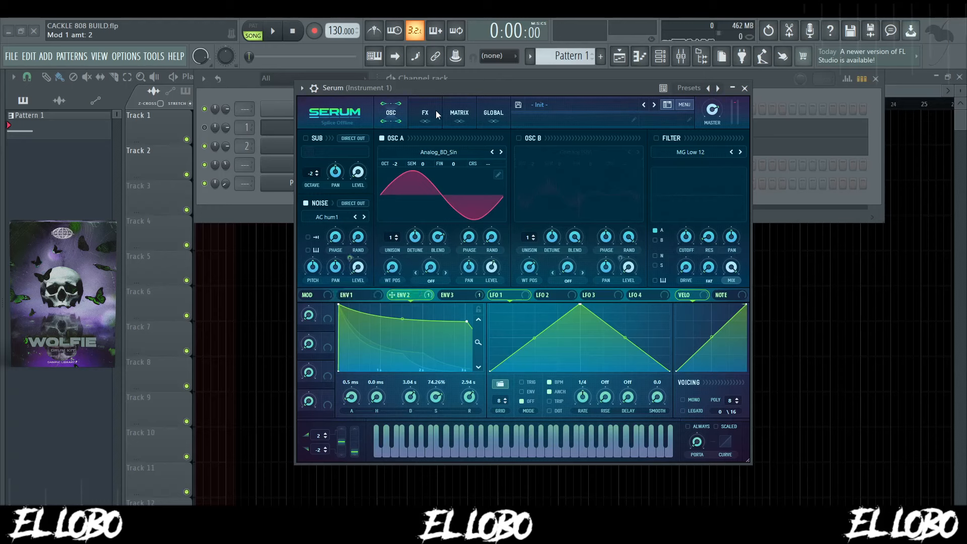
left_click(439, 85)
key("z")
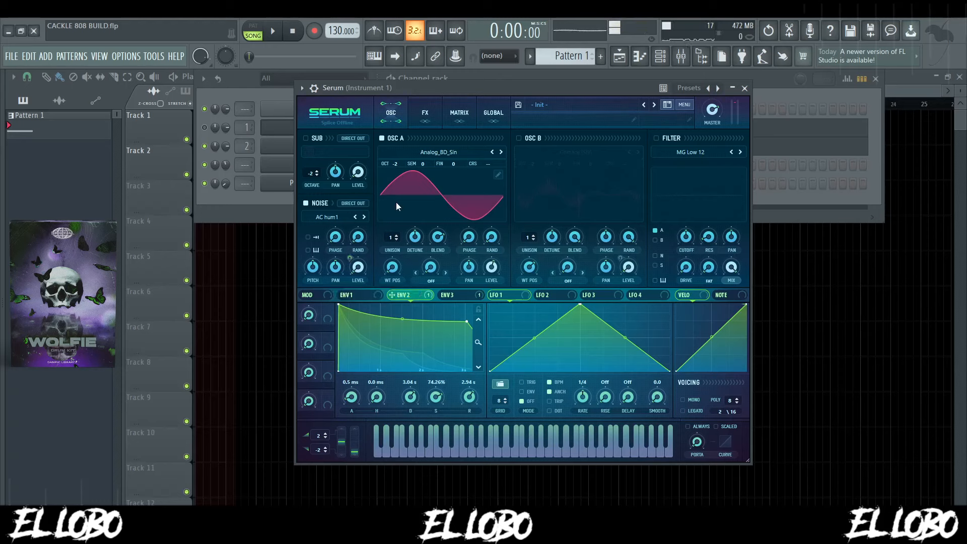
mouse_move(349, 256)
left_click(441, 84)
key("z")
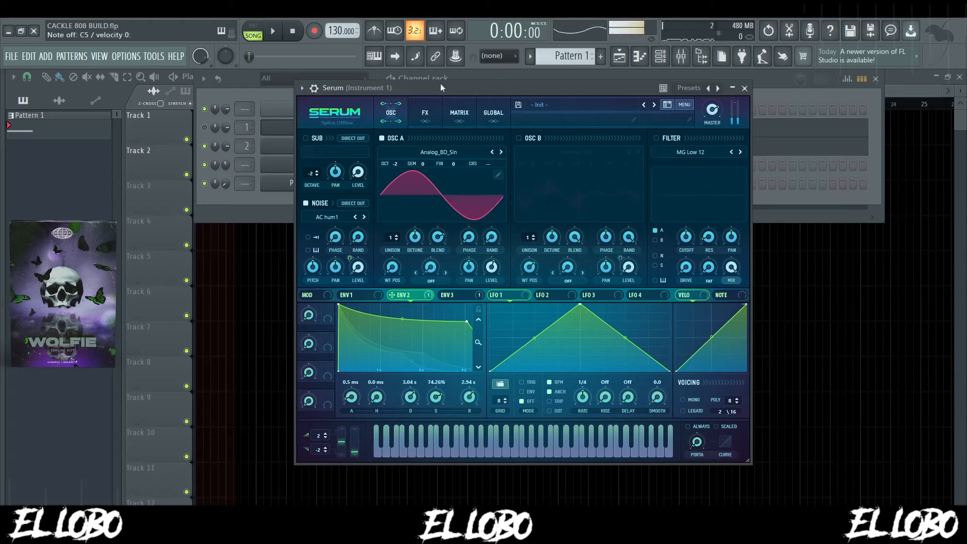
key("z")
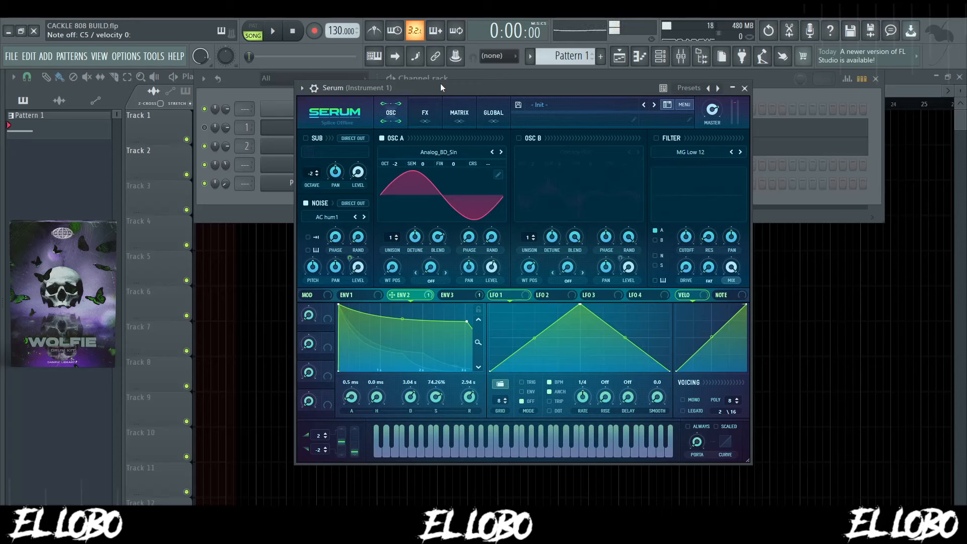
- Change the envelope graph's time scale and compare the curves of envelopes 1 and 2
left_click(476, 339)
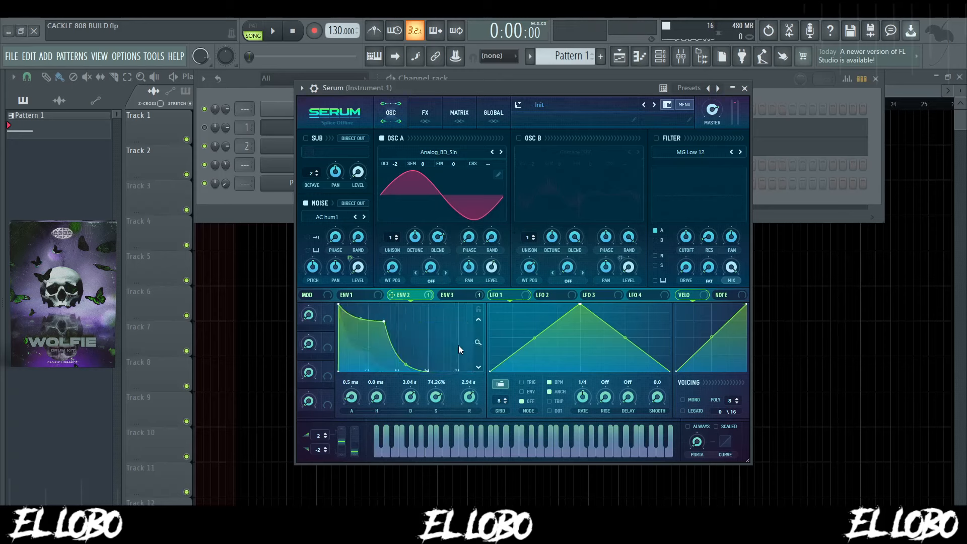
left_click_drag(475, 335, 478, 341)
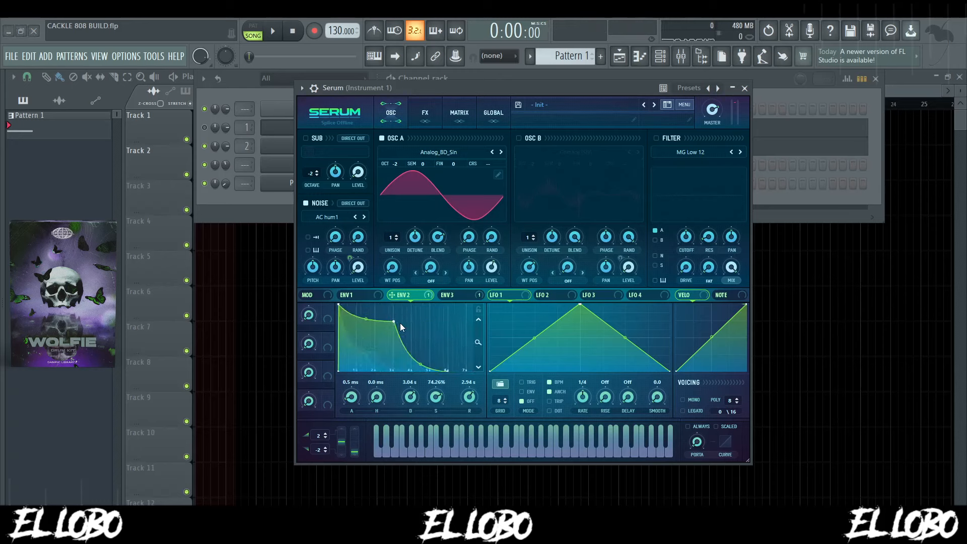
left_click(365, 296)
left_click(411, 296)
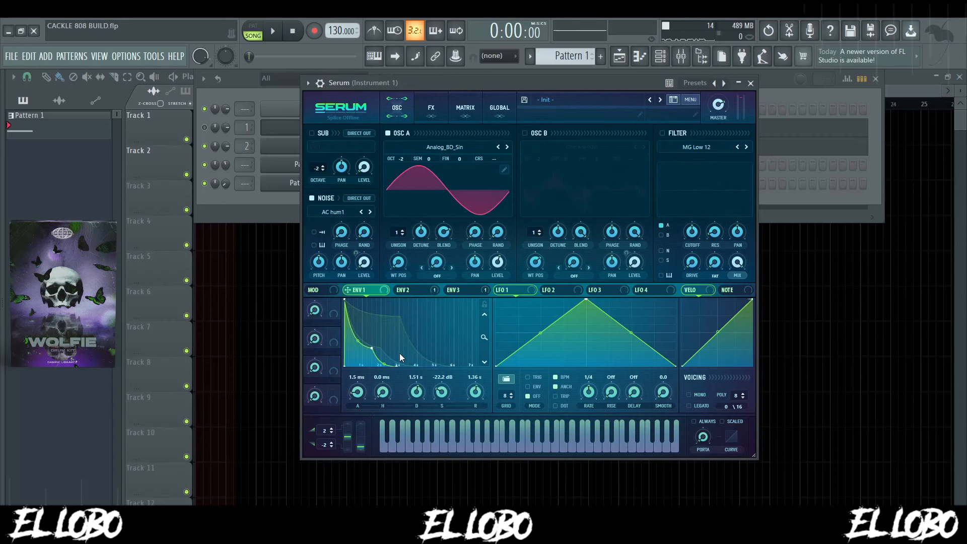
left_click(428, 290)
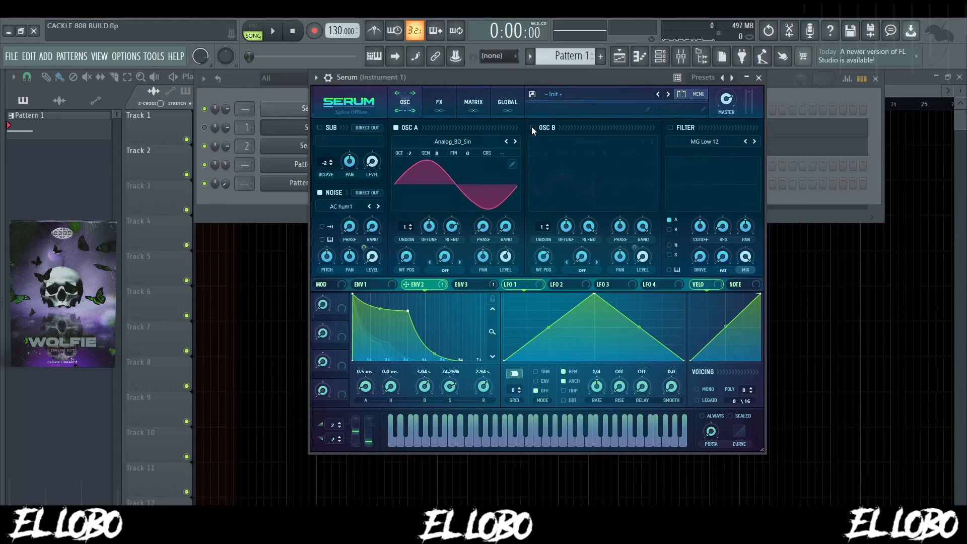
- Compare the sound with and without oscillator B's Grimace [SN] wavetable by playing test notes, leaving oscillator B off
left_click(532, 127)
left_click_drag(537, 78, 540, 90)
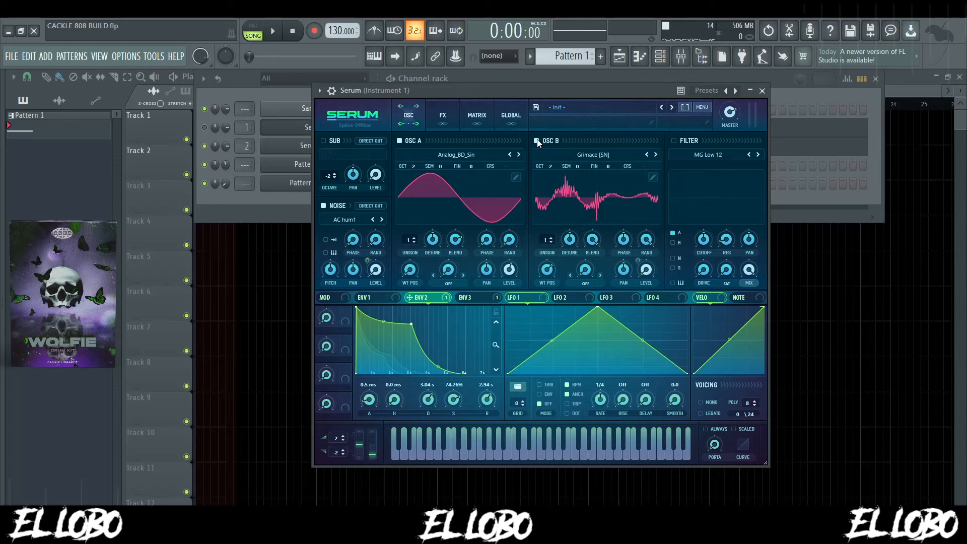
left_click(537, 141)
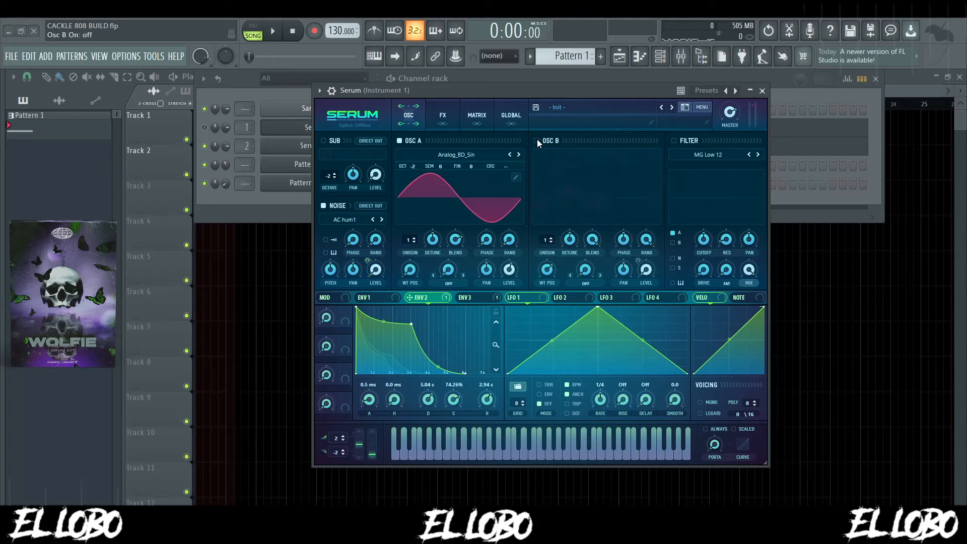
left_click(566, 89)
key("q")
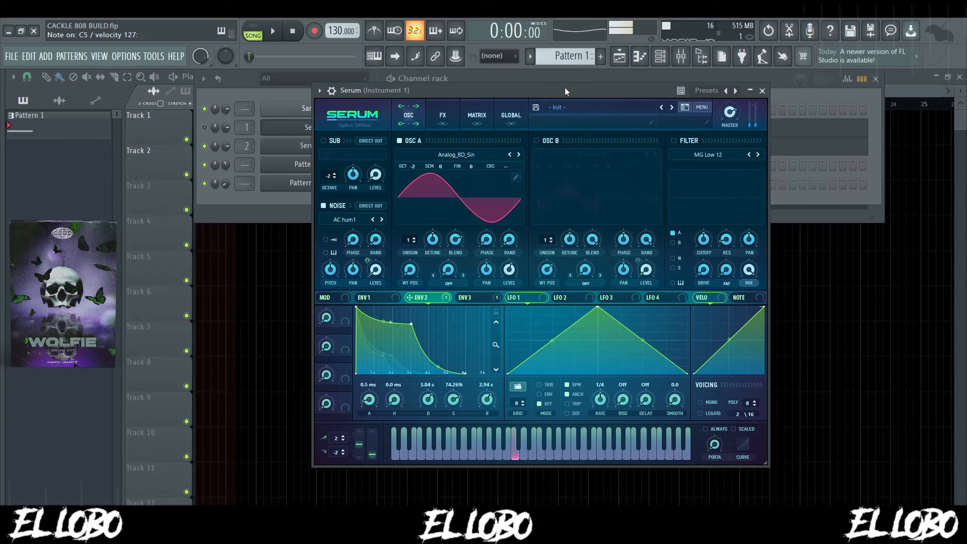
left_click(536, 141)
left_click_drag(537, 86, 539, 86)
key("q")
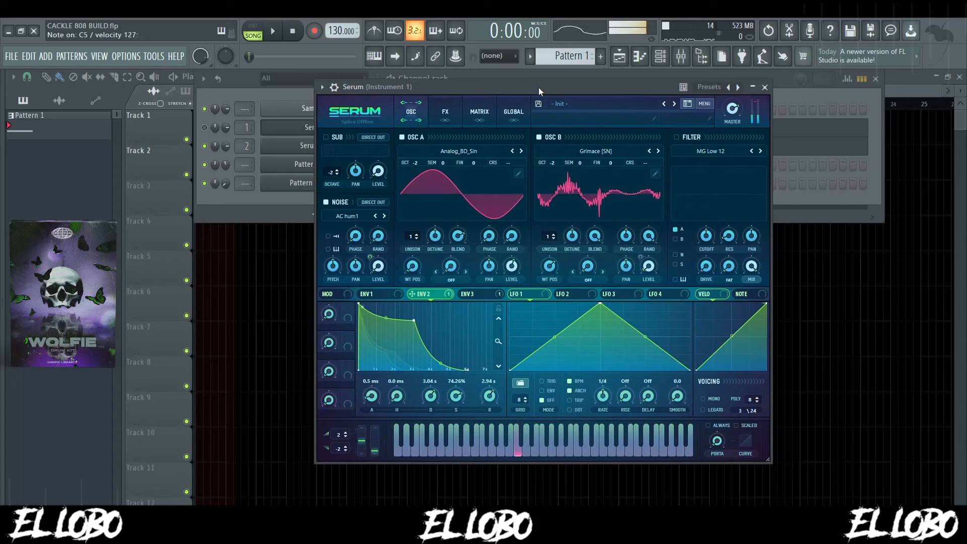
left_click(539, 137)
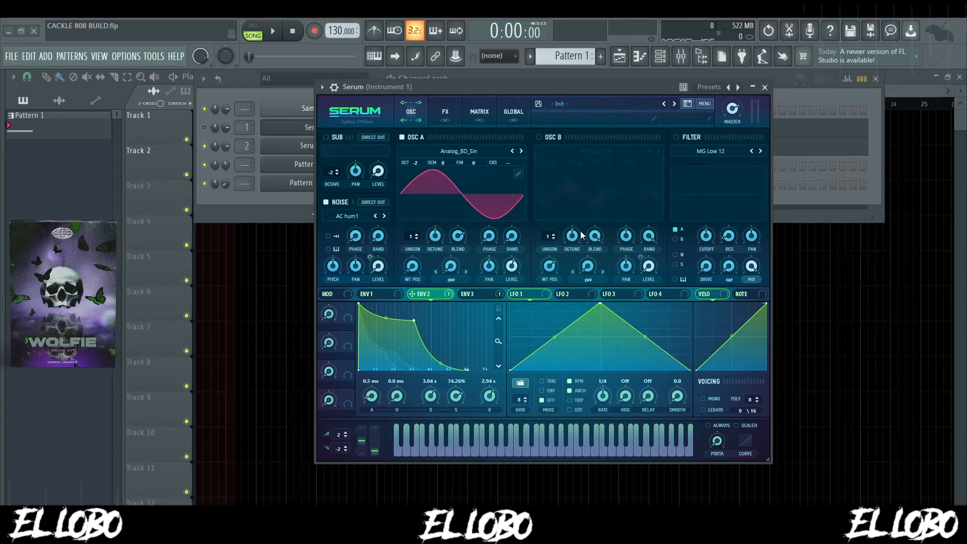
left_click(467, 152)
left_click(470, 79)
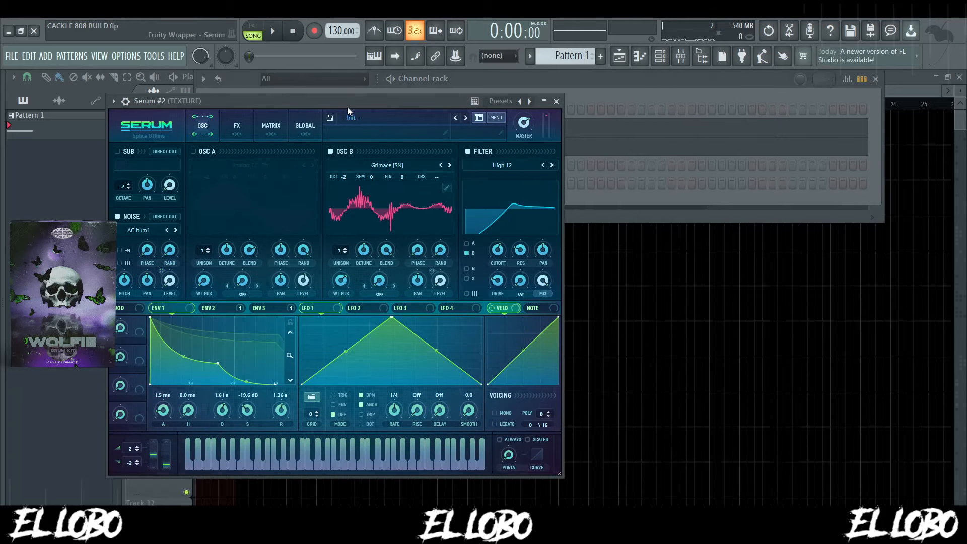
- In Serum #2 (TEXTURE), examine envelope 2 and its modulation amount on the noise level
left_click_drag(343, 101, 563, 86)
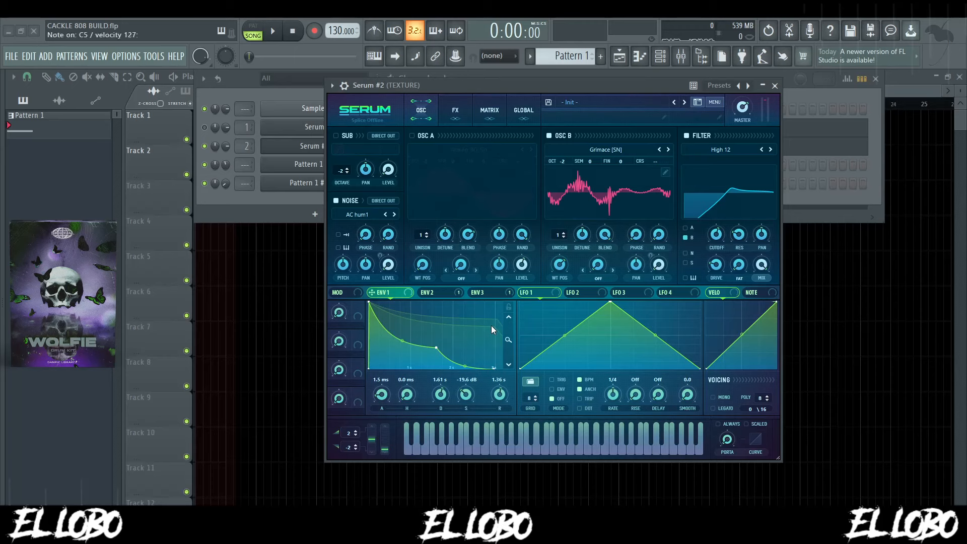
left_click(437, 292)
left_click_drag(382, 259, 386, 262)
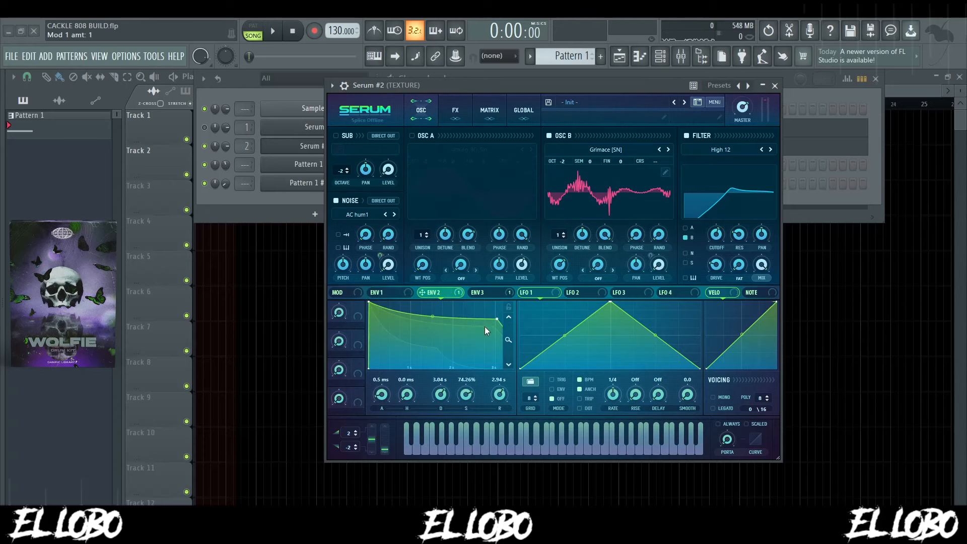
left_click_drag(509, 340, 436, 331)
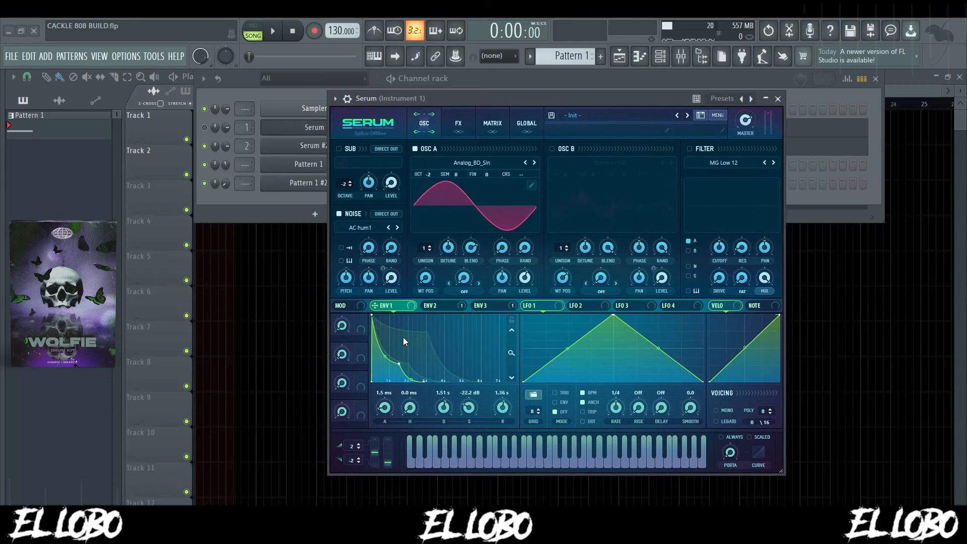
- Bring Serum #2 (TEXTURE) back up and show envelope 3, which modulates oscillator B's level
left_click(289, 198)
left_click(323, 146)
left_click_drag(484, 82, 503, 84)
left_click(524, 298)
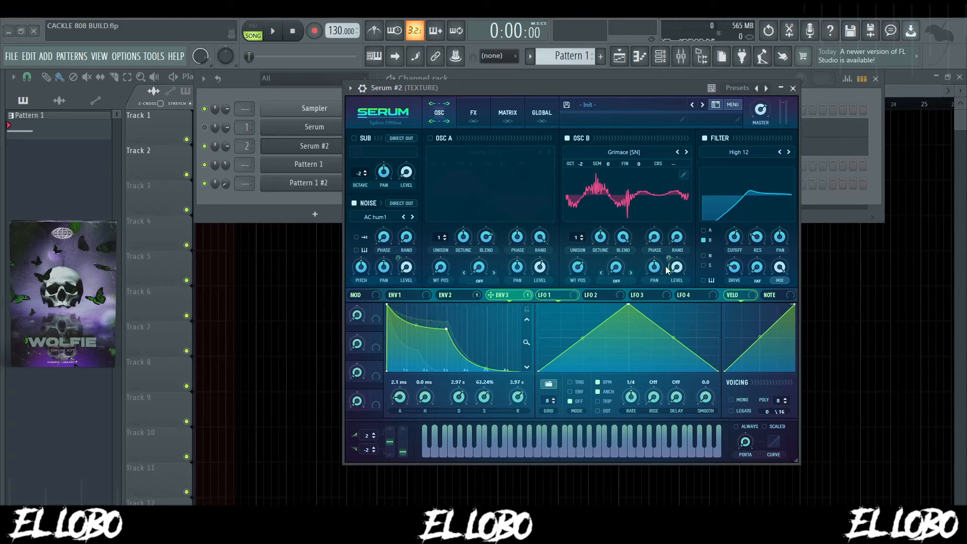
left_click_drag(673, 82, 659, 78)
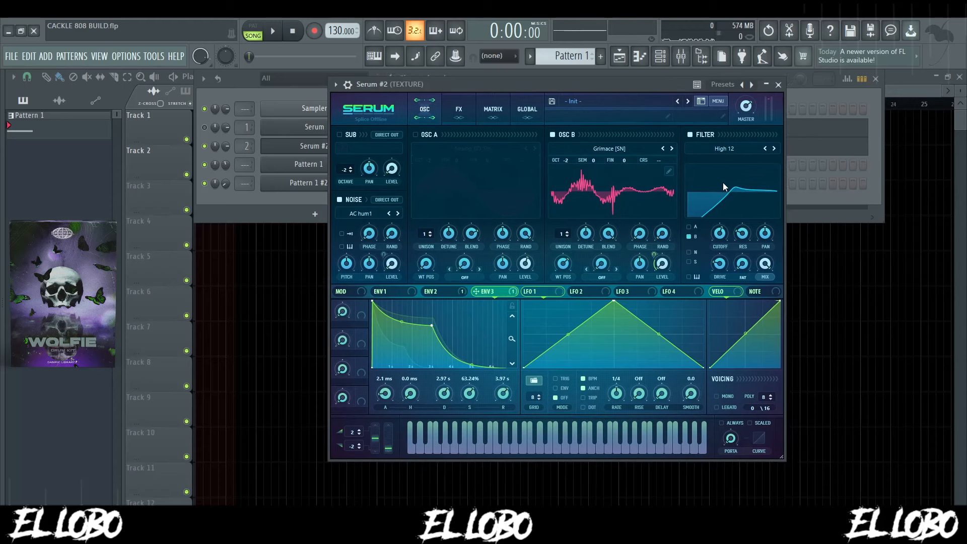
- Check the cutoff, resonance and drive settings of the High 12 filter in Serum #2
left_click(719, 235)
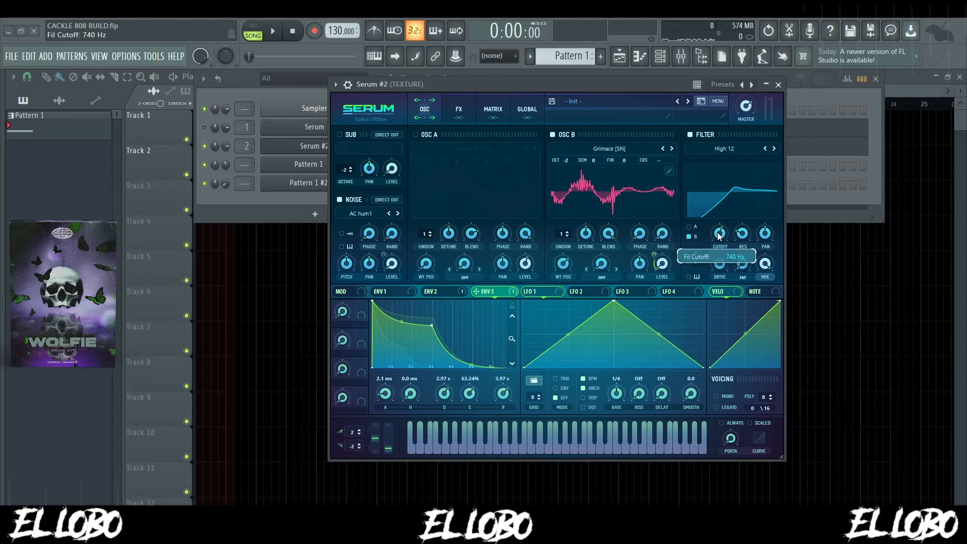
mouse_move(744, 235)
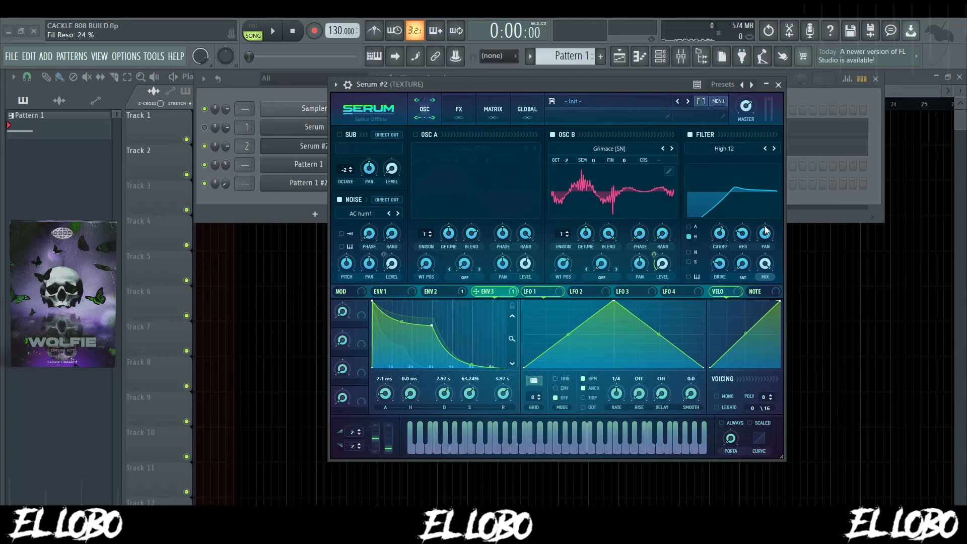
mouse_move(720, 267)
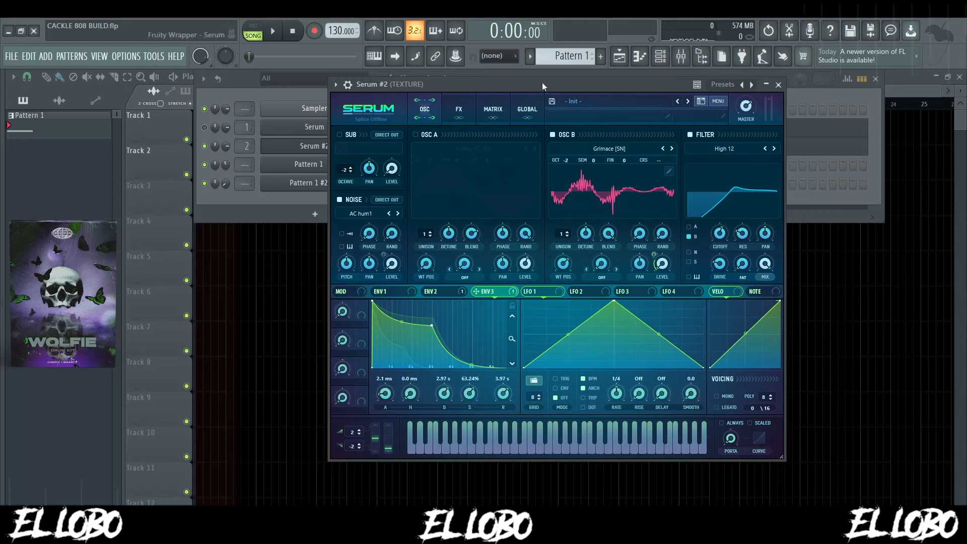
left_click(424, 113)
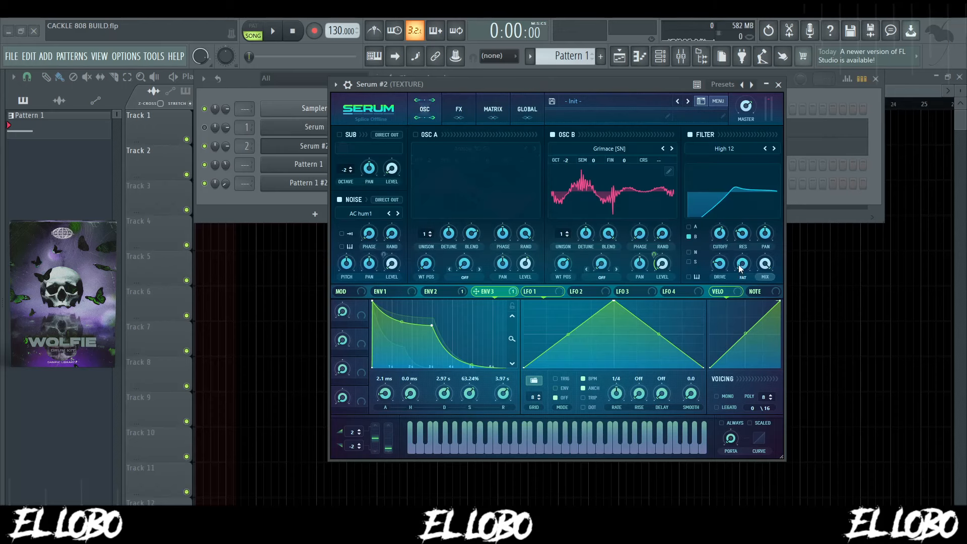
left_click_drag(567, 82, 585, 85)
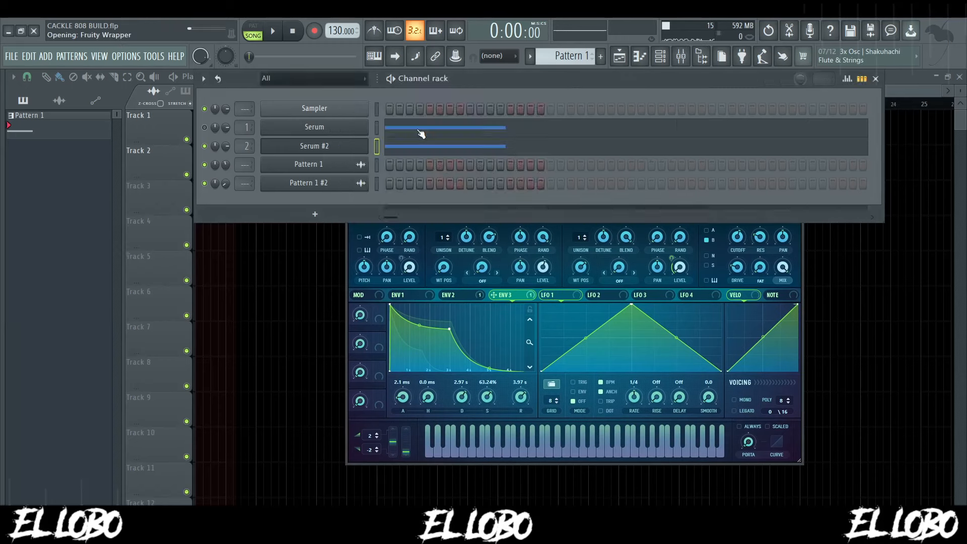
- Open the Serum channel's notes in the piano roll and audition the F4 key
left_click(421, 133)
left_click(39, 242)
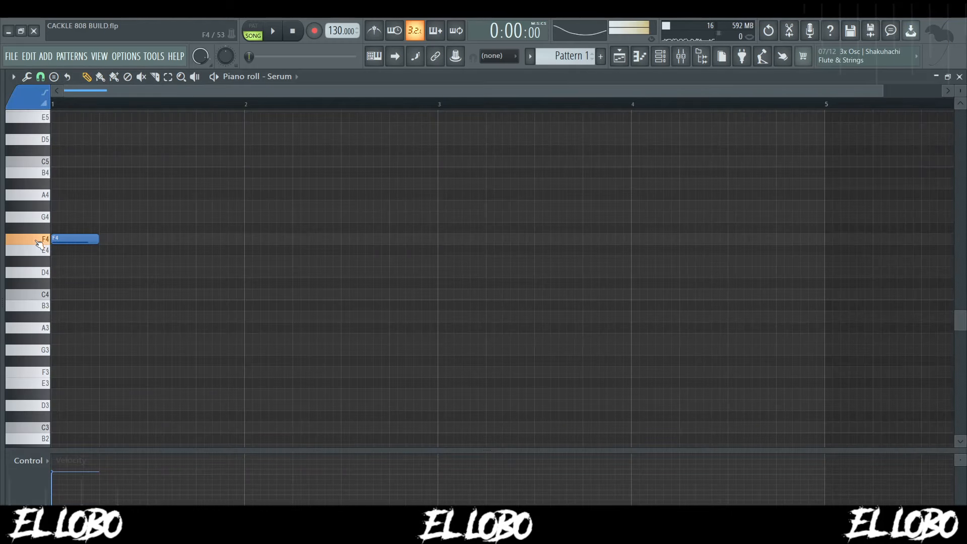
- Open the Serum #2 channel's notes in the piano roll and audition the F4 key
left_click(660, 56)
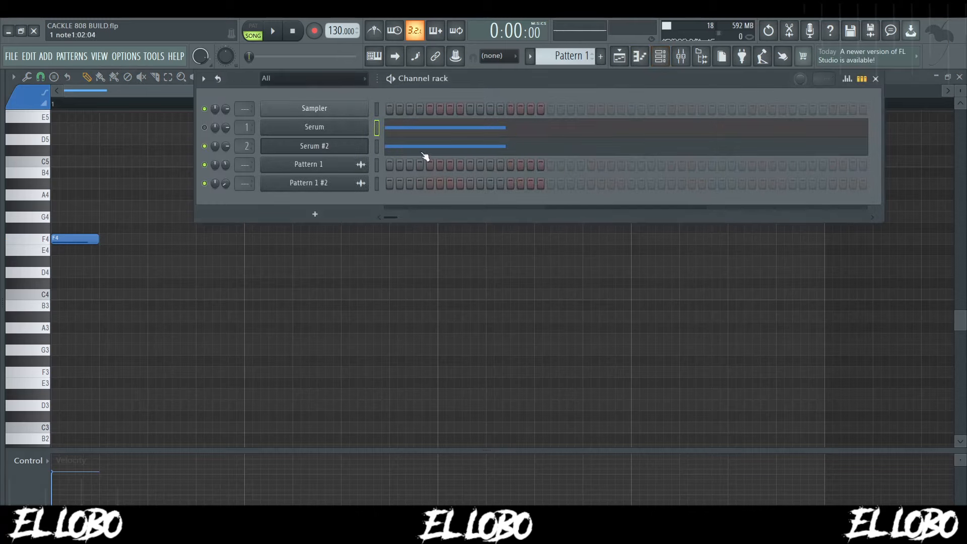
left_click(421, 147)
left_click(45, 240)
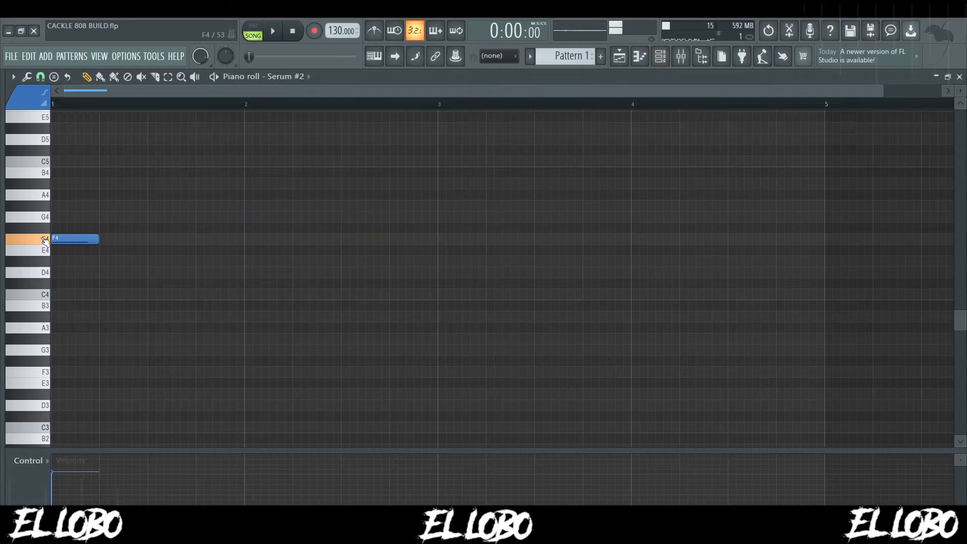
- Show the mixer, audition the Instrument 1 track with TEXTURE muted, and bring TEXTURE back in
left_click(660, 57)
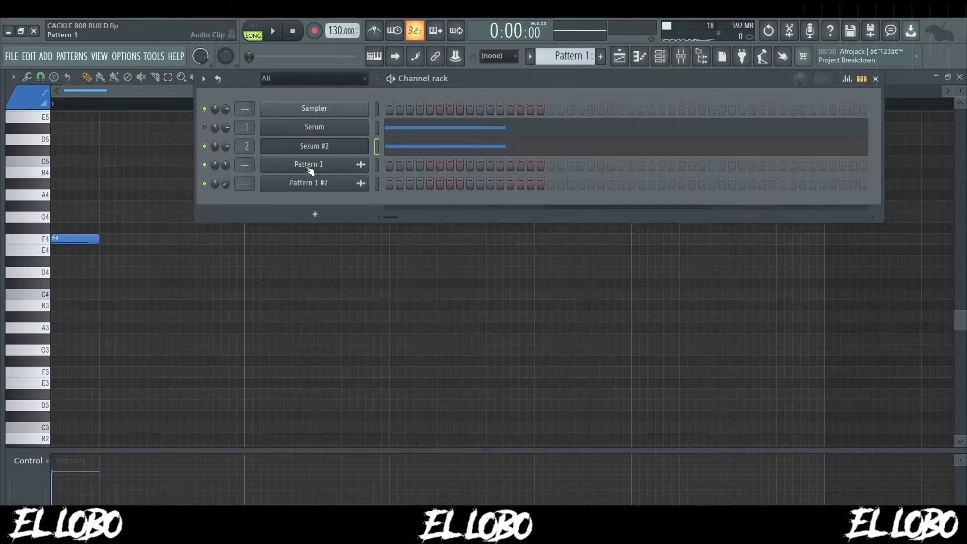
key("F9")
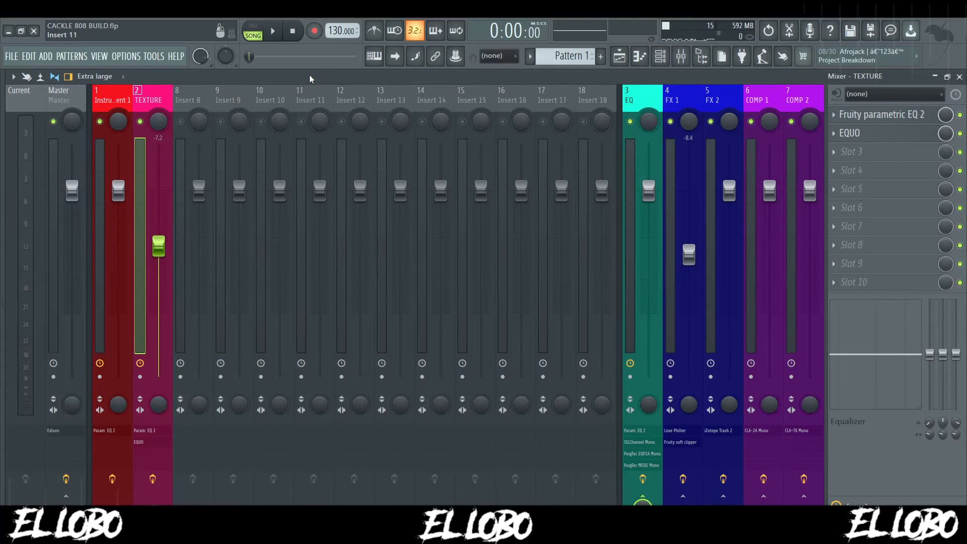
left_click(113, 101)
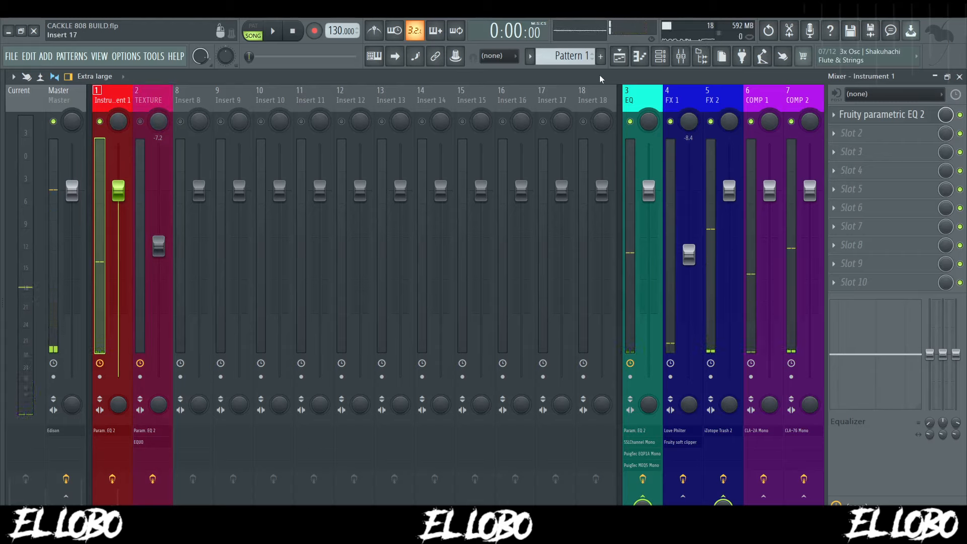
left_click(660, 55)
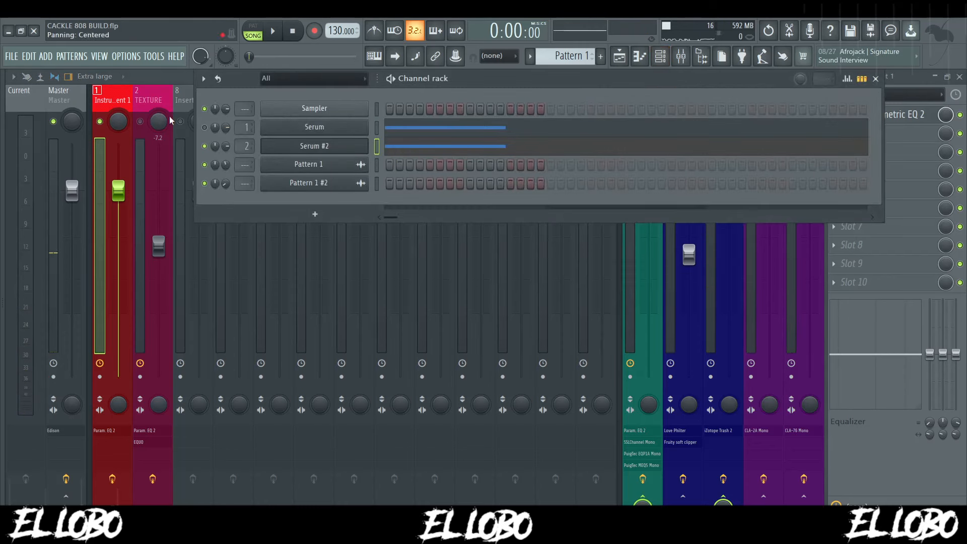
left_click(142, 129)
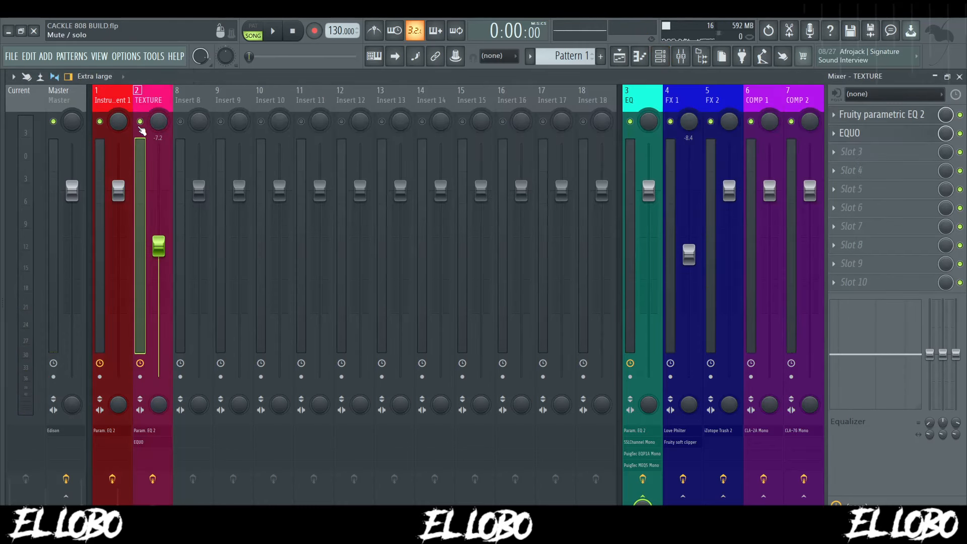
- Examine how the Instrument 1 and TEXTURE tracks are routed to the EQ, FX and COMP buses
key("Left")
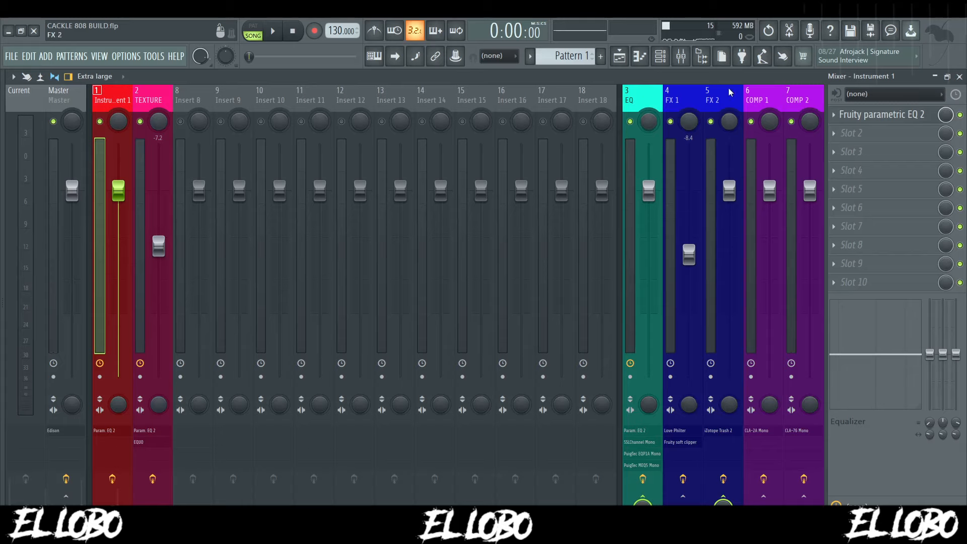
left_click(155, 103)
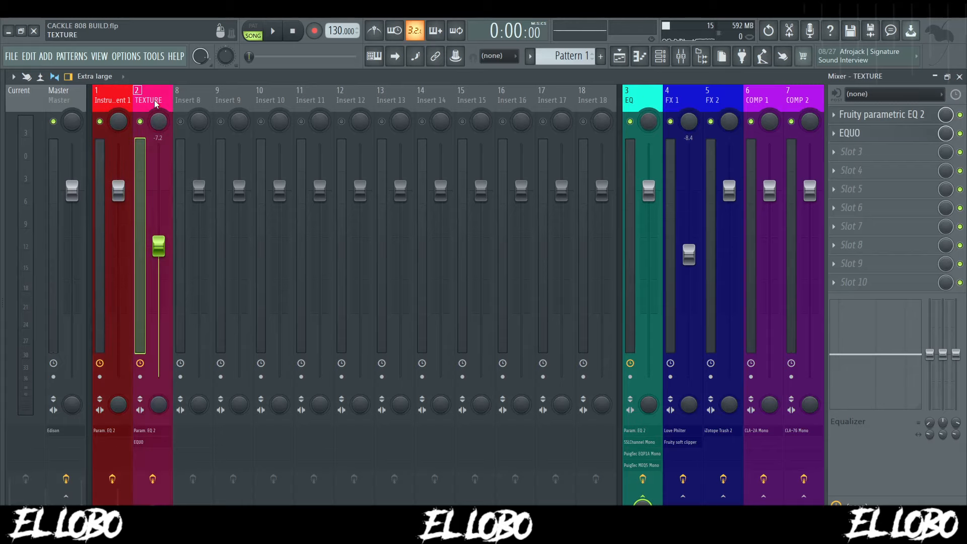
left_click(643, 101)
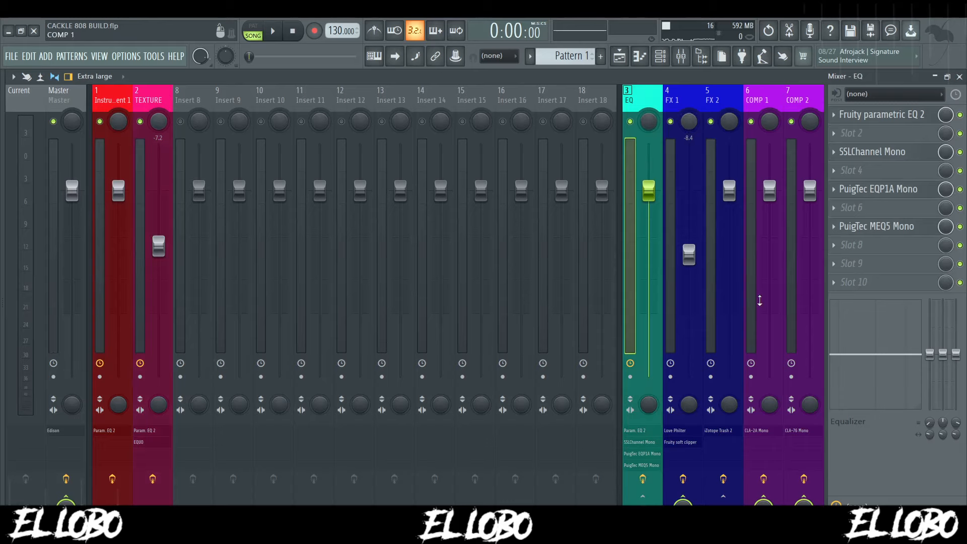
left_click(100, 103)
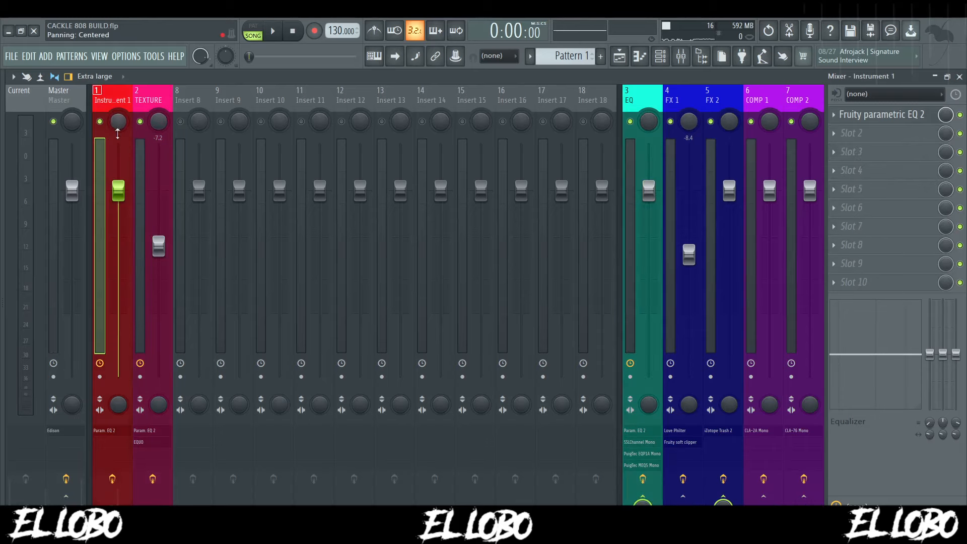
left_click(702, 110)
left_click(631, 107)
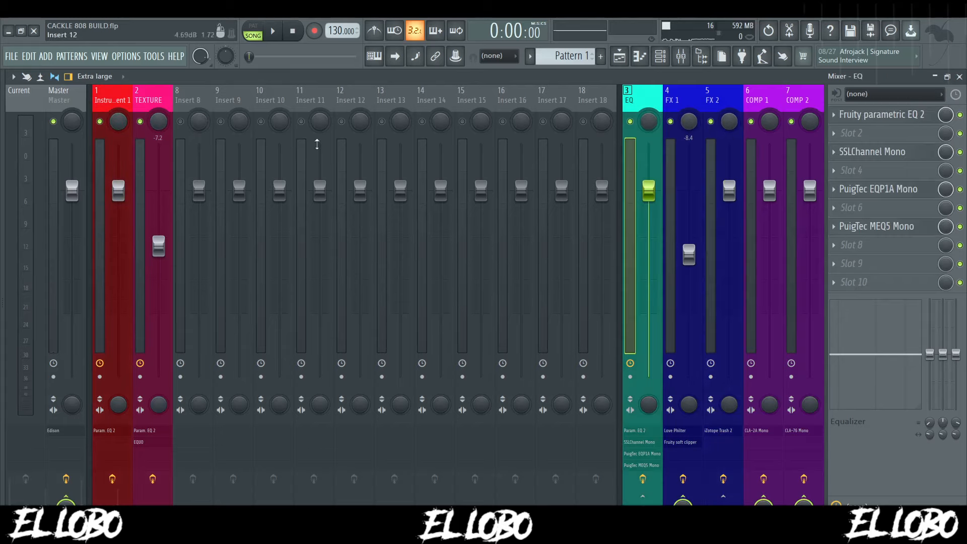
- Select the Instrument 1 mixer track and view the curve of its Fruity parametric EQ 2
left_click(102, 108)
left_click(643, 122)
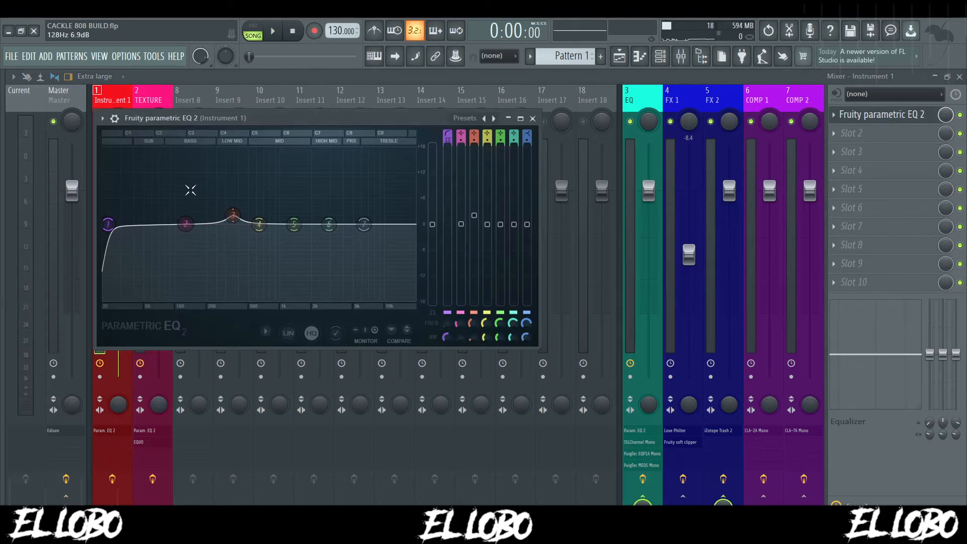
left_click_drag(267, 124, 309, 129)
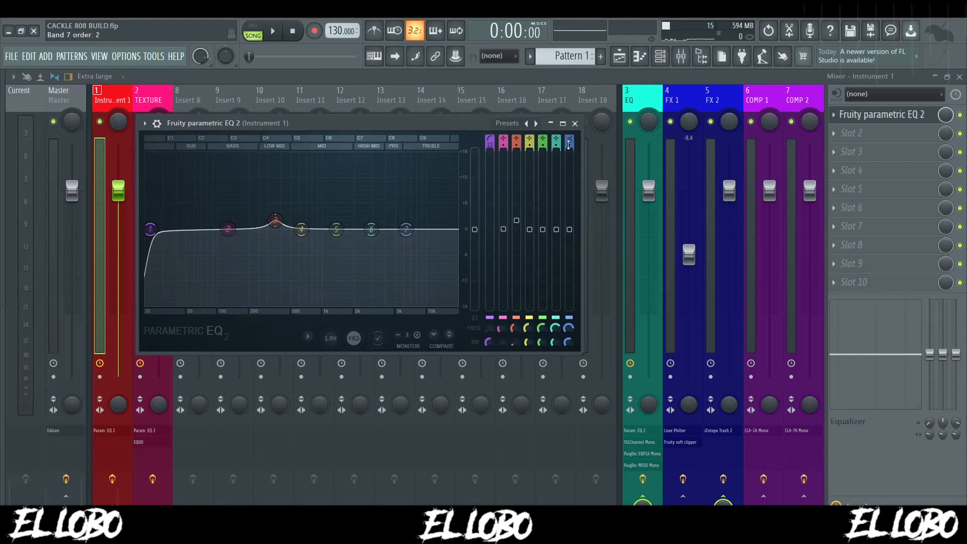
left_click(575, 124)
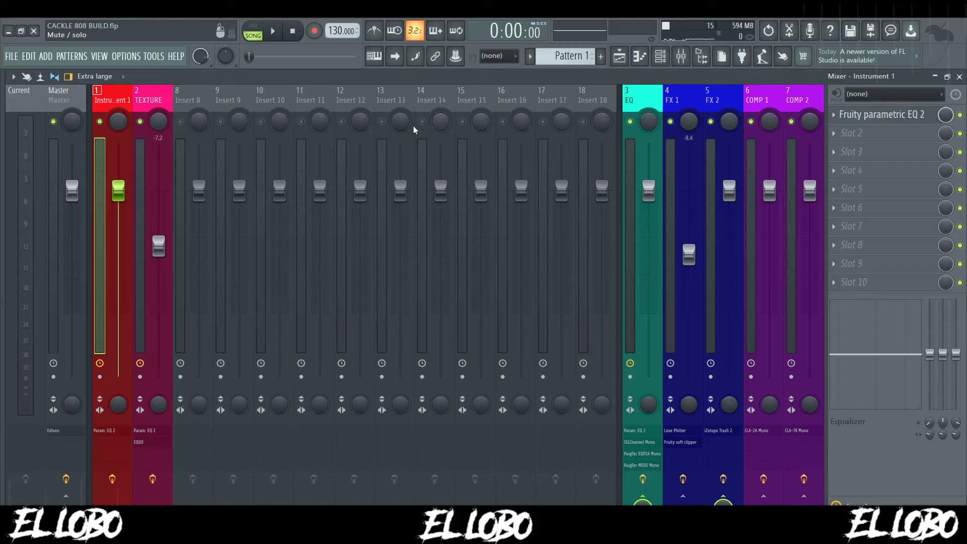
left_click(882, 115)
left_click(575, 123)
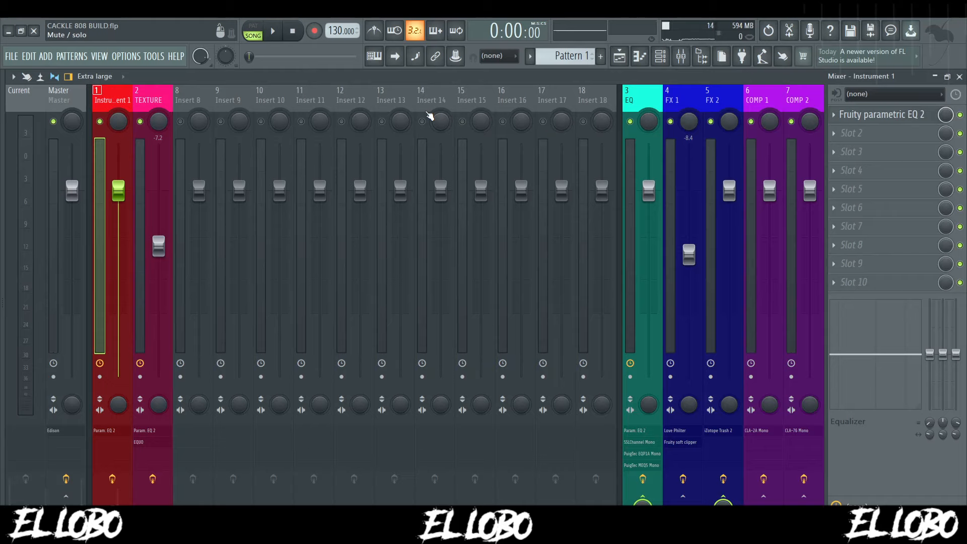
- With the pattern playing, sweep Instrument 1's band 1 high-pass in Fruity parametric EQ 2 and return it to about 23 Hz
left_click(882, 114)
key("l")
key("space")
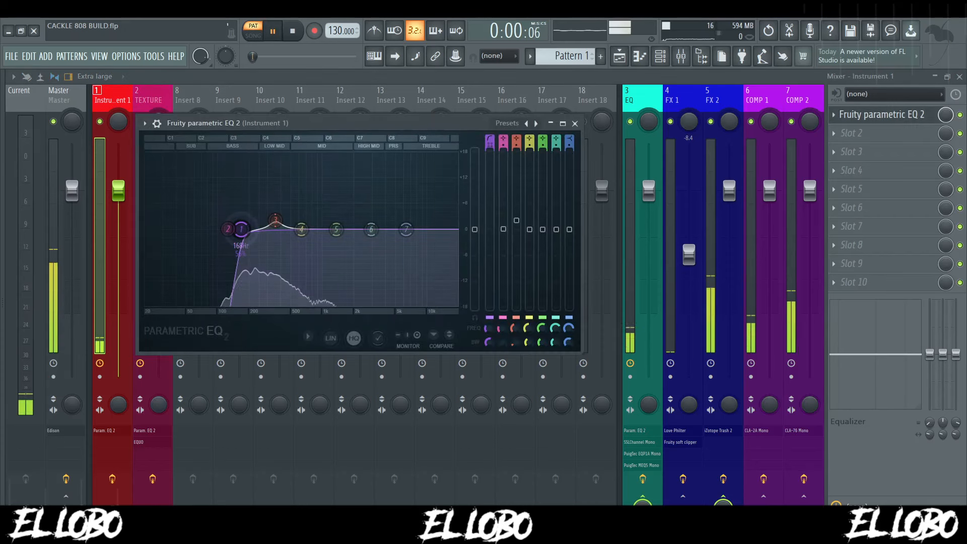
left_click_drag(242, 229, 151, 229)
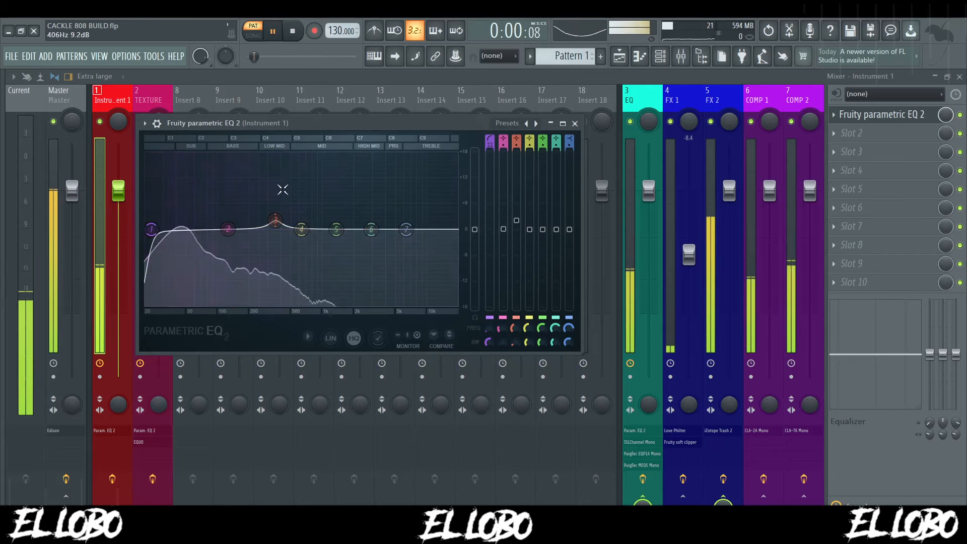
key("space")
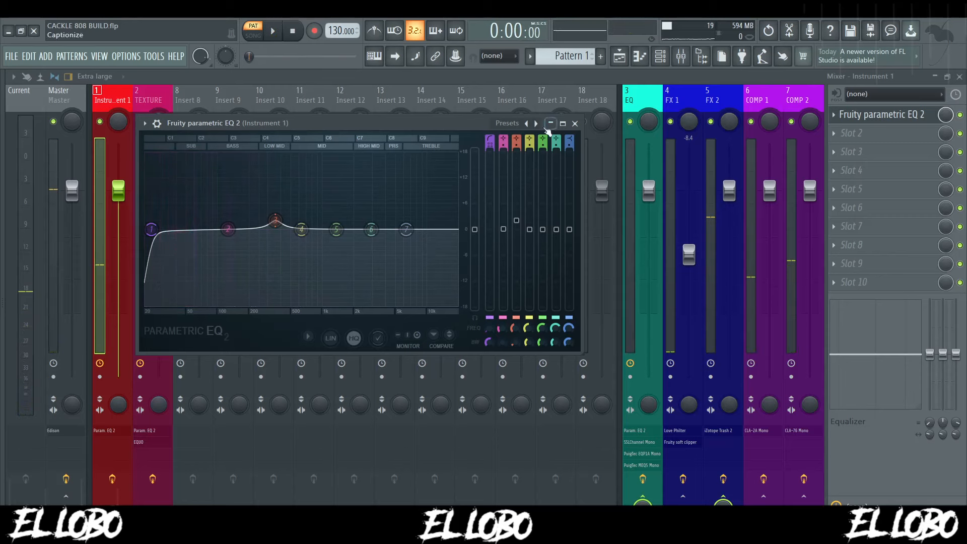
- Check band 1's filter order options and try its bandwidth, and close Instrument 1's parametric EQ
left_click_drag(154, 232, 151, 231)
right_click(151, 231)
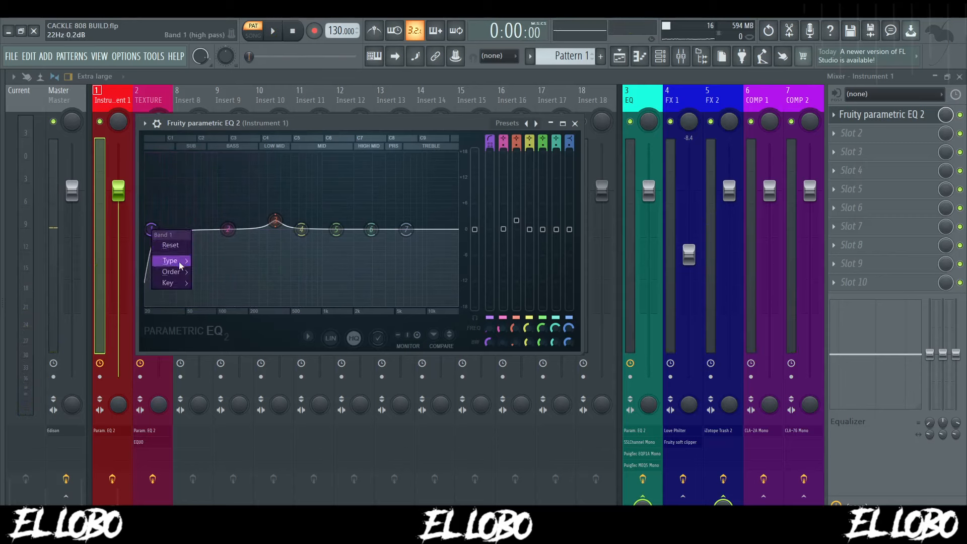
mouse_move(171, 261)
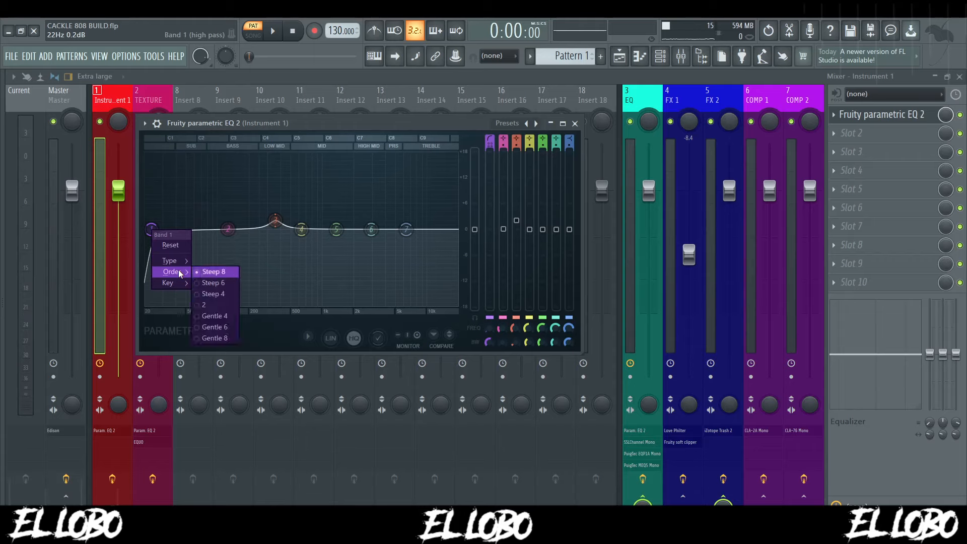
left_click(156, 231)
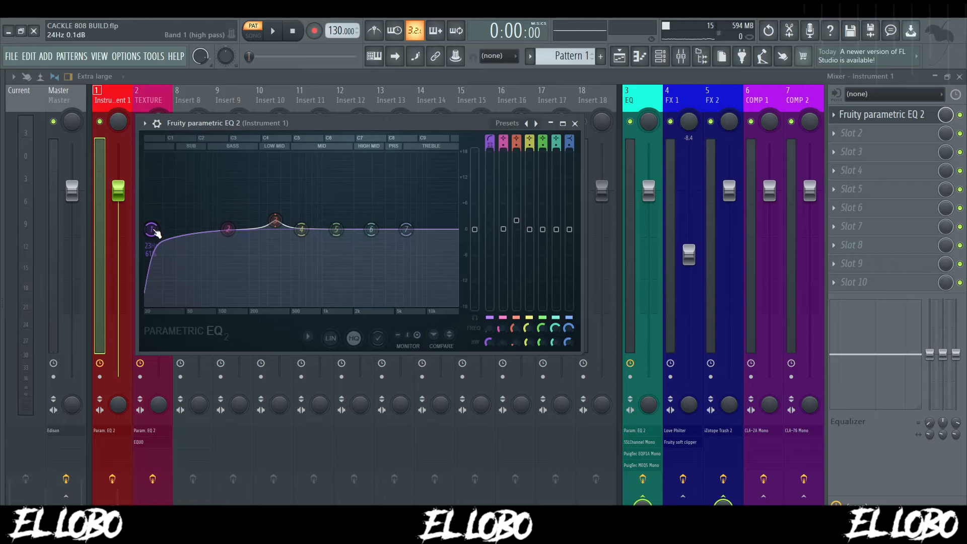
scroll(156, 232, "down", 2)
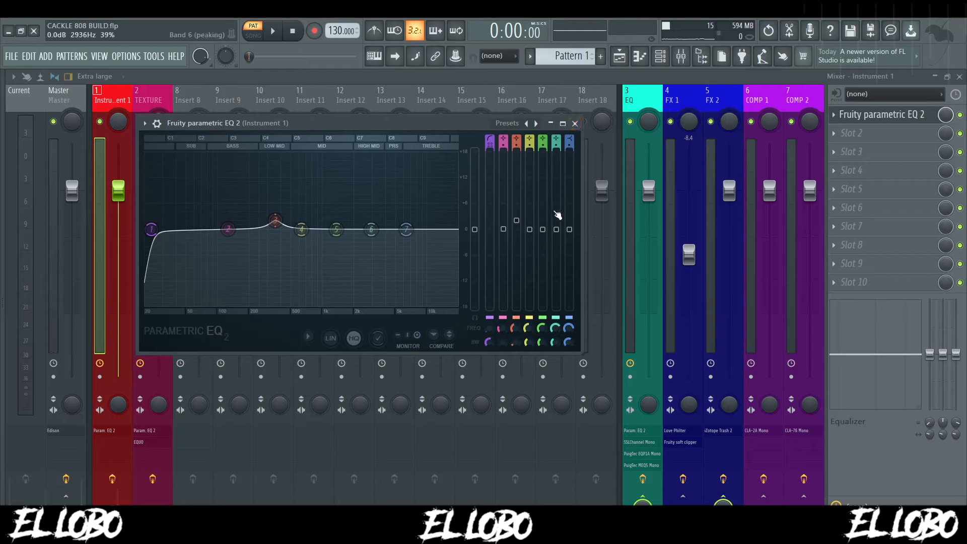
left_click_drag(463, 125, 488, 127)
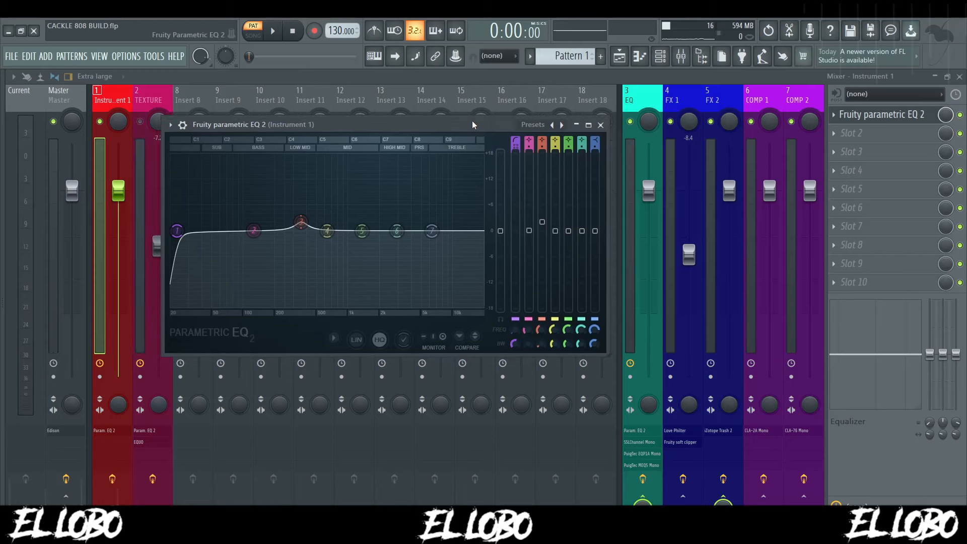
left_click_drag(492, 121, 479, 80)
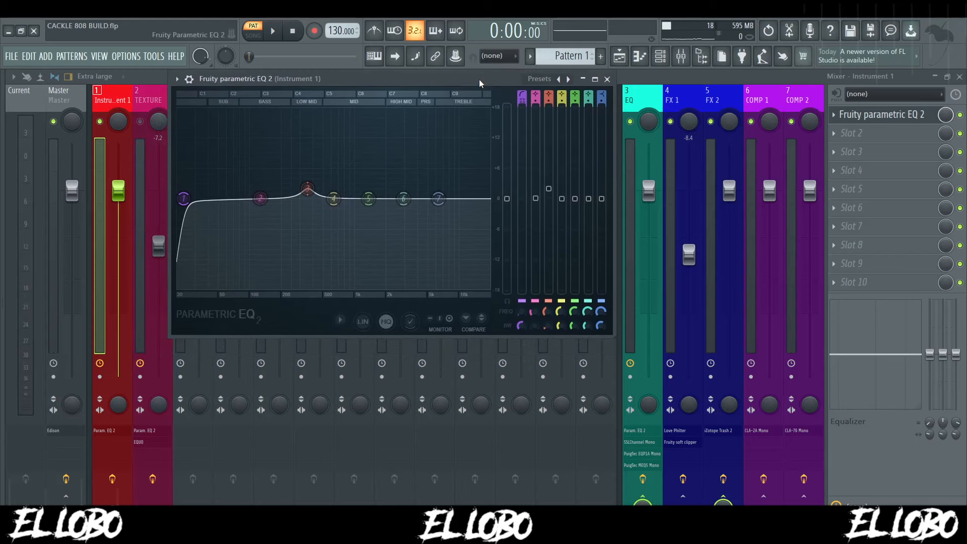
left_click(607, 79)
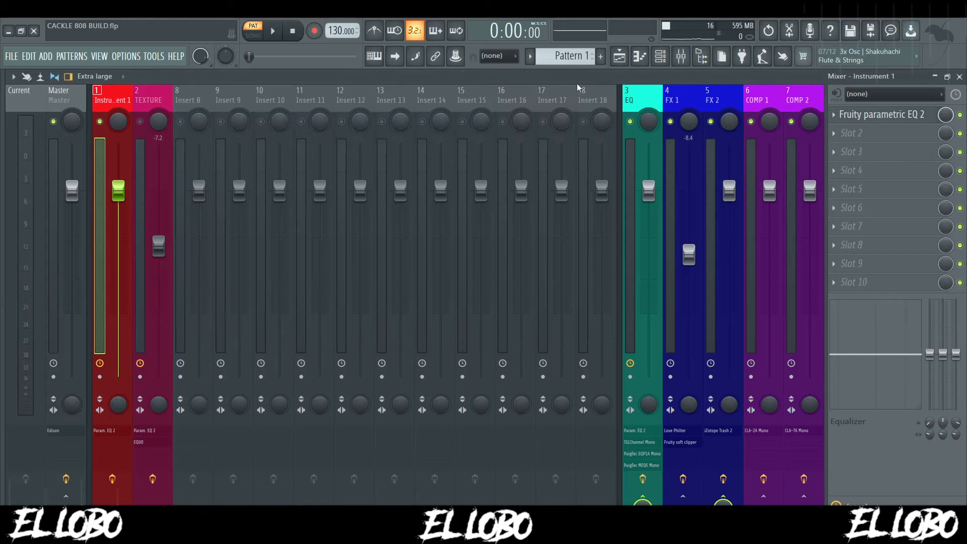
- Open the TEXTURE track's Fruity parametric EQ 2 and examine its band 1 high-pass curve
left_click(136, 102)
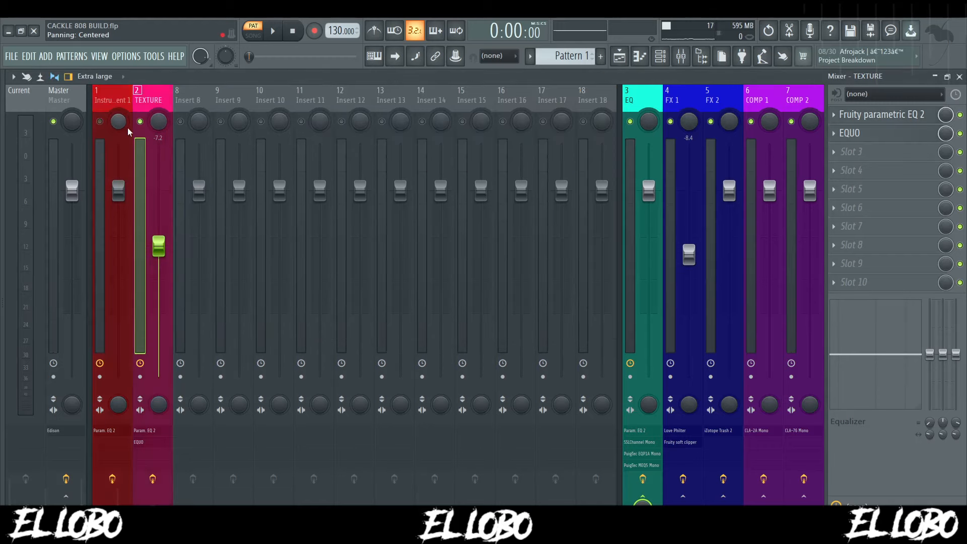
left_click(876, 115)
left_click_drag(202, 297, 198, 297)
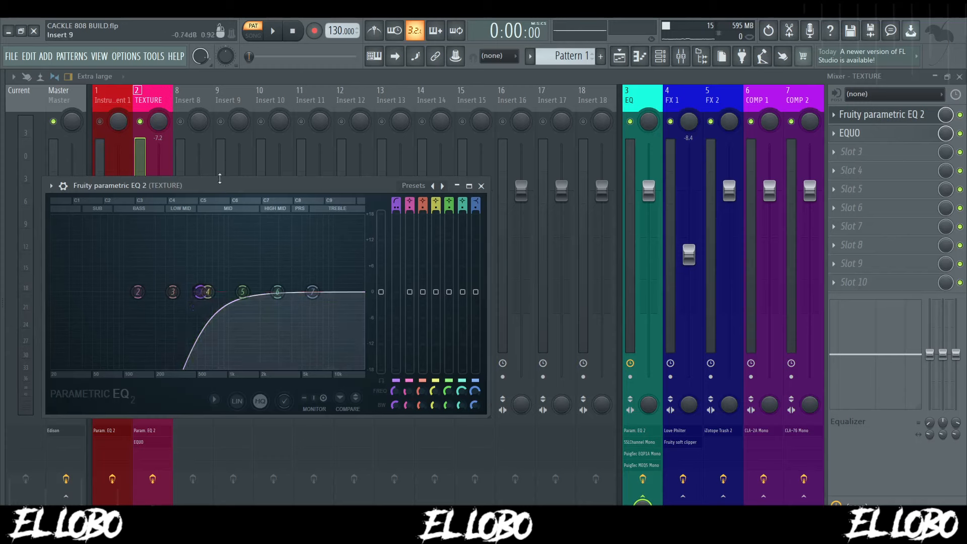
left_click_drag(217, 183, 234, 164)
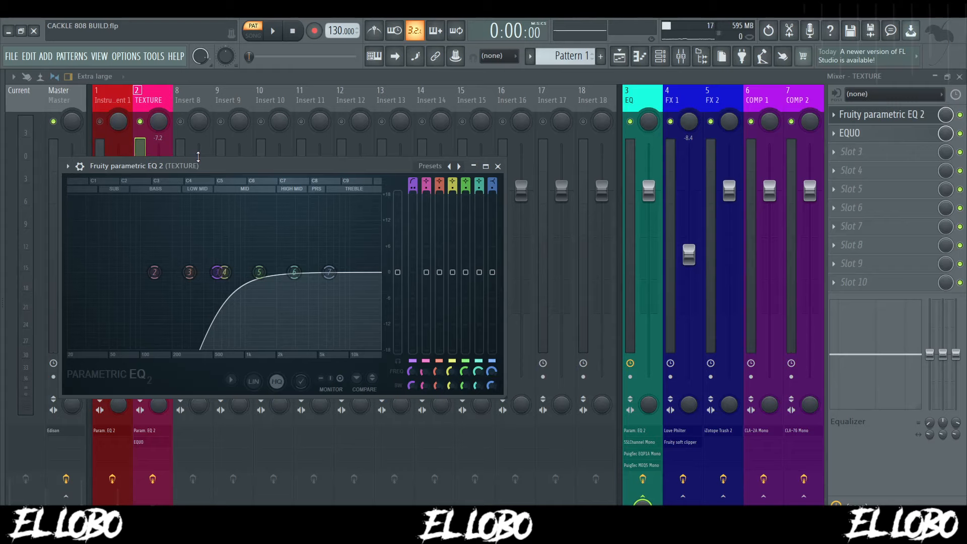
- Examine the EQUO graphic EQ curve on the TEXTURE track at full size and close it
left_click_drag(237, 159, 310, 146)
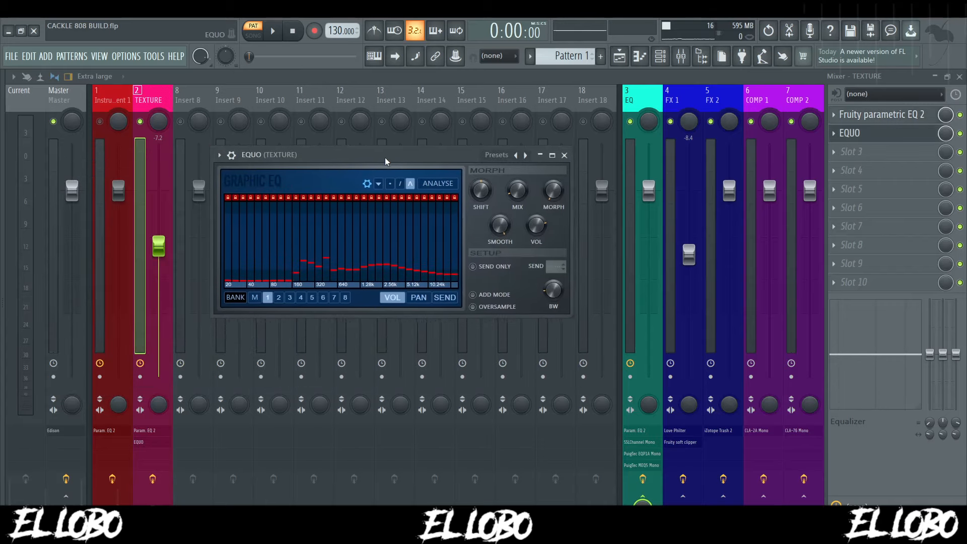
left_click(553, 155)
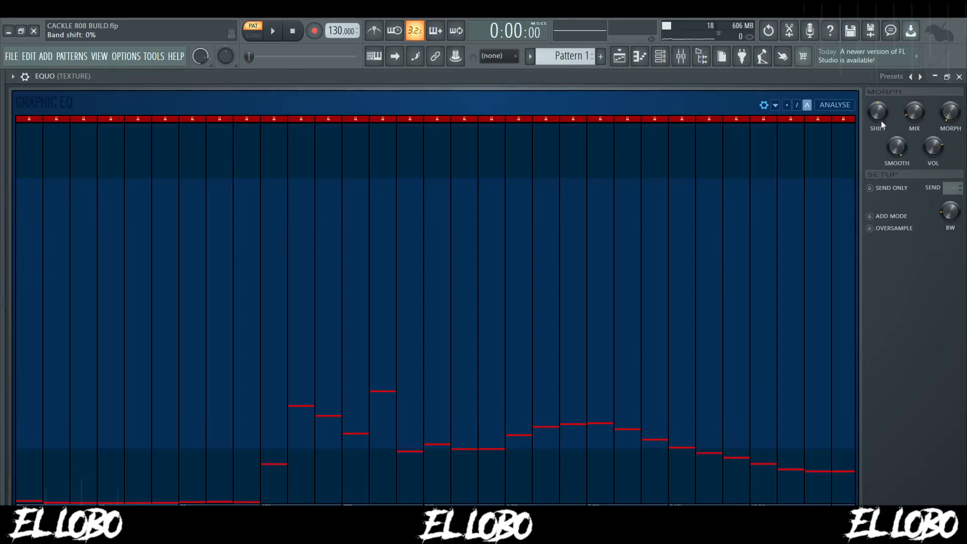
left_click(959, 77)
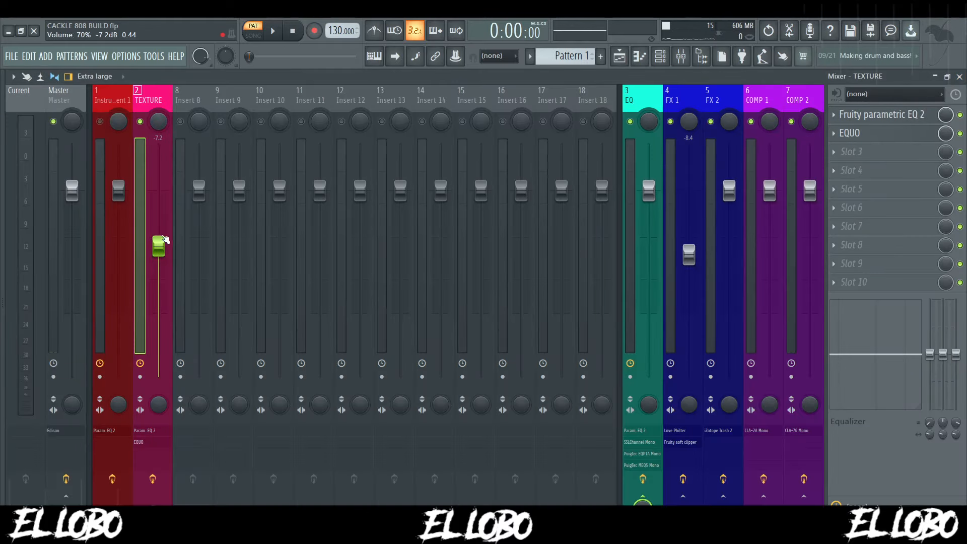
- Audition the pattern with Instrument 1 and TEXTURE both active and the effects on the bus tracks bypassed
key("Left")
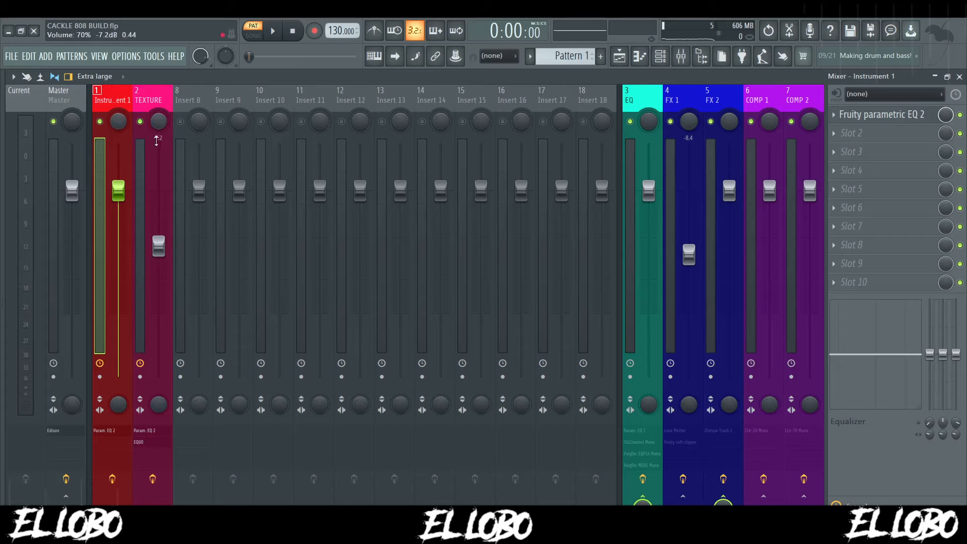
key("space")
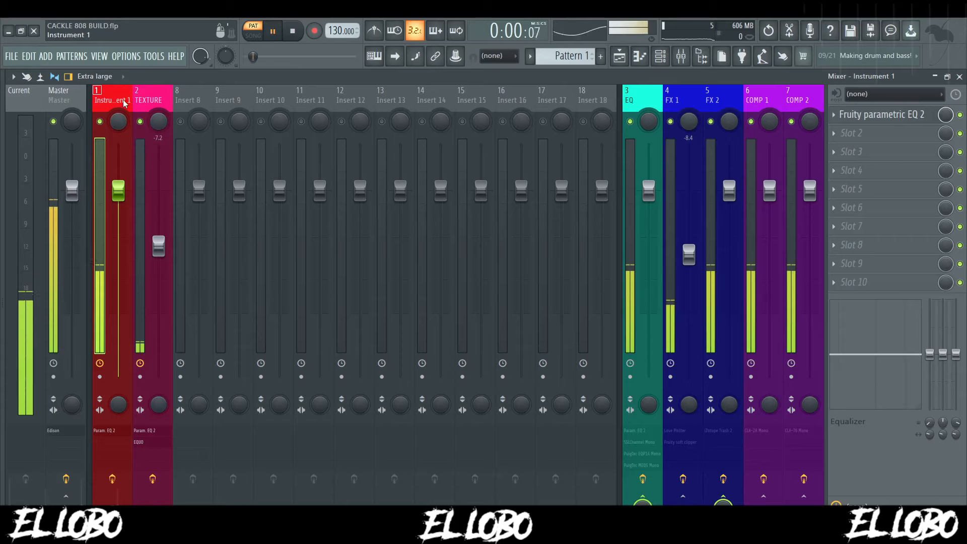
key("space")
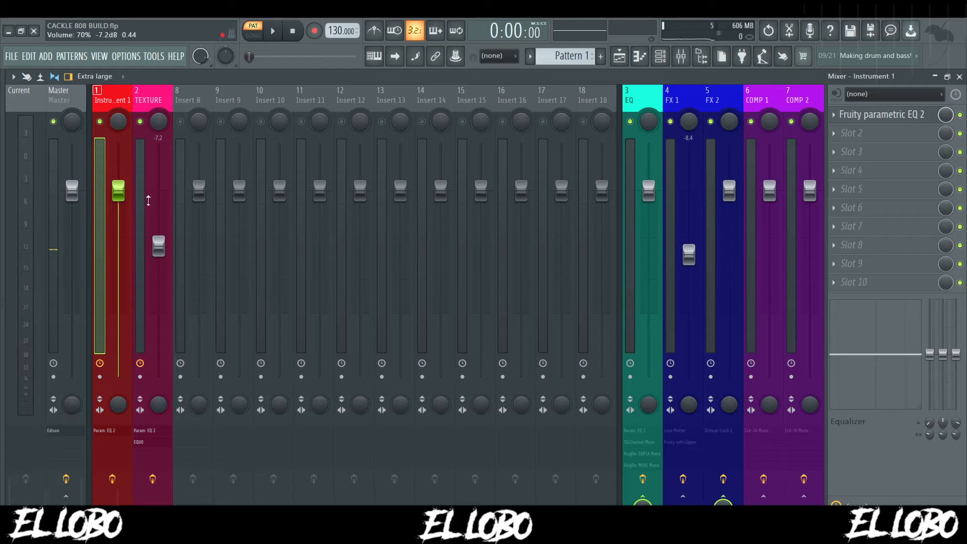
- Try raising the TEXTURE track's fader to the same level as Instrument 1's, and undo the change
left_click_drag(159, 251, 159, 194)
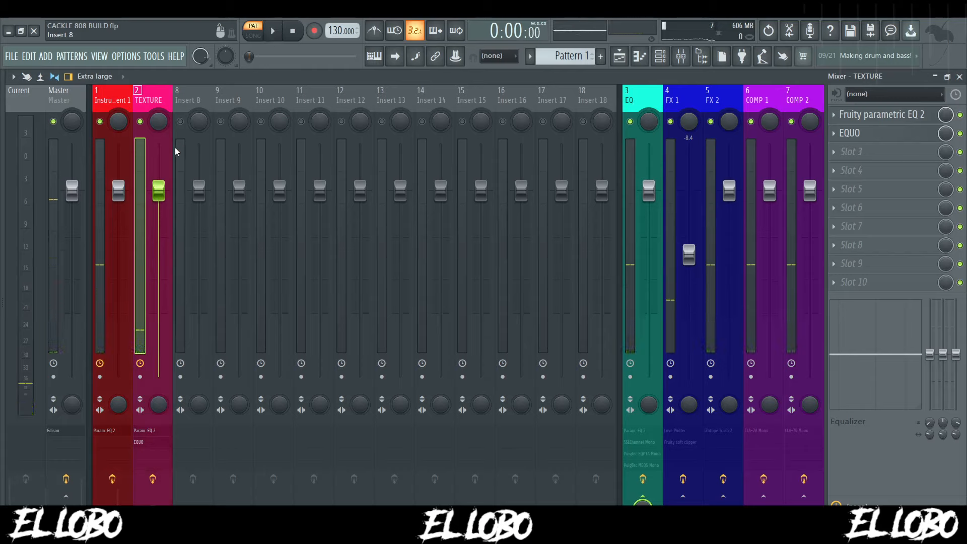
key("ctrl+z")
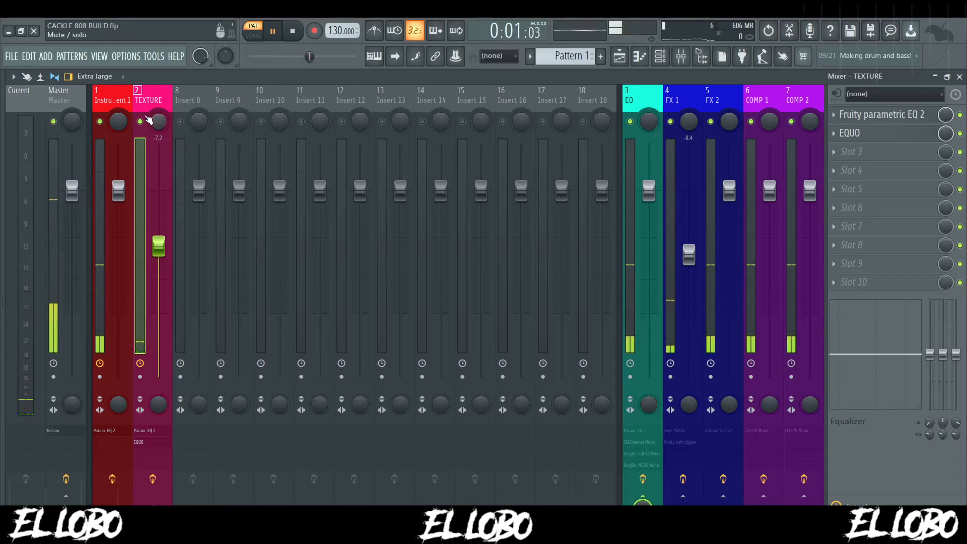
- Open Fruity parametric EQ 2 on the EQ track and examine its band 1 high-pass curve
left_click(120, 104)
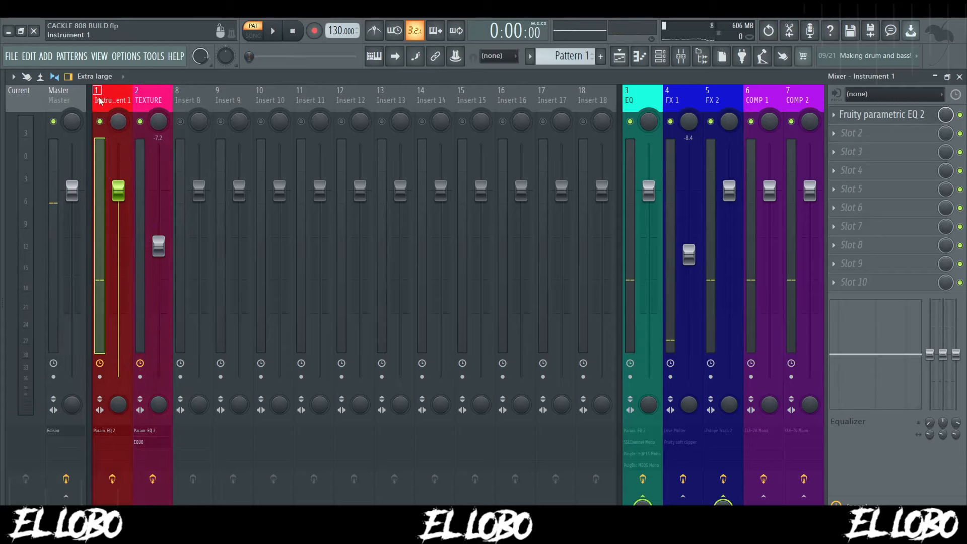
left_click(161, 100)
left_click(644, 99)
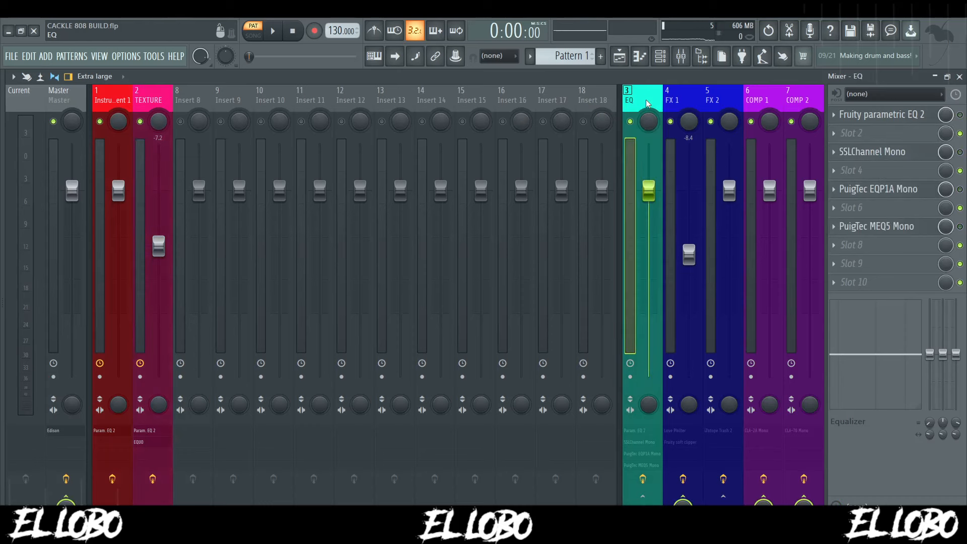
left_click(918, 116)
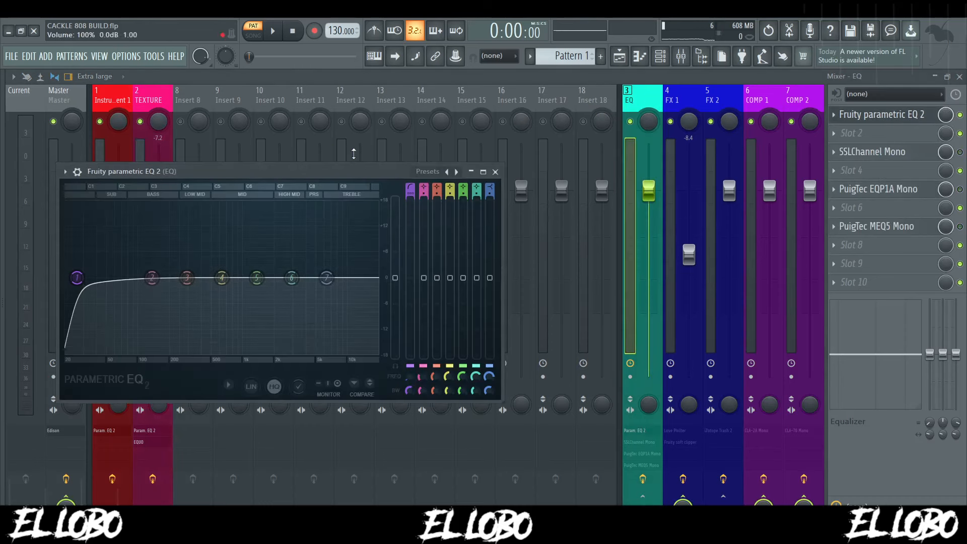
left_click_drag(295, 169, 322, 168)
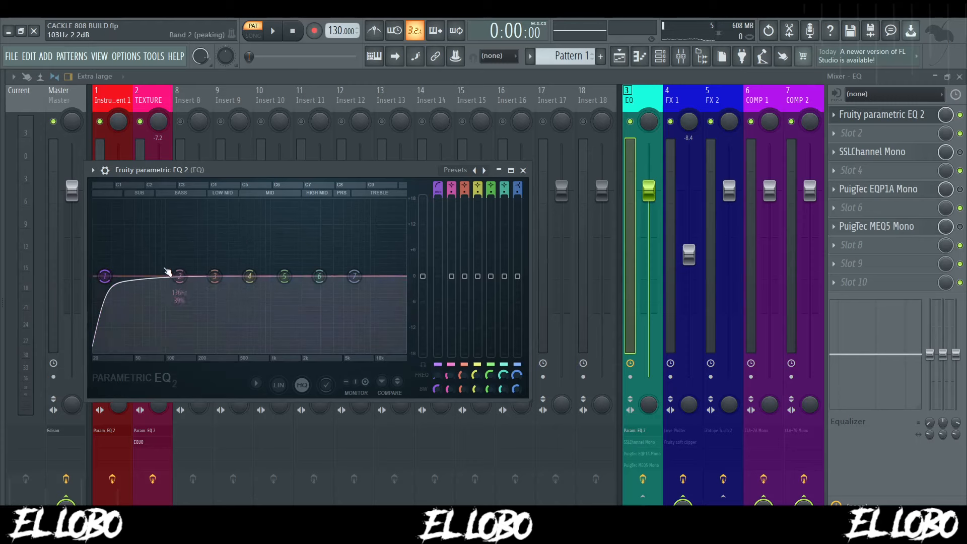
- Enable and open SSLChannel Mono on the EQ track and examine its HF and HMF settings
left_click(892, 153)
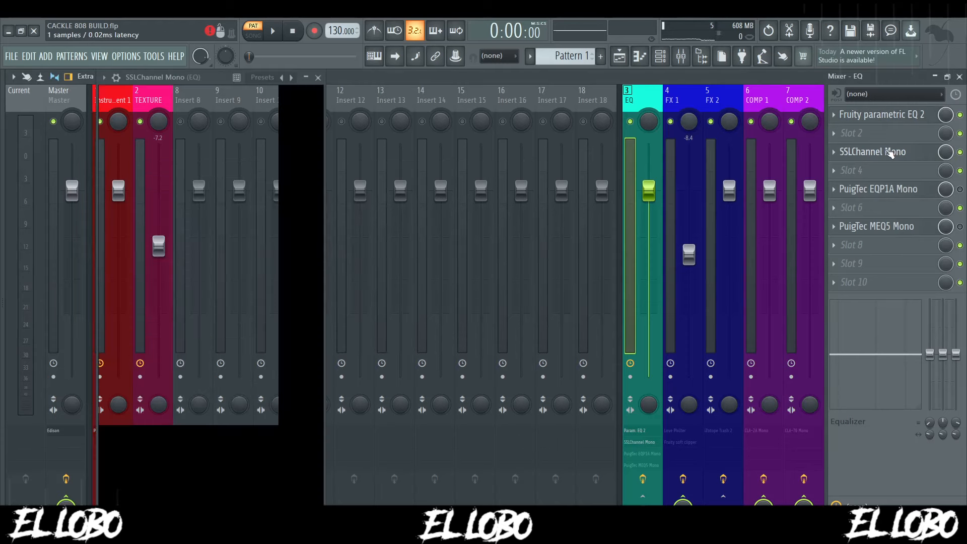
left_click_drag(196, 77, 460, 78)
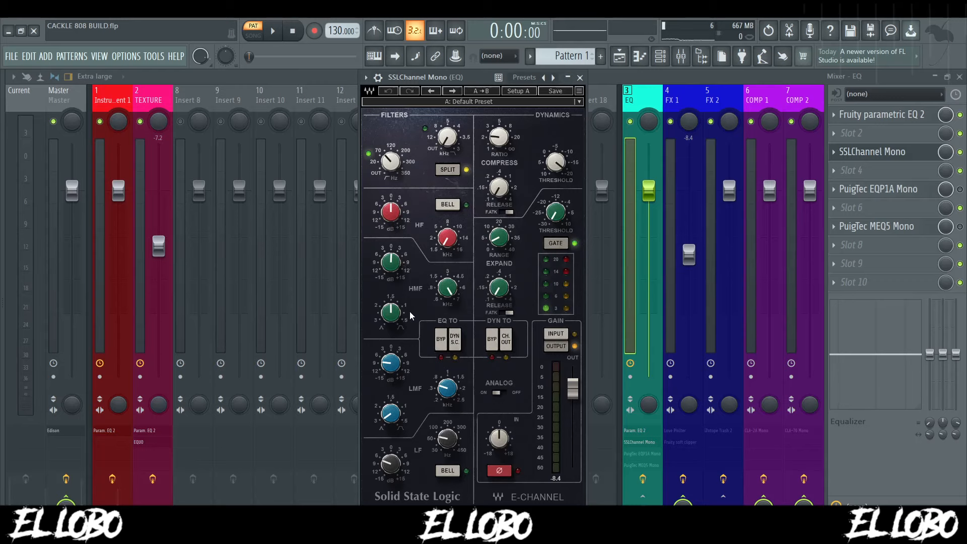
left_click(392, 361)
left_click(392, 211)
left_click(389, 263)
left_click(448, 283)
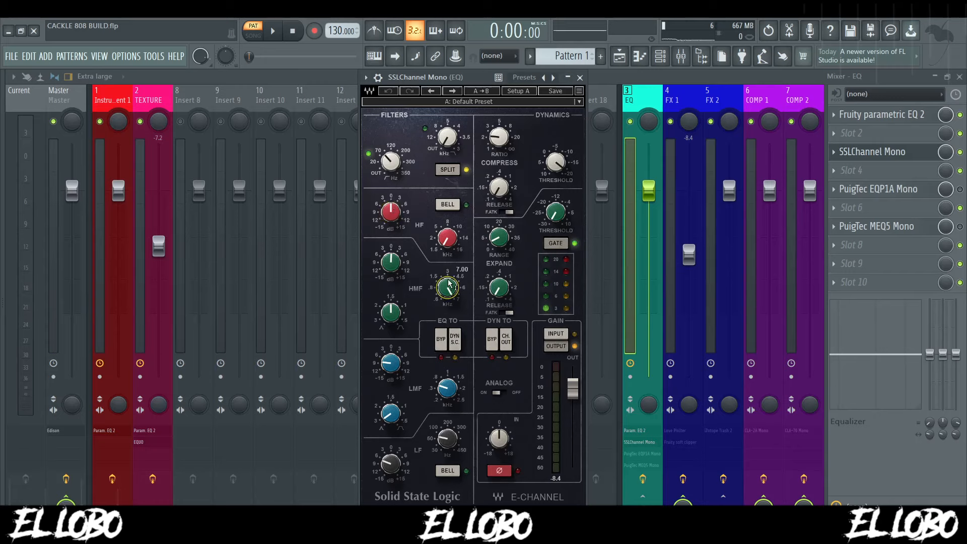
left_click(449, 240)
- Examine the LMF and LF settings of SSLChannel Mono and close the plugin
left_click(389, 364)
left_click(452, 389)
left_click(391, 464)
left_click_drag(468, 75, 469, 81)
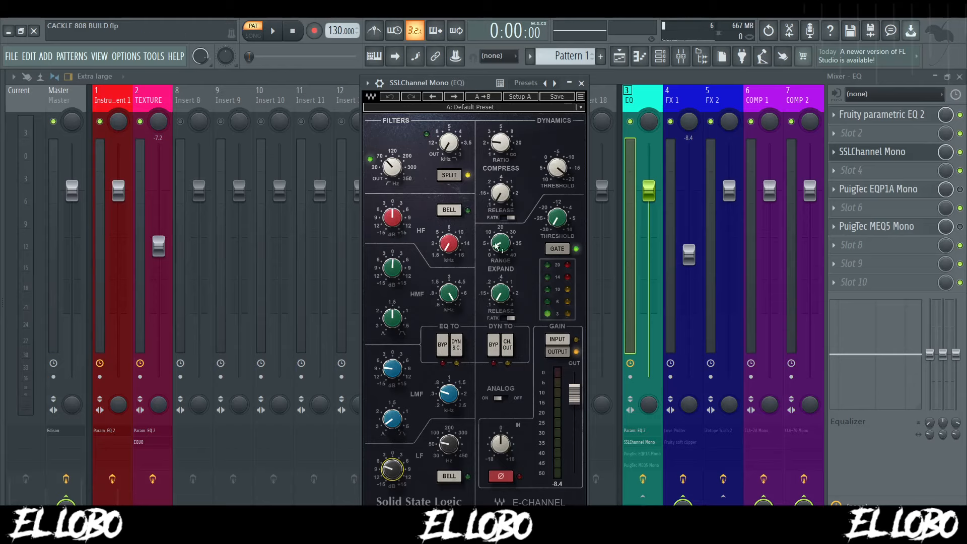
left_click(582, 83)
- Enable and open PuigTec EQP1A Mono on the EQ track and examine its low and high frequency boost and attenuation settings
left_click(960, 190)
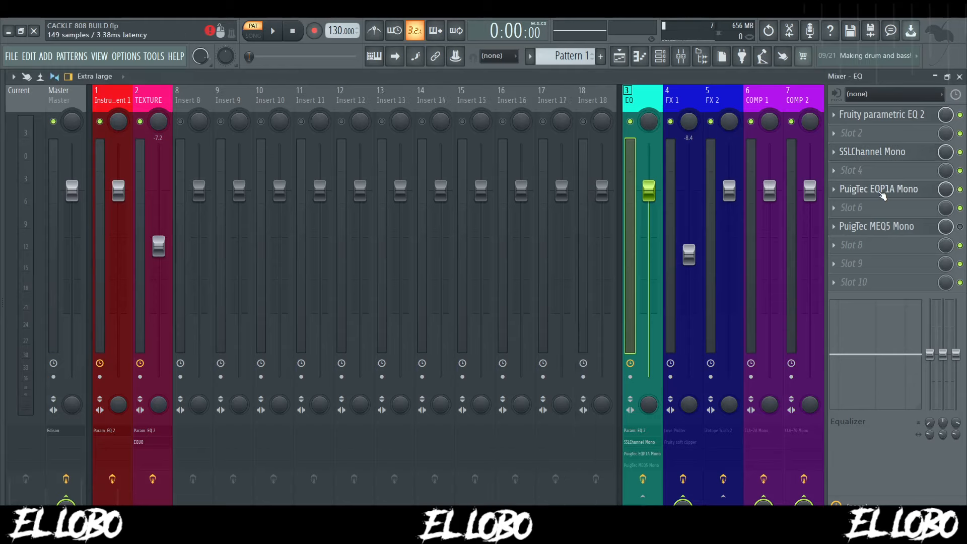
left_click(880, 190)
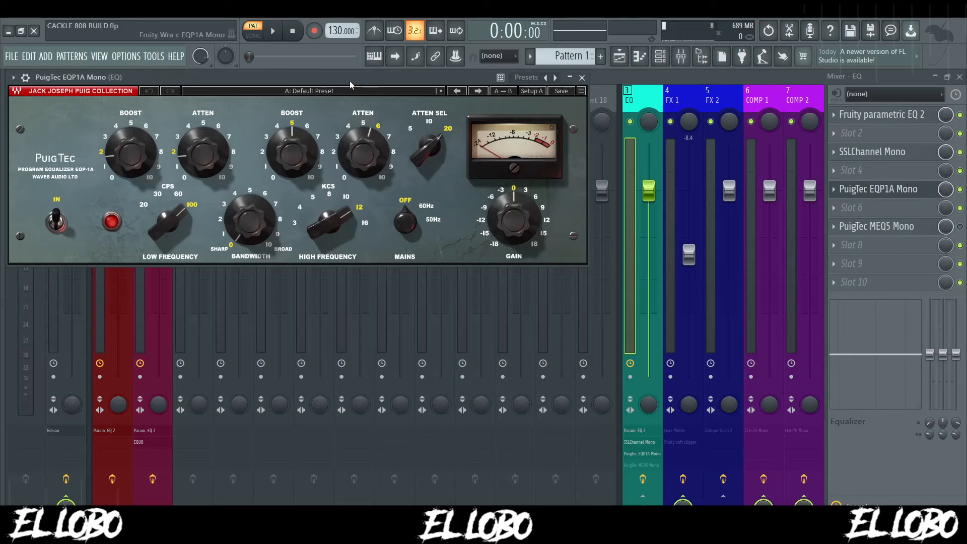
left_click_drag(350, 80, 524, 119)
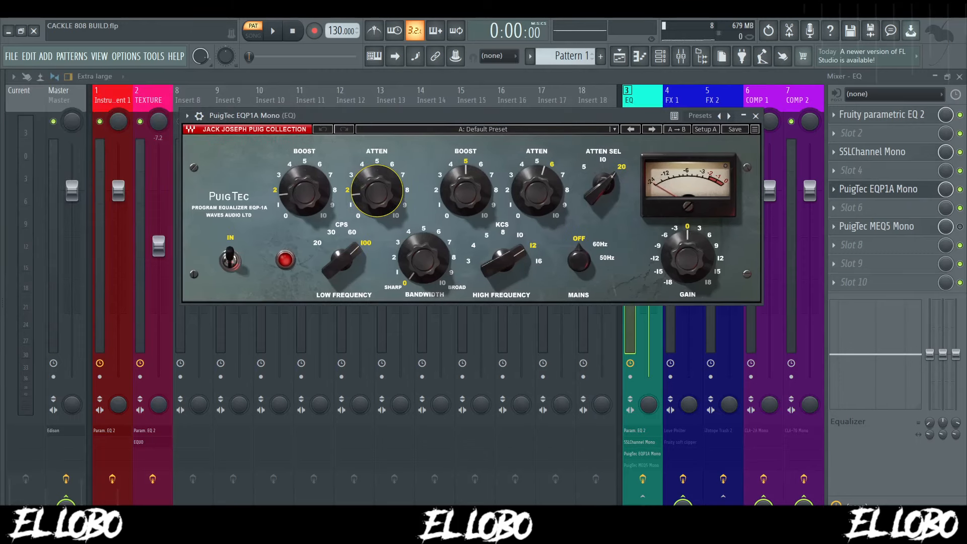
mouse_move(376, 197)
mouse_move(365, 179)
mouse_move(502, 263)
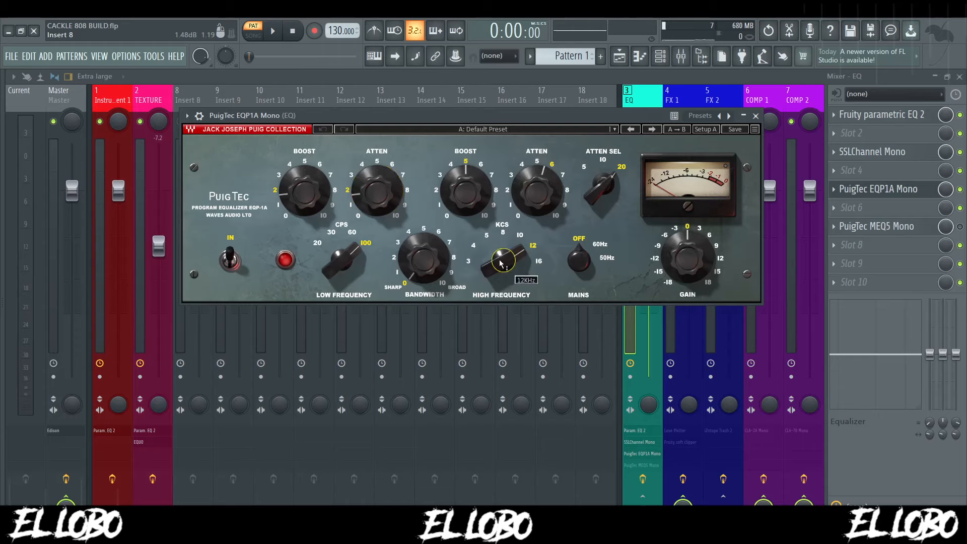
mouse_move(539, 190)
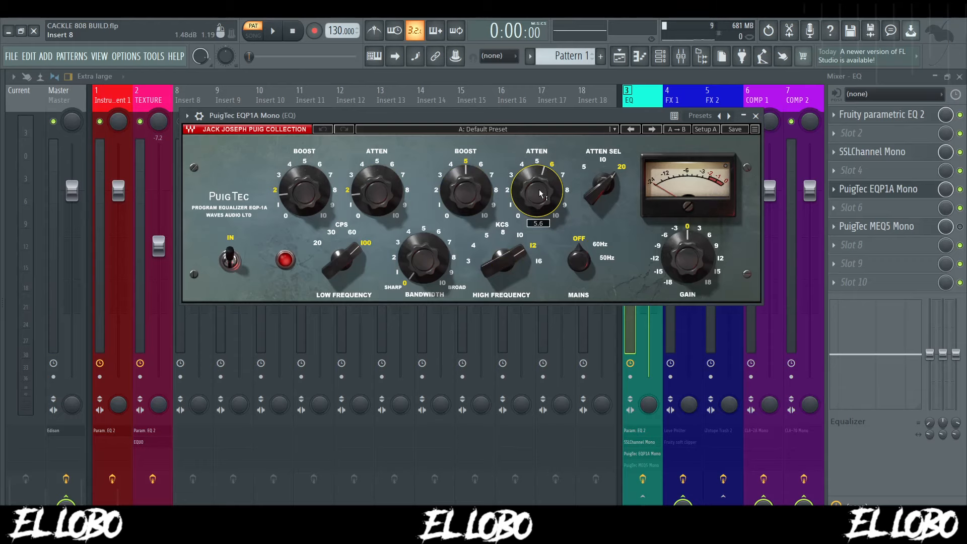
left_click_drag(522, 116, 522, 107)
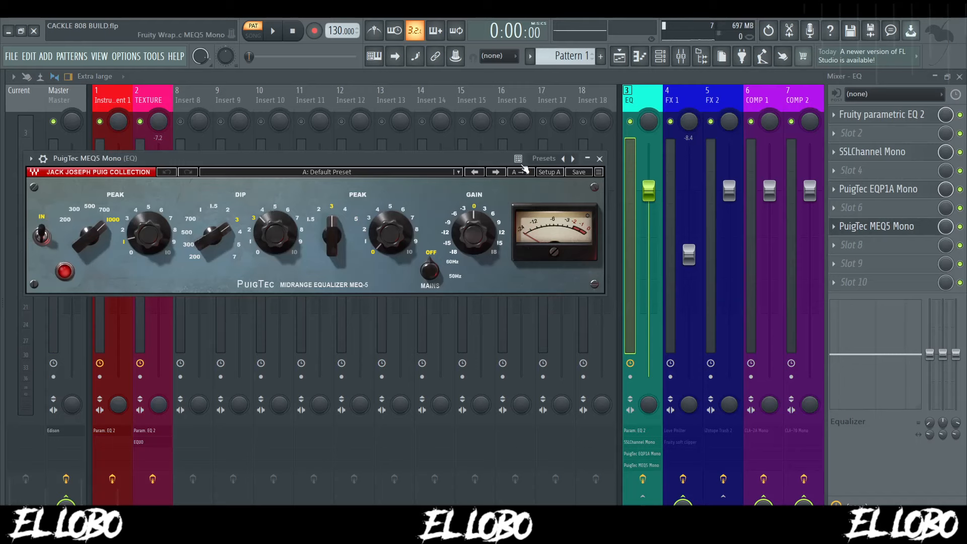
- Enable and open PuigTec MEQ5 Mono on the EQ track and examine its low peak frequency and boost
left_click_drag(418, 162, 475, 154)
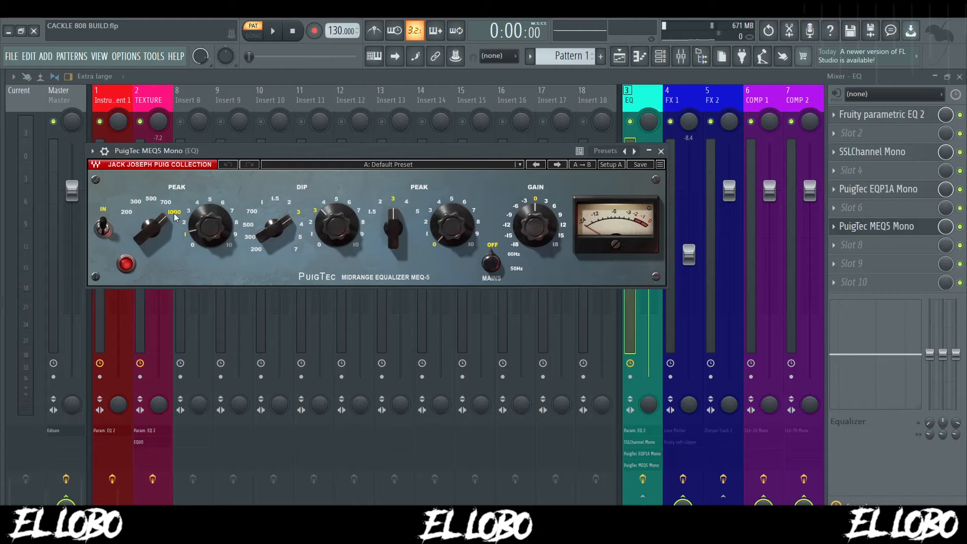
mouse_move(151, 233)
mouse_move(212, 231)
- Audition the EQ track with parametric EQ 2's high-pass moved to about 1790 Hz and back, and undo the band changes
left_click(882, 115)
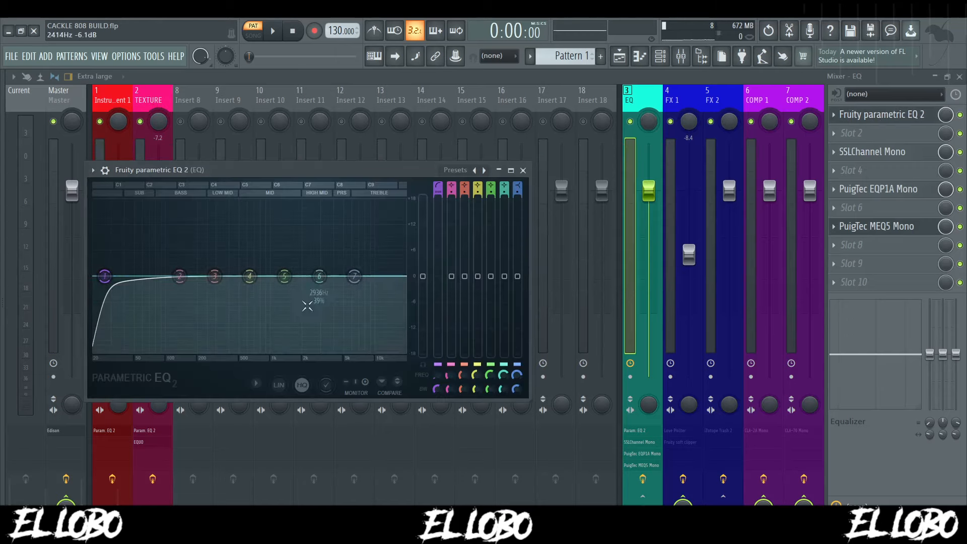
left_click(265, 383)
left_click(302, 474)
left_click_drag(112, 280, 297, 277)
key("space")
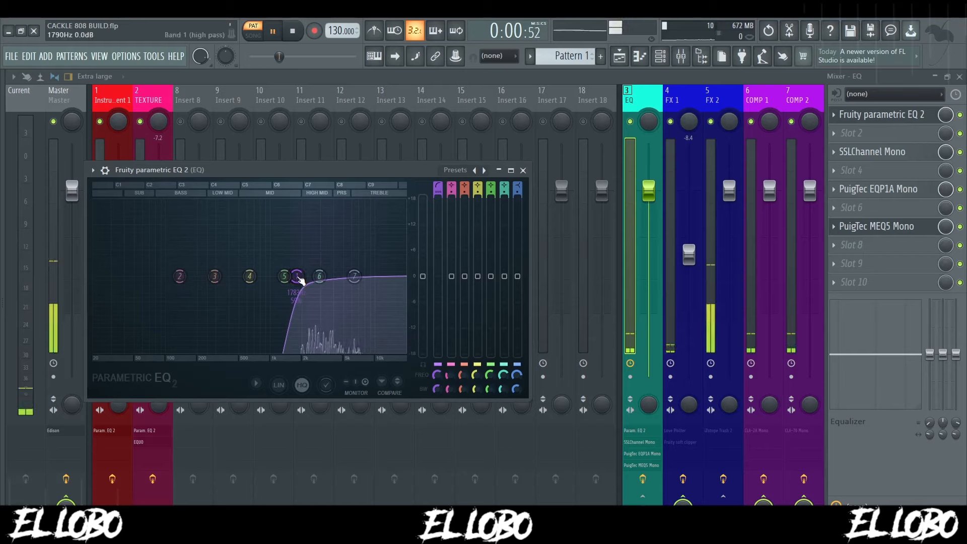
key("space")
left_click_drag(297, 277, 104, 277)
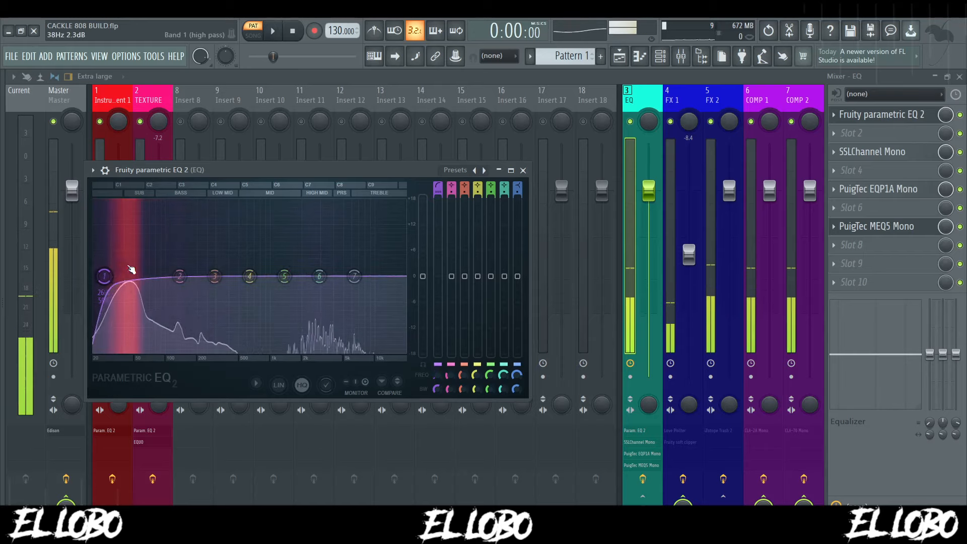
key("ctrl+z")
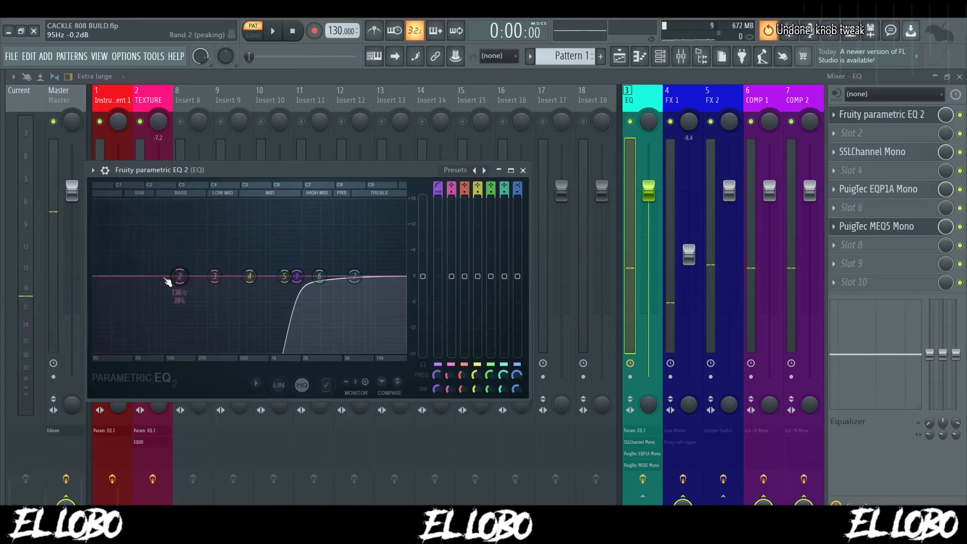
key("ctrl+z")
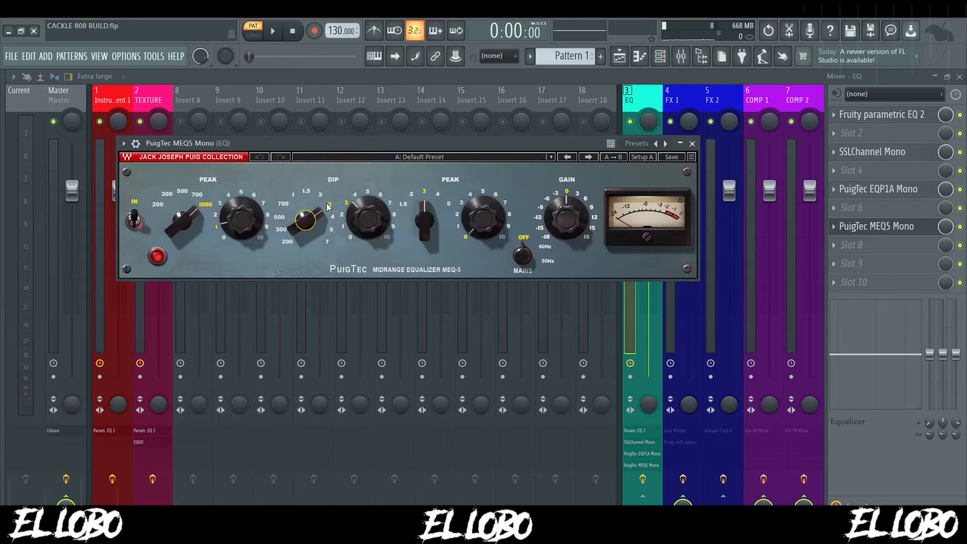
- Examine the dip frequency, dip amount and upper peak frequency on PuigTec MEQ5 Mono
mouse_move(367, 219)
left_click_drag(424, 144, 427, 133)
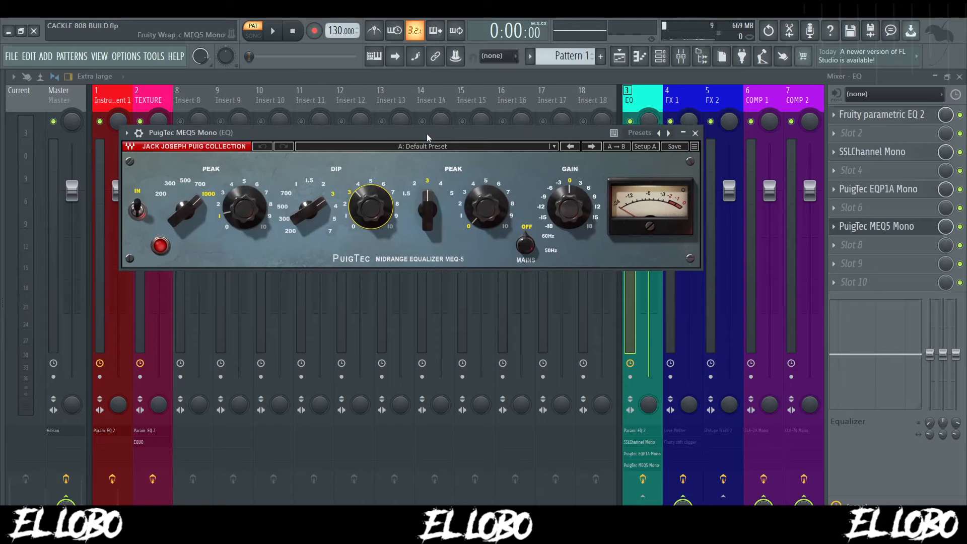
left_click(435, 203)
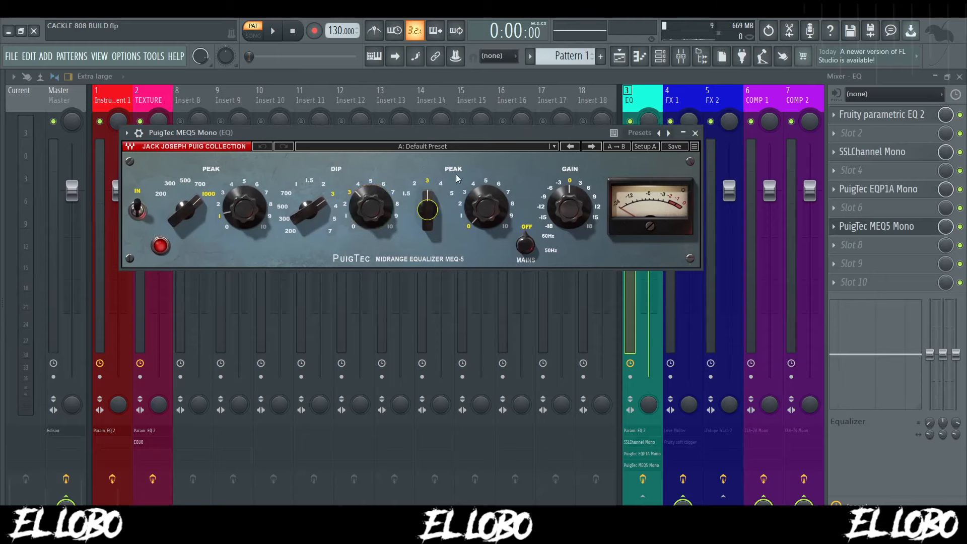
mouse_move(426, 210)
left_click_drag(352, 141, 358, 138)
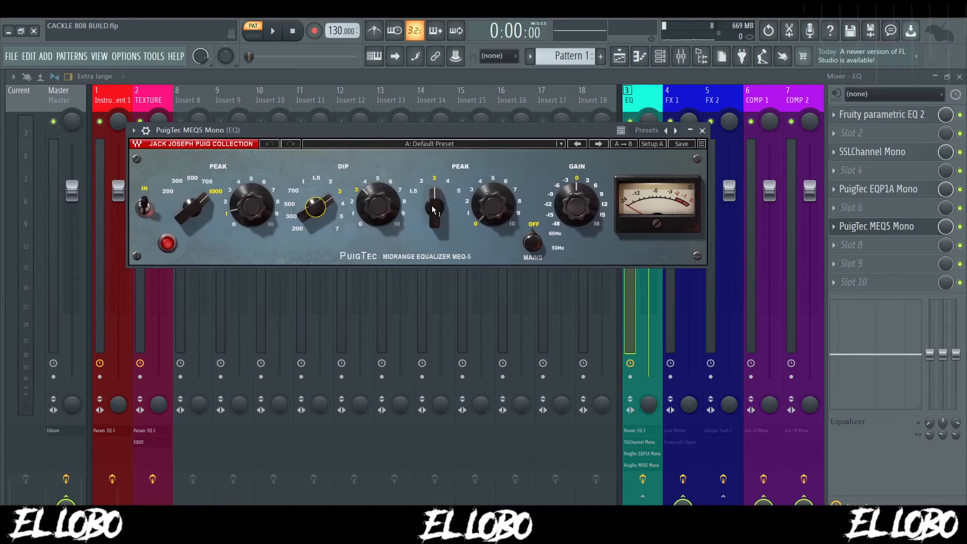
- Set the upper peak boost on PuigTec MEQ5 Mono to about 1, audition the pattern and close the plugin
mouse_move(500, 208)
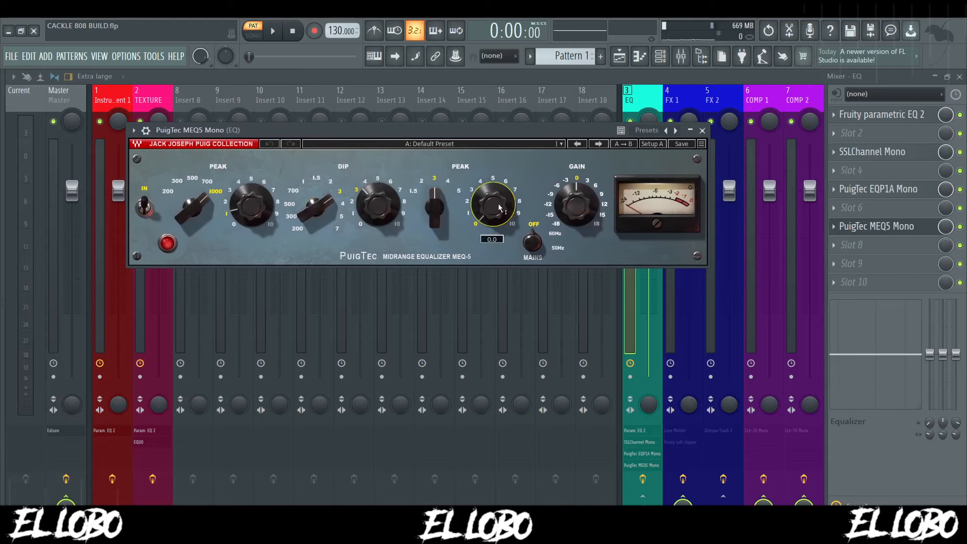
left_click_drag(500, 208, 500, 201)
mouse_move(457, 130)
left_mouse_down()
mouse_move(478, 128)
mouse_move(450, 124)
left_mouse_up()
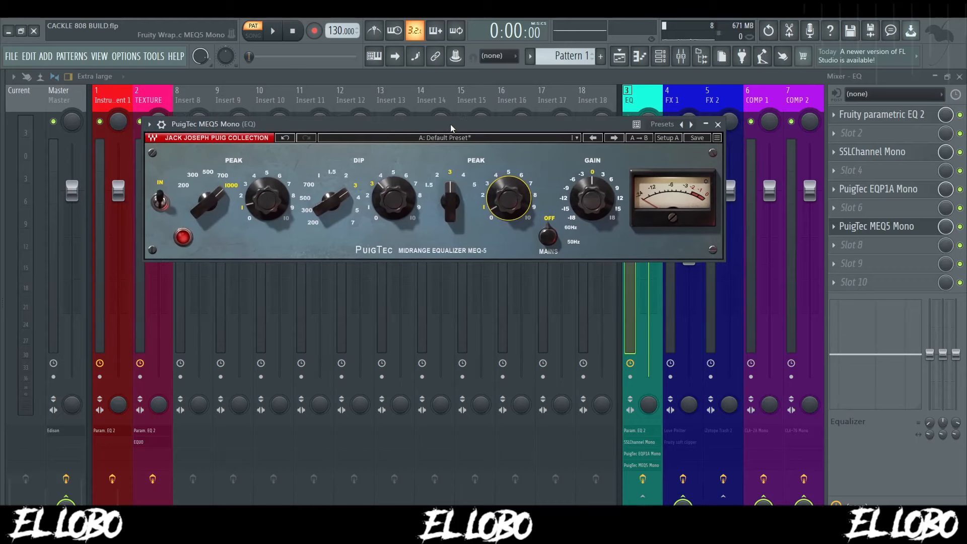
key("space")
key("space")
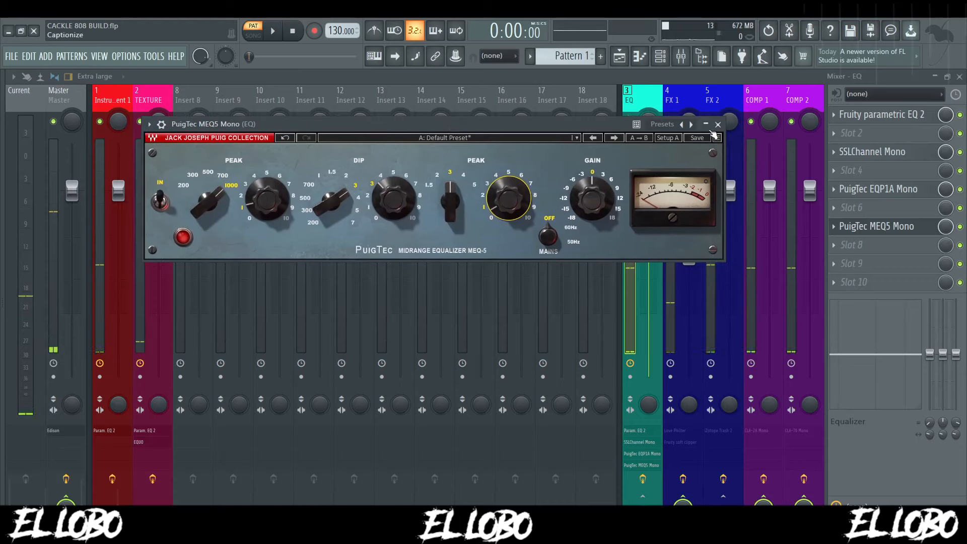
left_click(718, 124)
- Enable Fruity Love Philter on the FX 1 track, view its filter settings while auditioning the pattern, and close it
left_click(689, 104)
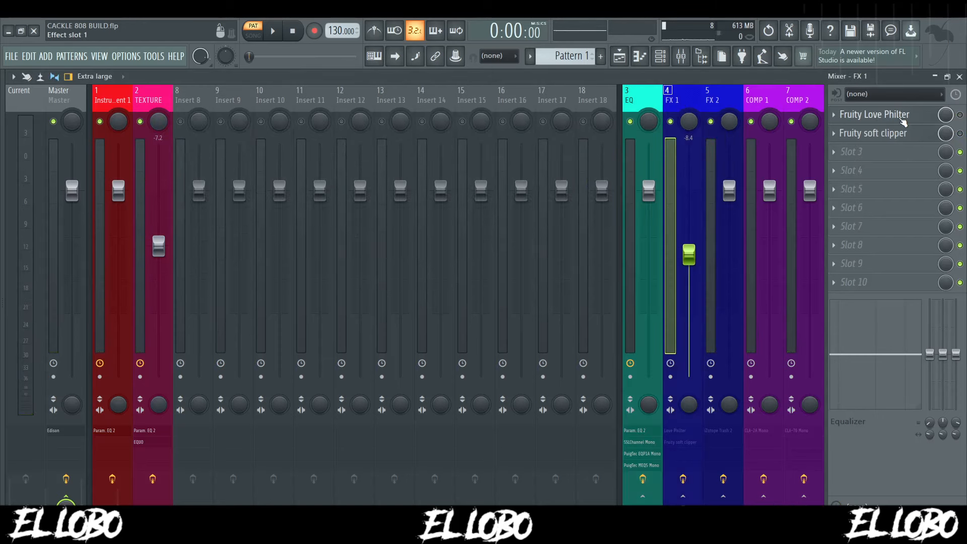
left_click(960, 114)
left_click(881, 115)
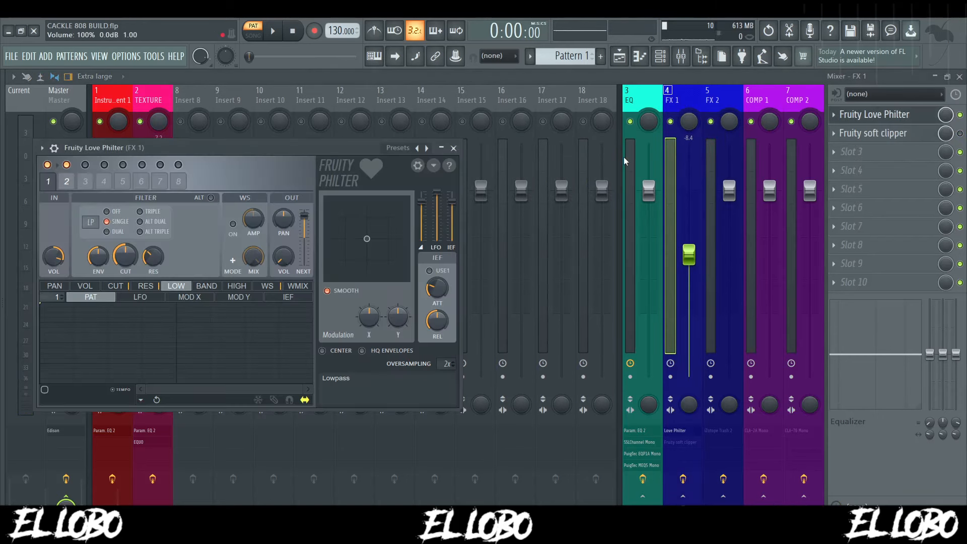
left_click_drag(310, 141, 491, 147)
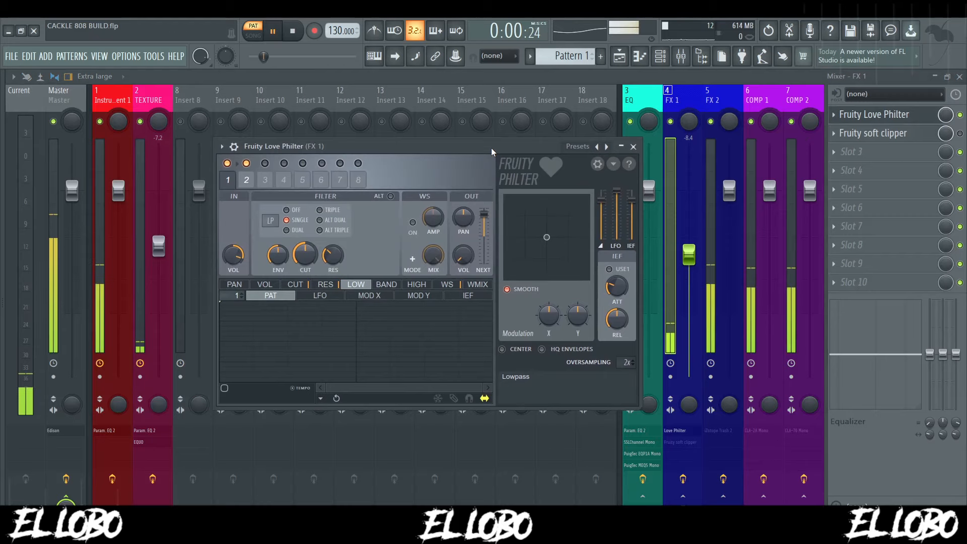
left_click(922, 115)
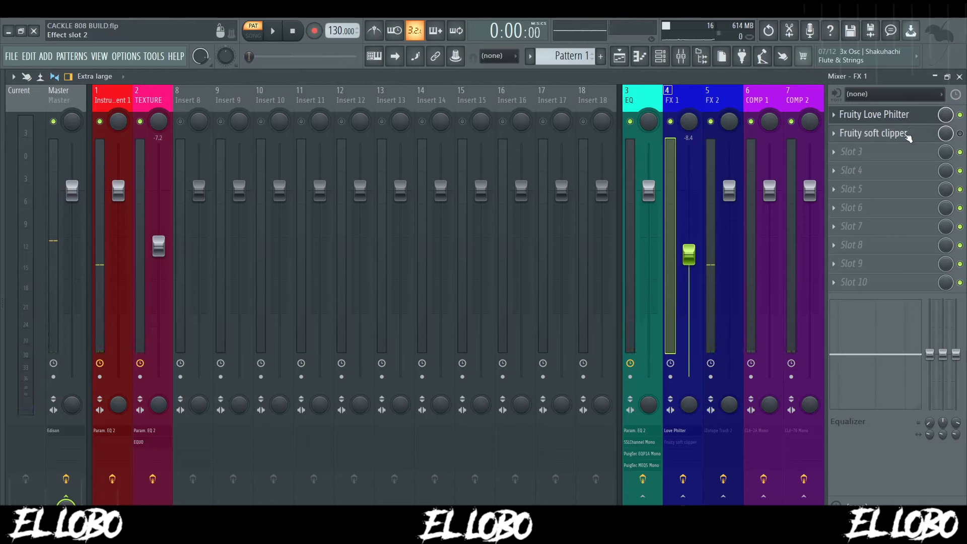
- Enable and open Fruity soft clipper on the FX 1 track and audition the pattern with it
left_click(961, 134)
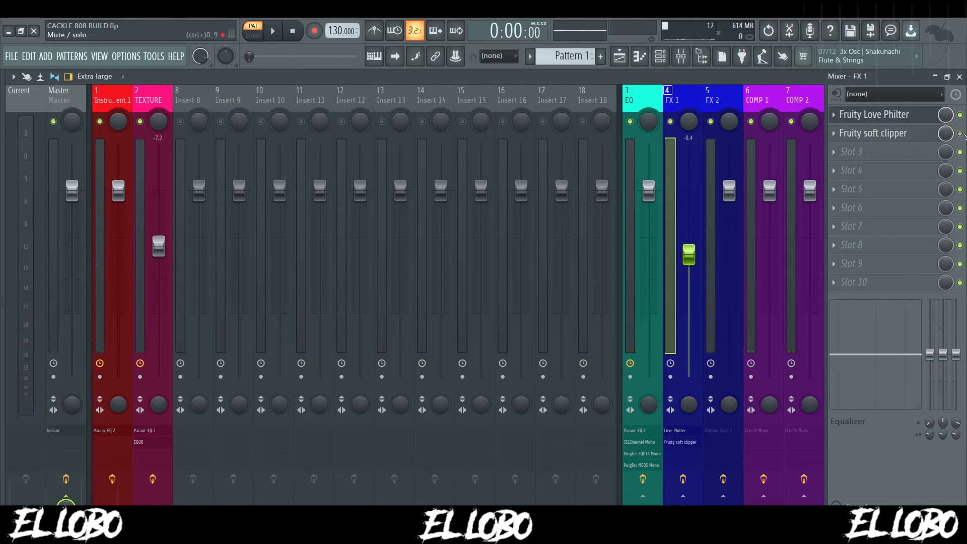
left_click(874, 133)
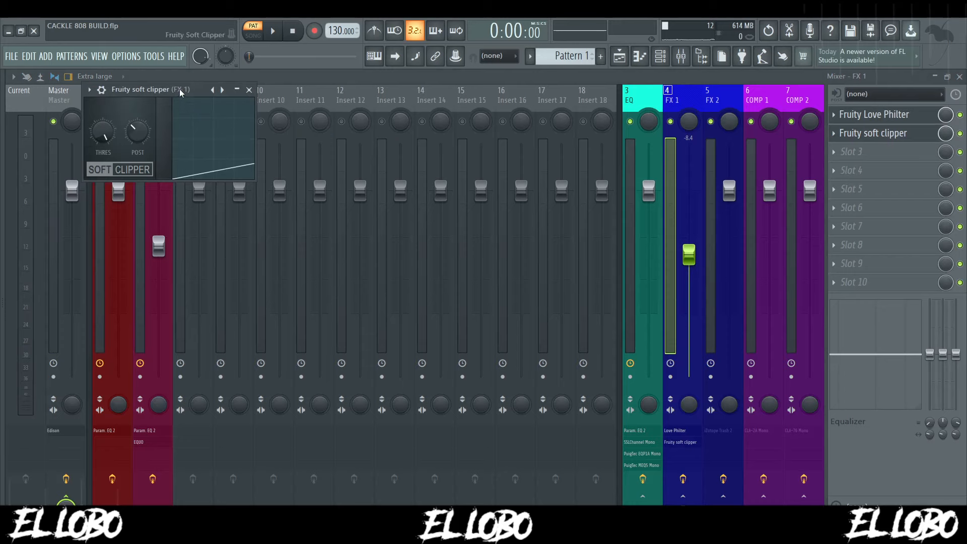
left_click_drag(179, 89, 459, 117)
key("space")
key("space")
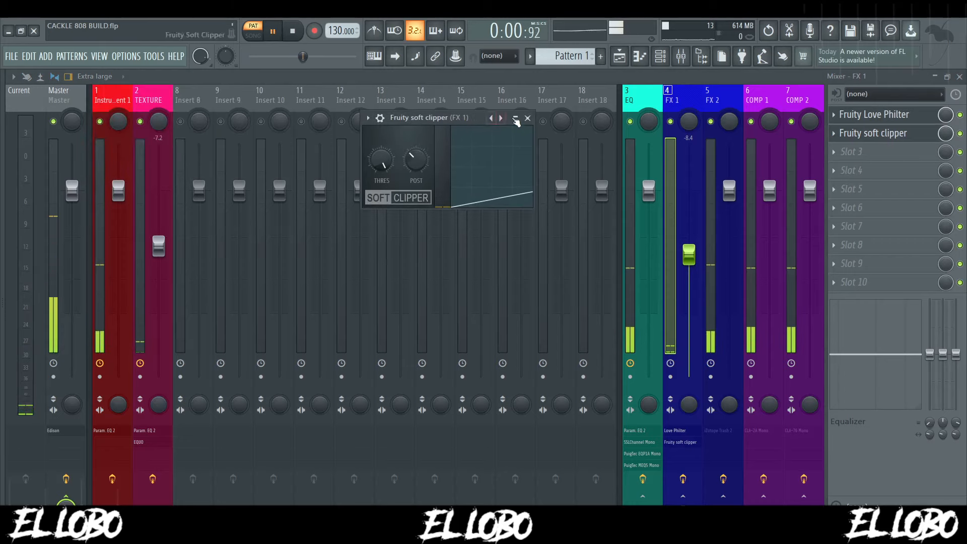
- Close Fruity soft clipper, and enable and open iZotope Trash 2 on the FX 2 track
left_click(527, 117)
left_click(650, 111)
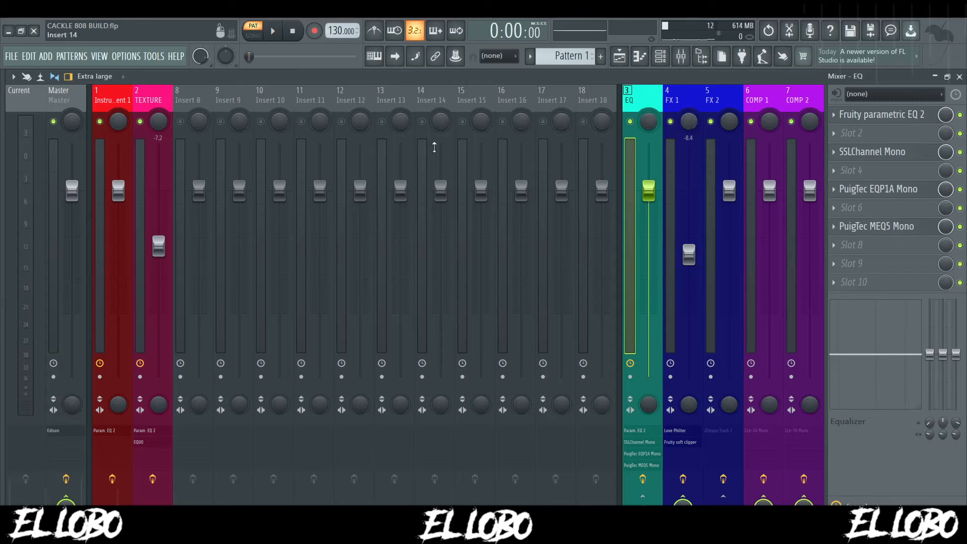
left_click(113, 100)
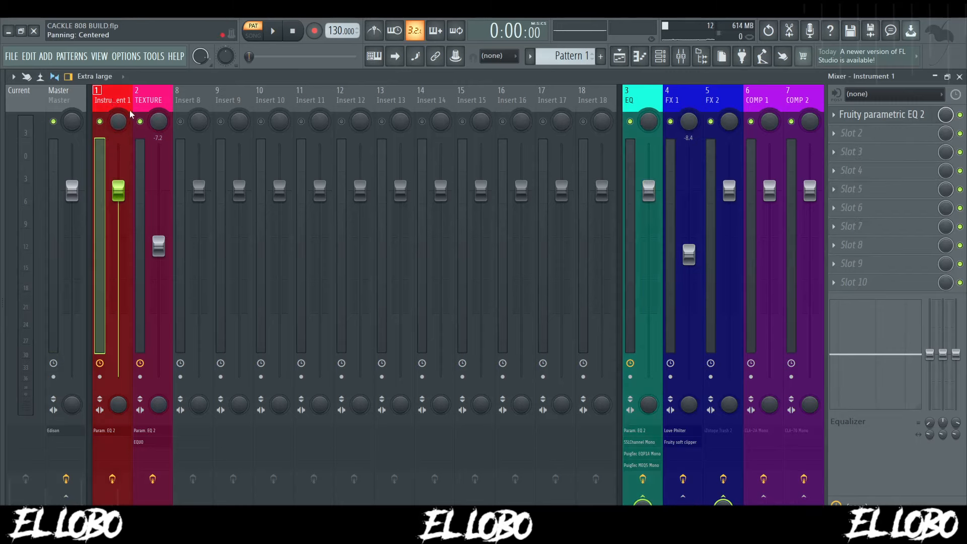
left_click(725, 107)
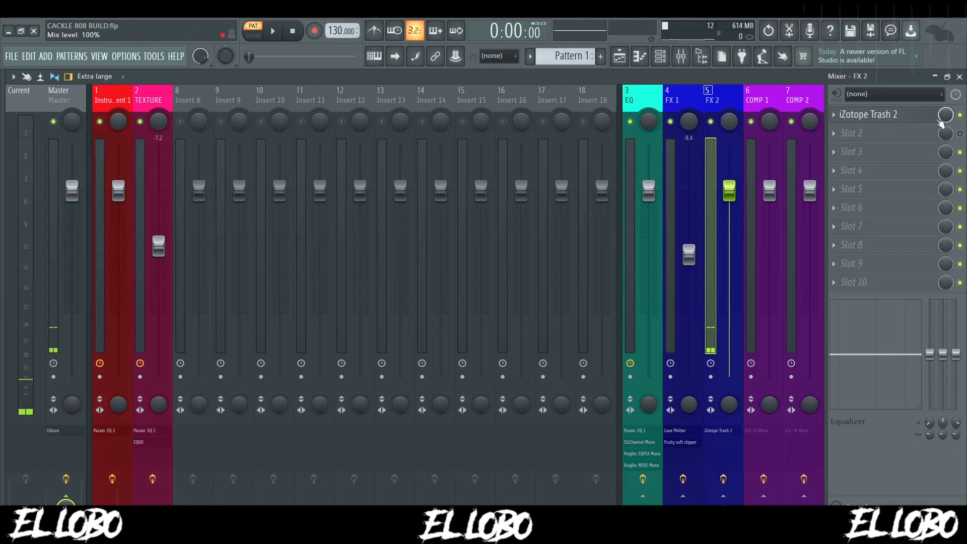
left_click(879, 115)
left_click_drag(410, 136, 443, 137)
left_click(522, 370)
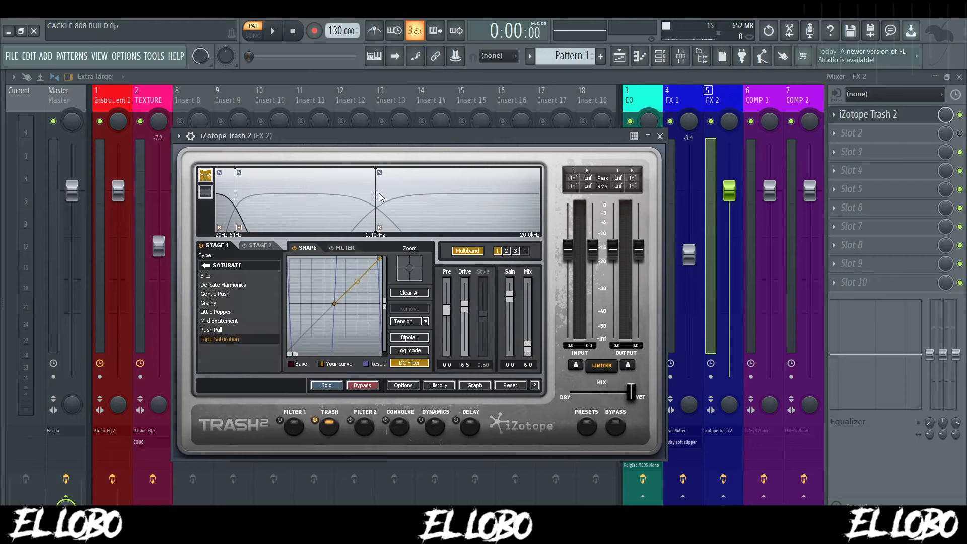
left_click_drag(351, 140, 413, 130)
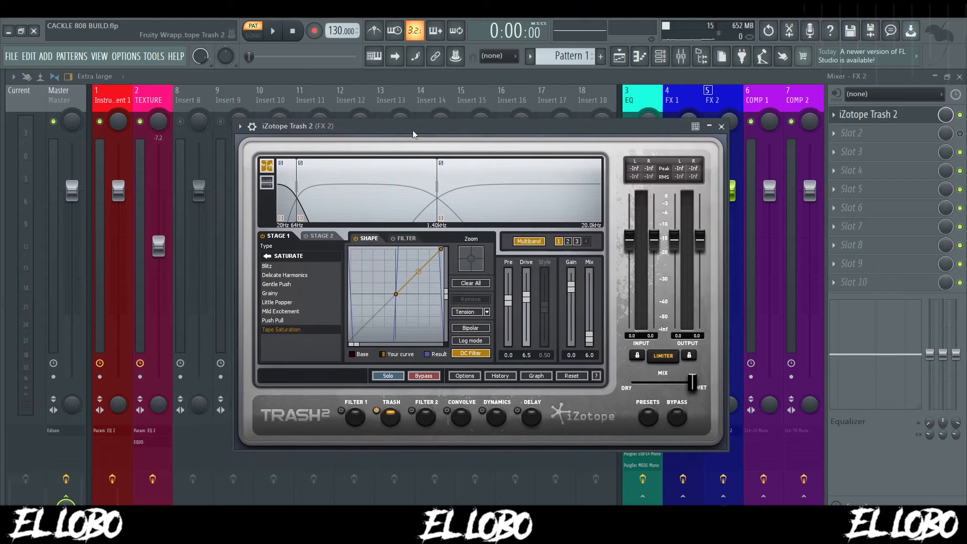
- Compare the multiband distortion types and mix settings of bands 1 and 2 in iZotope Trash 2
left_click(569, 242)
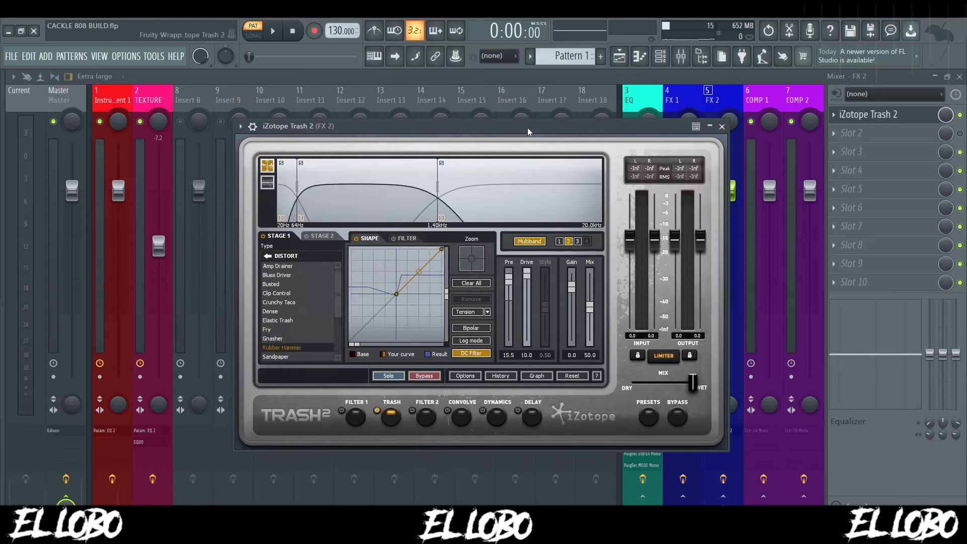
left_click(560, 242)
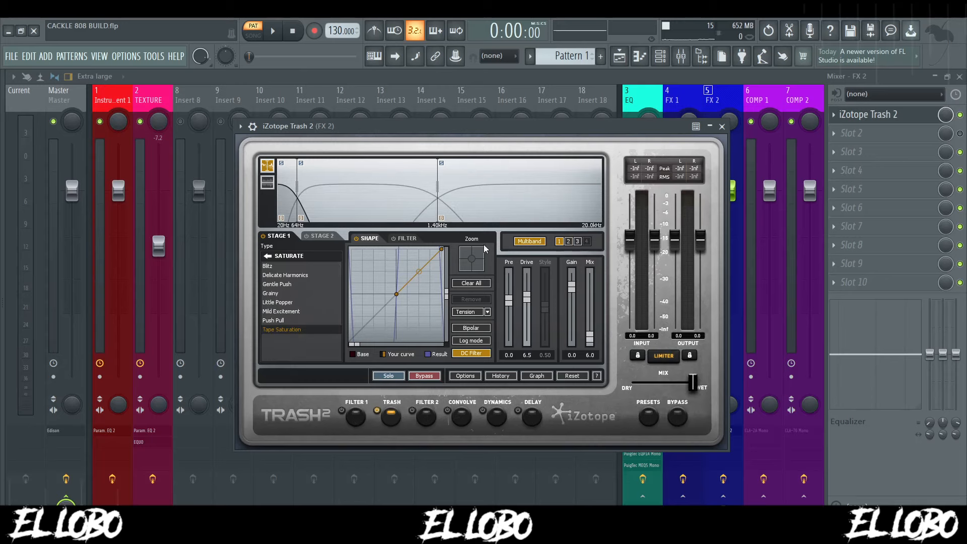
left_click(530, 242)
left_click(530, 242)
left_click_drag(359, 129, 371, 125)
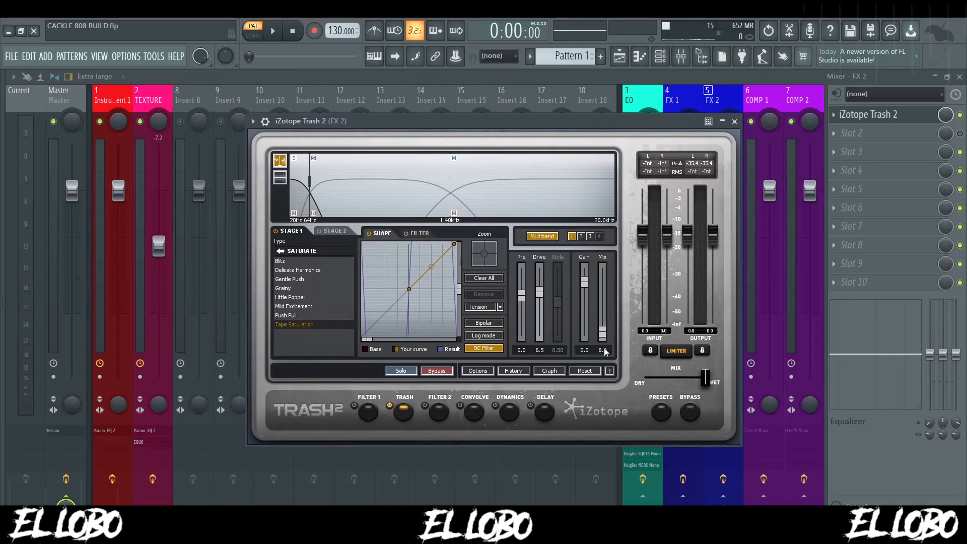
left_click_drag(511, 129, 513, 121)
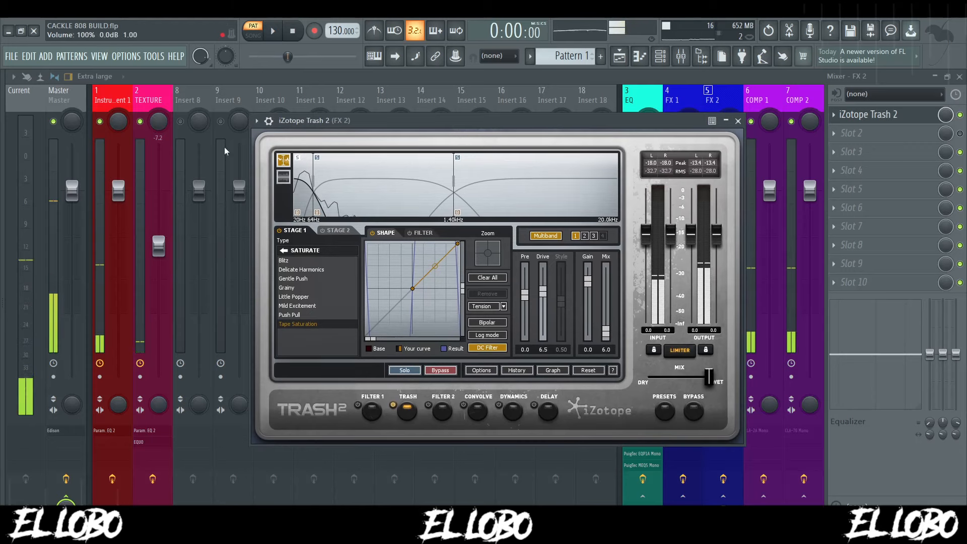
- Mute the TEXTURE track and audition the pattern through band 1's Tape Saturation in iZotope Trash 2
left_click(141, 122)
key("space")
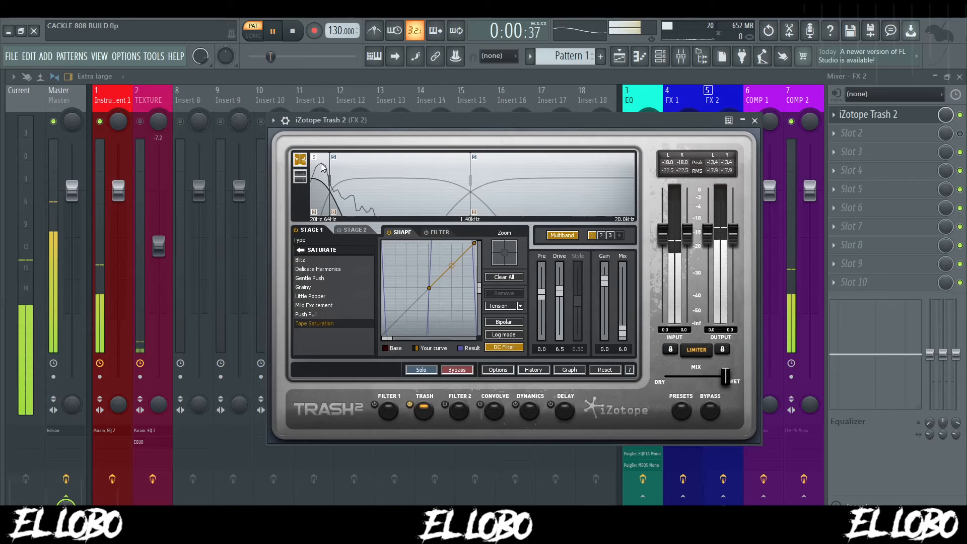
key("space")
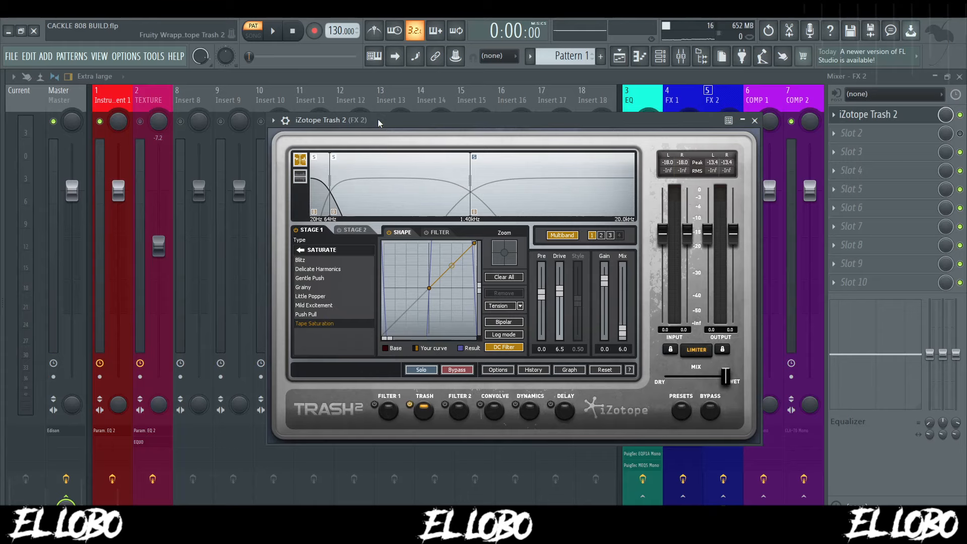
left_click_drag(378, 119, 382, 110)
key("space")
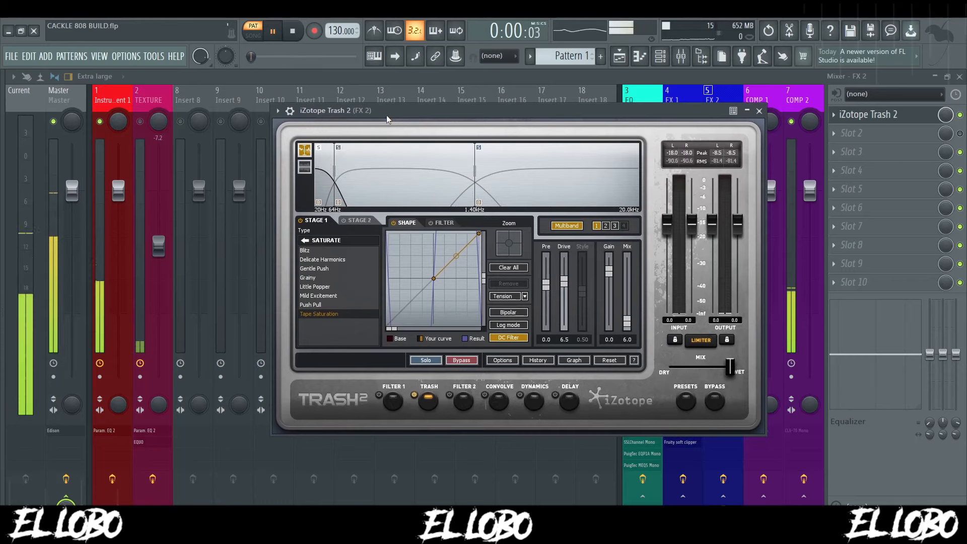
key("space")
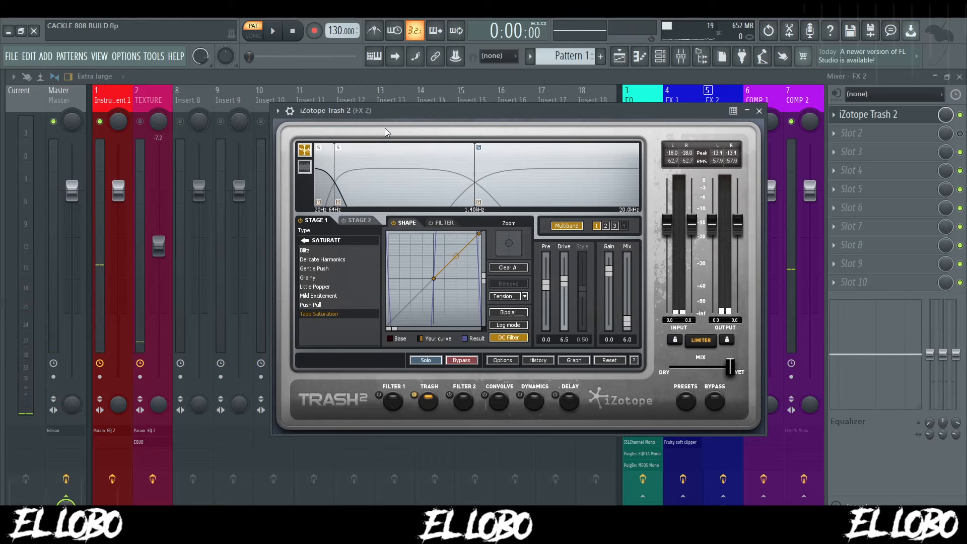
key("space")
key("space")
- View band 2's Rubber Hammer distortion settings in iZotope Trash 2 and audition the pattern with them
left_click(604, 227)
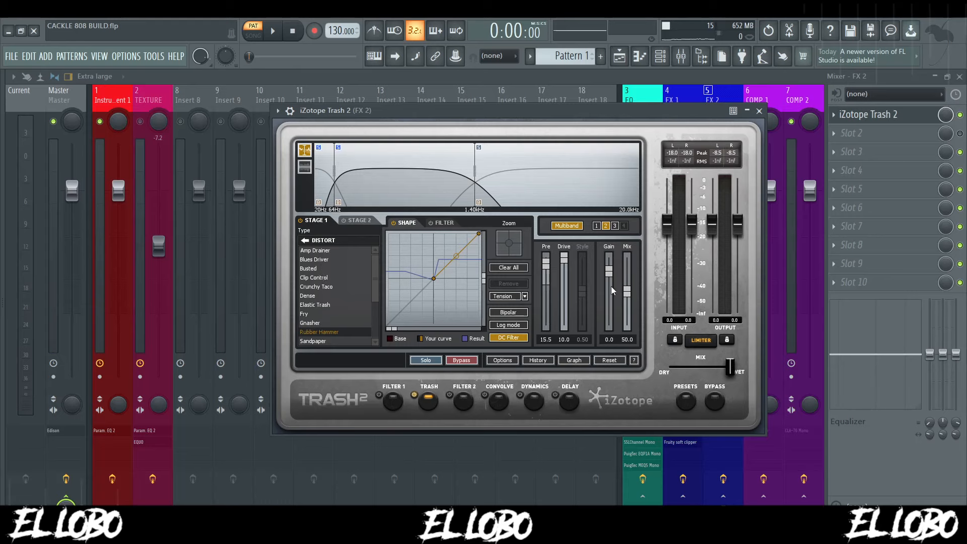
key("space")
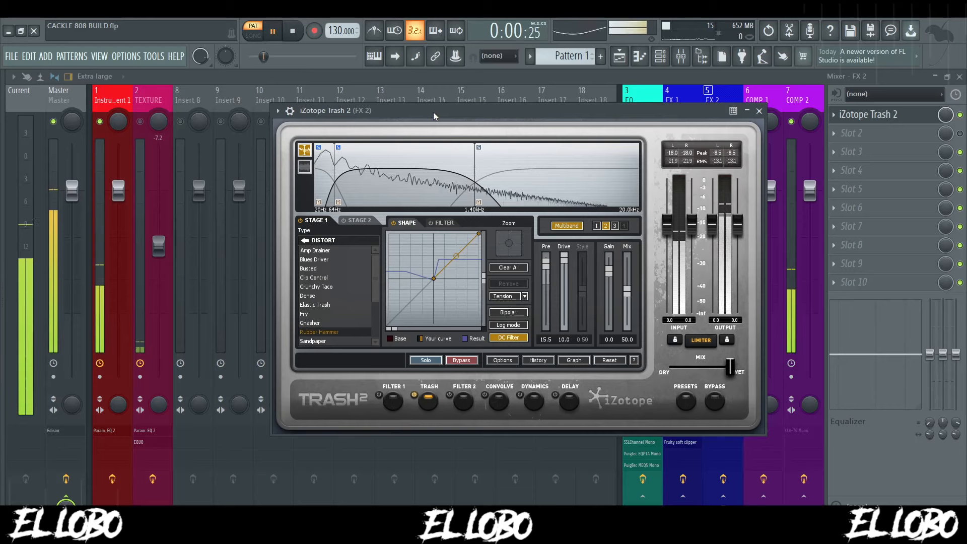
key("space")
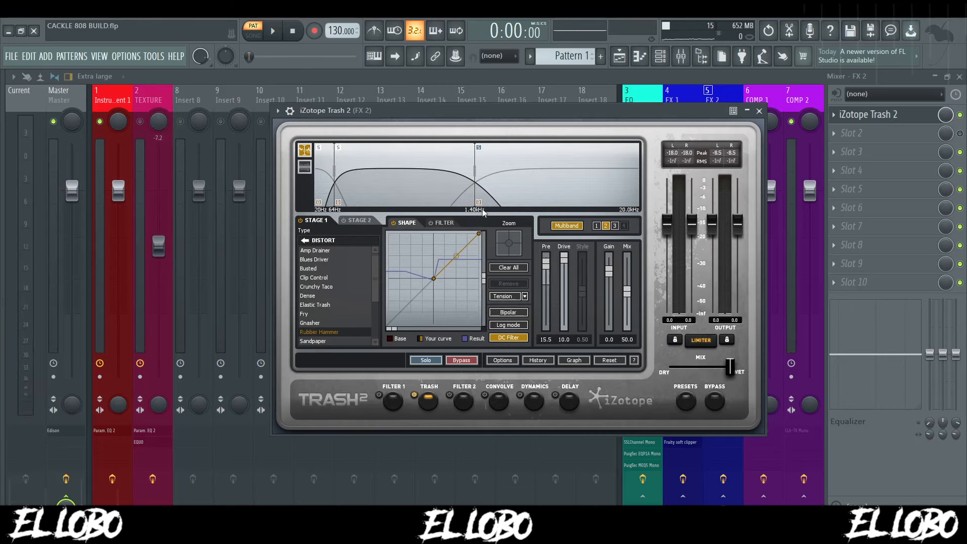
- View band 3's Clip Control distortion settings in iZotope Trash 2, audition the pattern and close the plugin
left_click(615, 226)
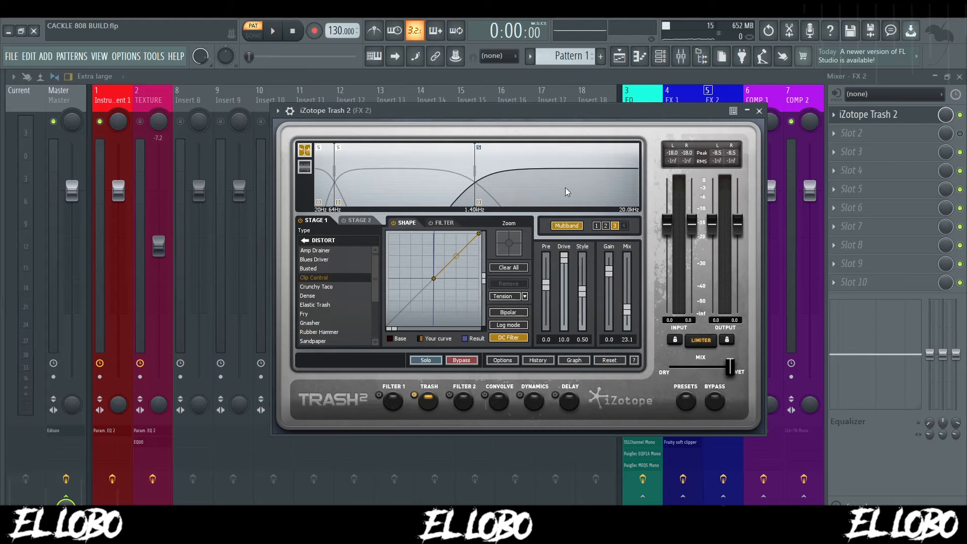
left_click_drag(516, 114, 526, 109)
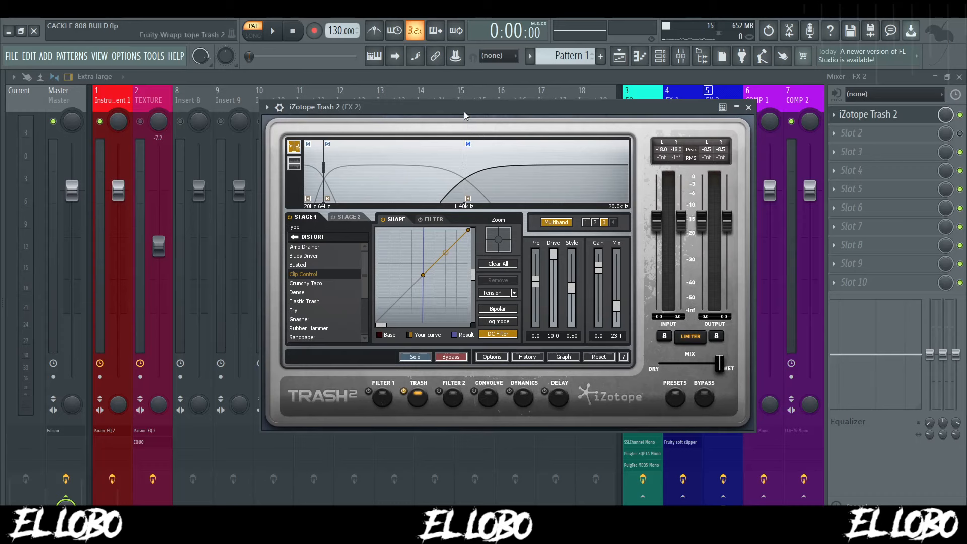
key("space")
key("space")
left_click_drag(388, 105, 377, 102)
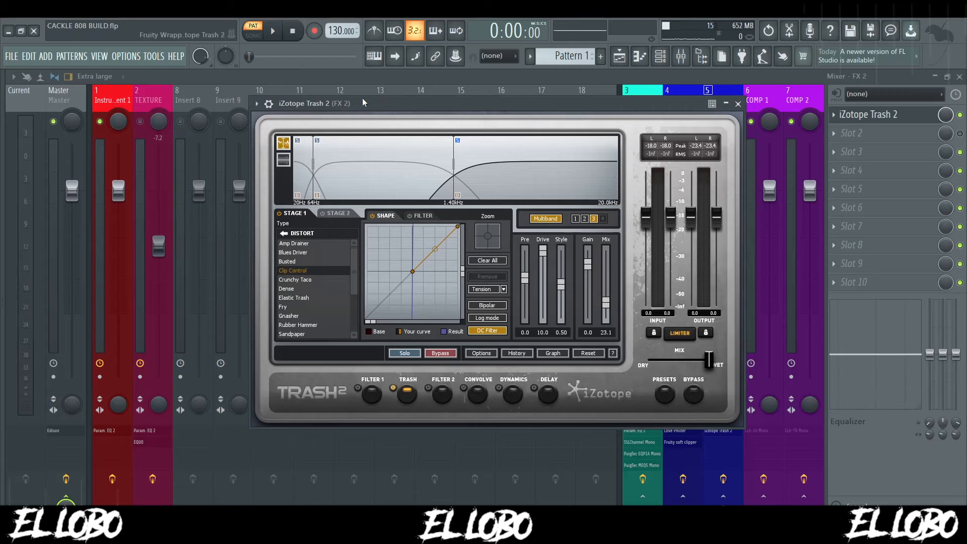
left_click_drag(390, 103, 385, 104)
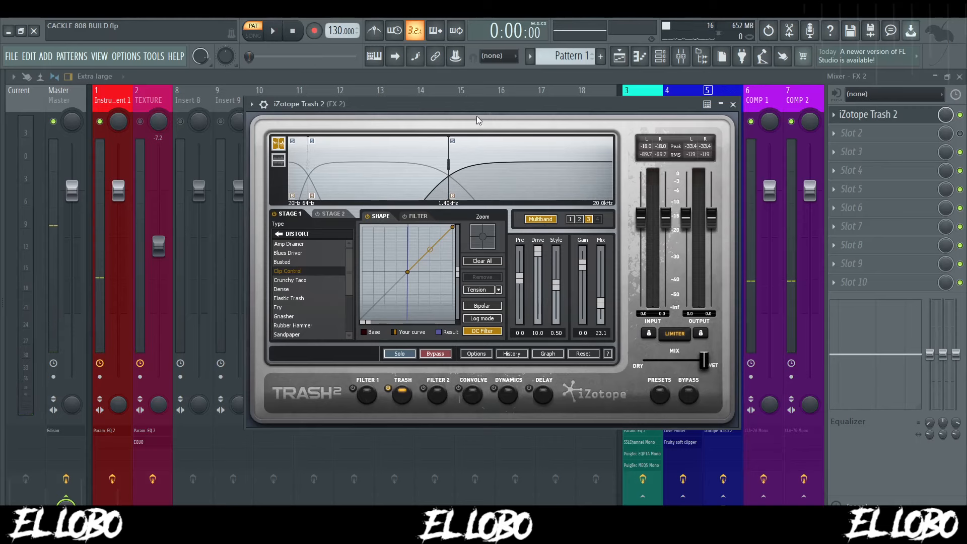
left_click(733, 105)
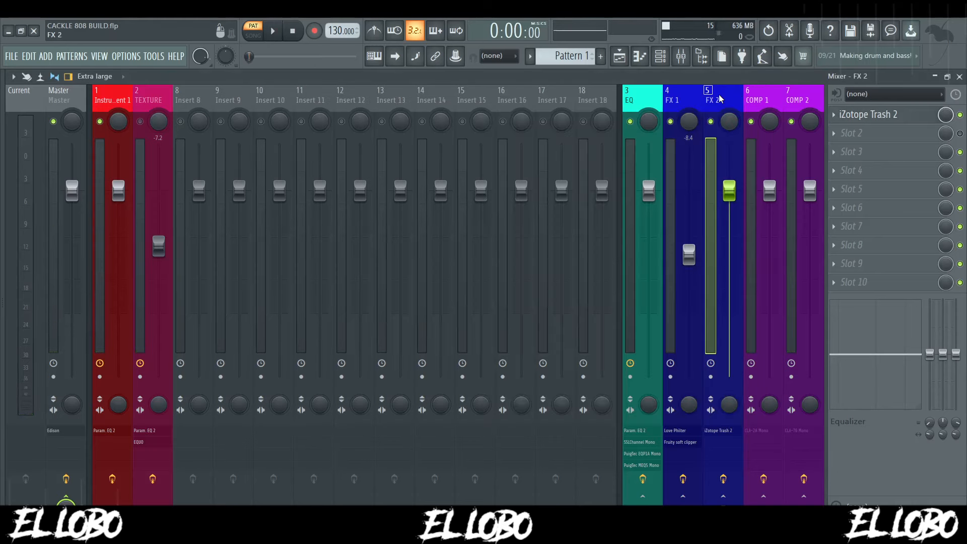
- Review the effect chains on the Master, EQ, FX 1 and FX 2 tracks
left_click(71, 94)
left_click(685, 105)
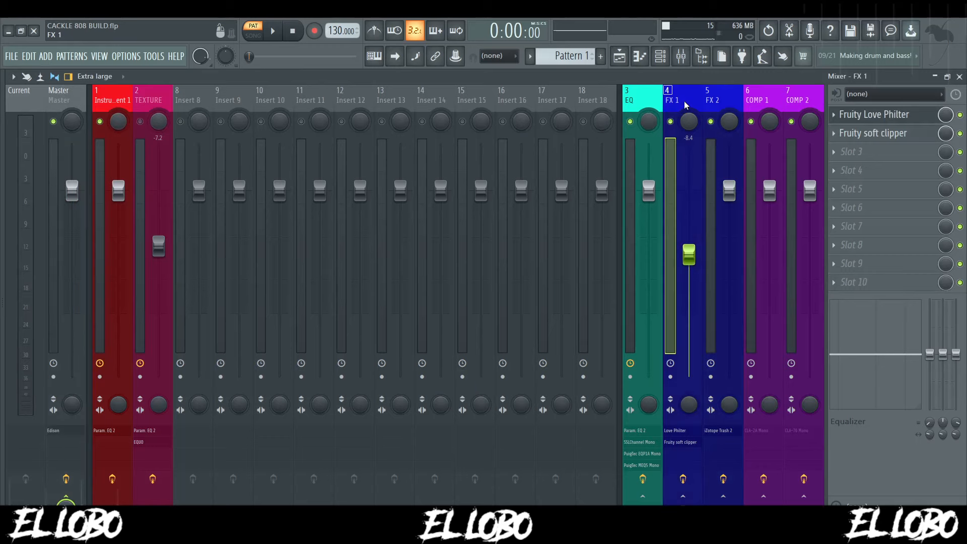
left_click(641, 104)
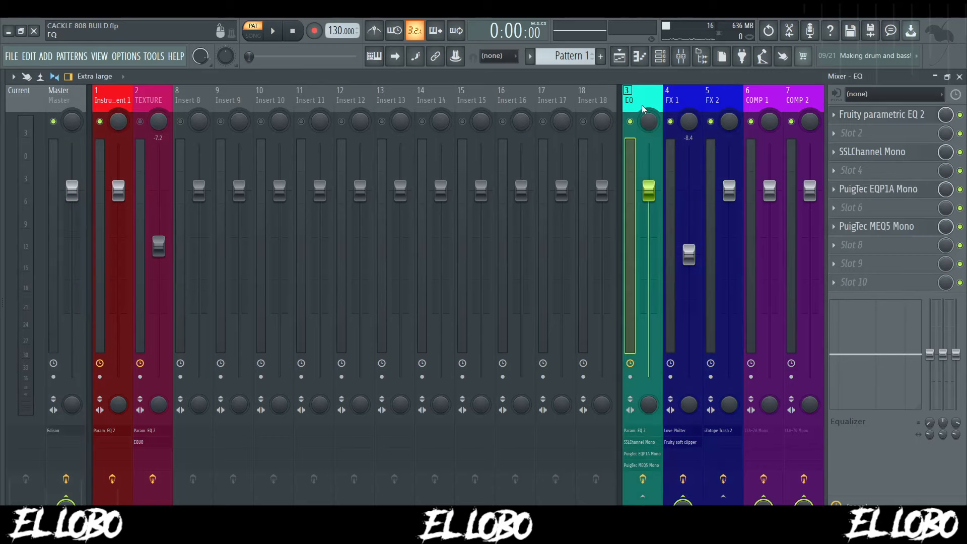
left_click(680, 108)
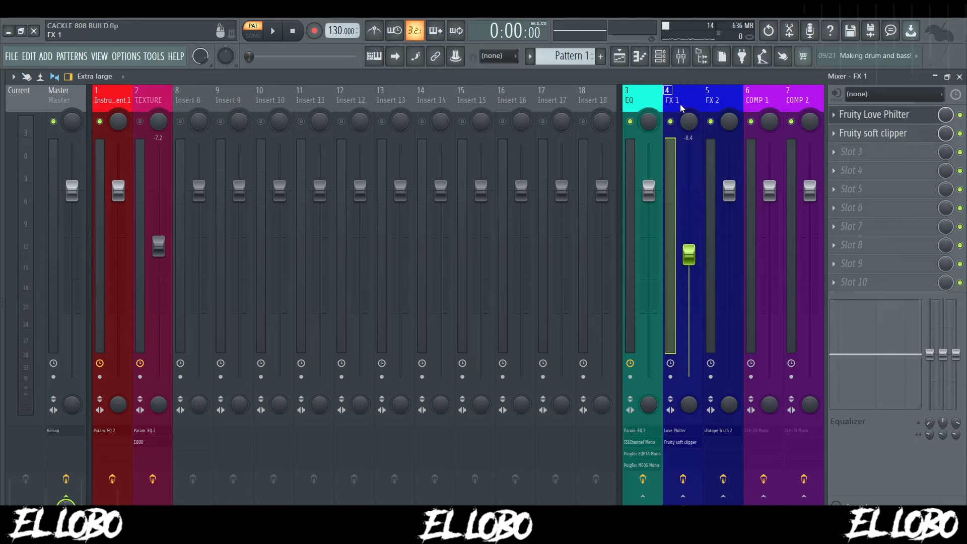
left_click(721, 100)
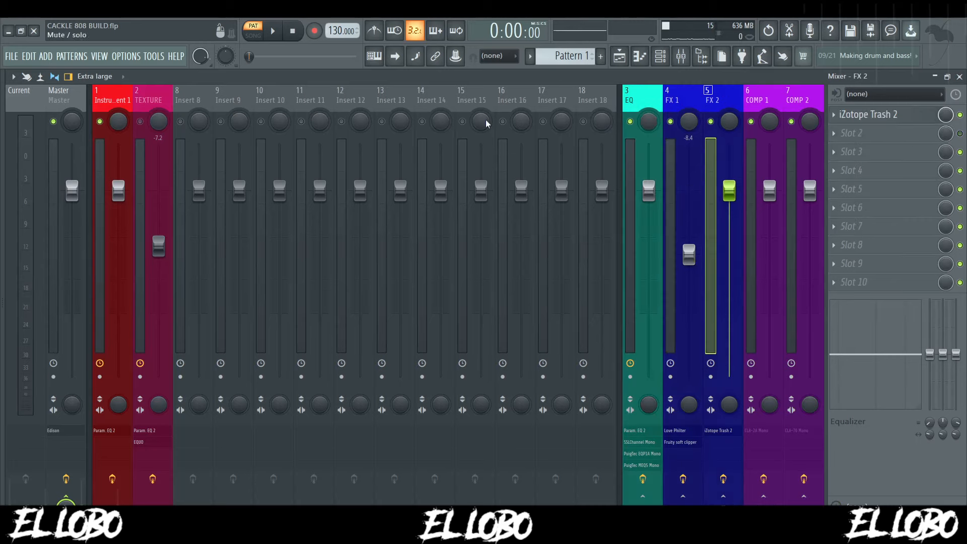
left_click(652, 97)
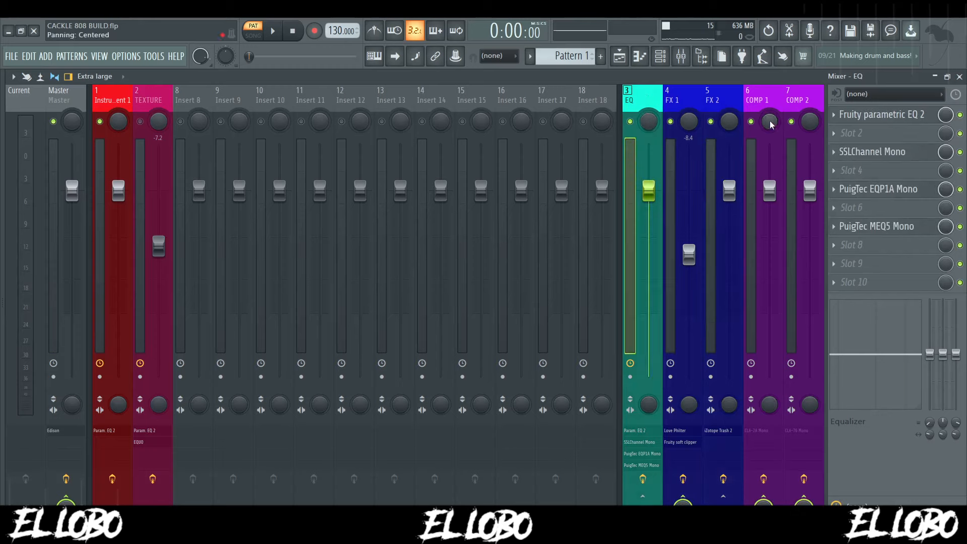
- Enable and open CLA-2A Mono on the COMP 1 track, hide its wrapper options and inspect the peak reduction
left_click(763, 100)
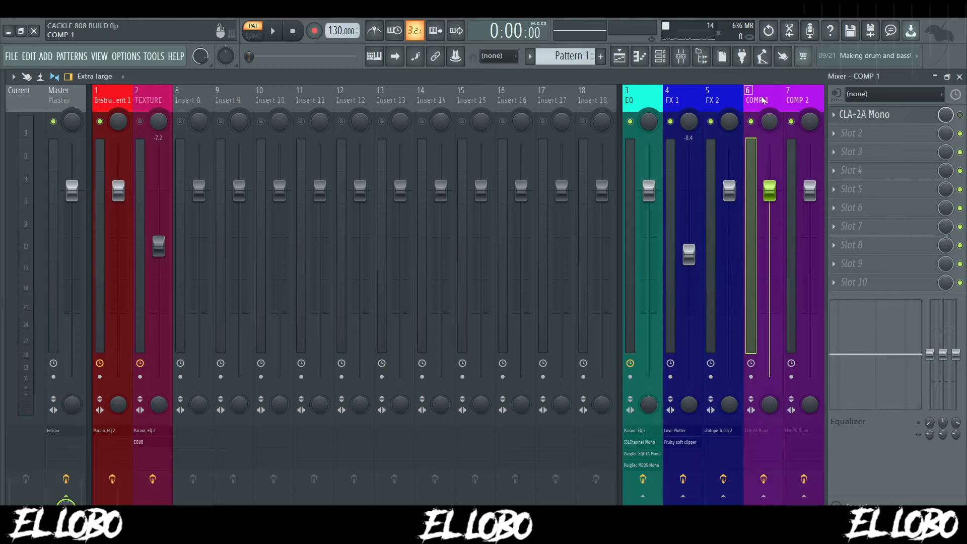
left_click(875, 116)
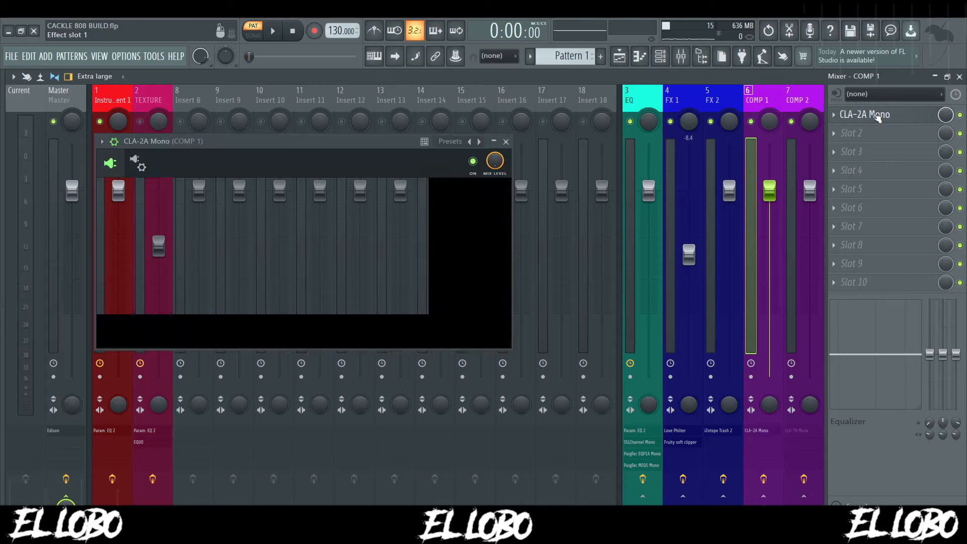
left_click_drag(314, 144, 393, 137)
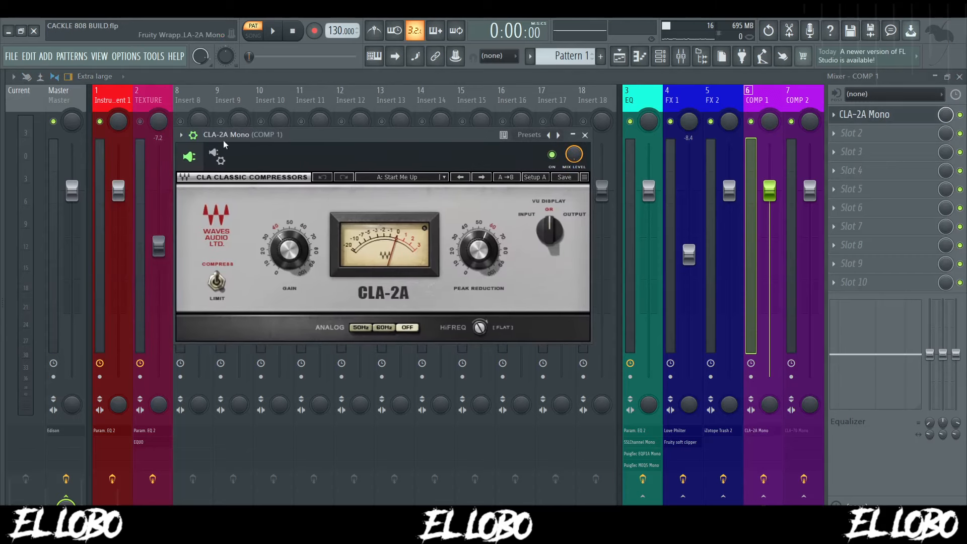
left_click(193, 136)
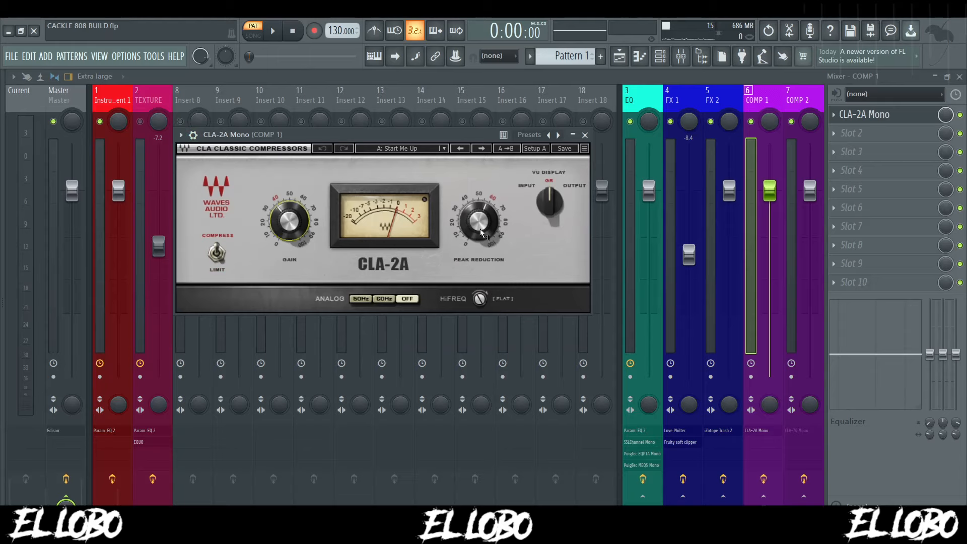
mouse_move(483, 226)
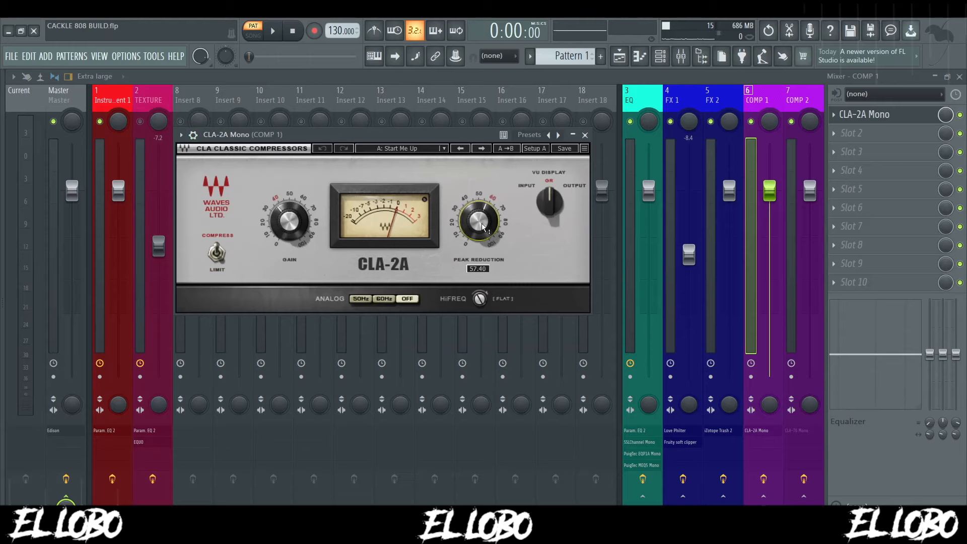
left_click_drag(431, 137, 497, 132)
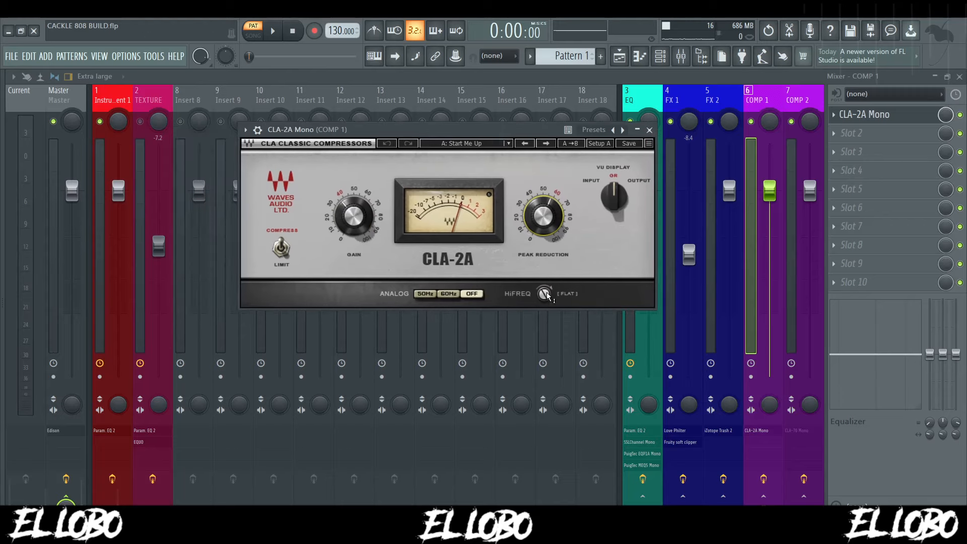
- Audition the pattern through CLA-2A Mono, unmute the TEXTURE track and audition the compressor again with both layers
key("space")
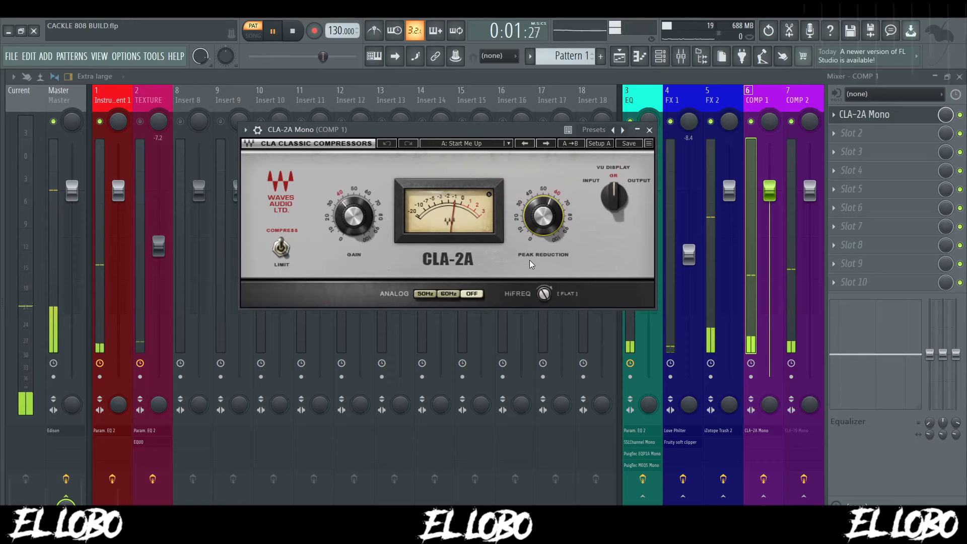
key("space")
left_click(650, 130)
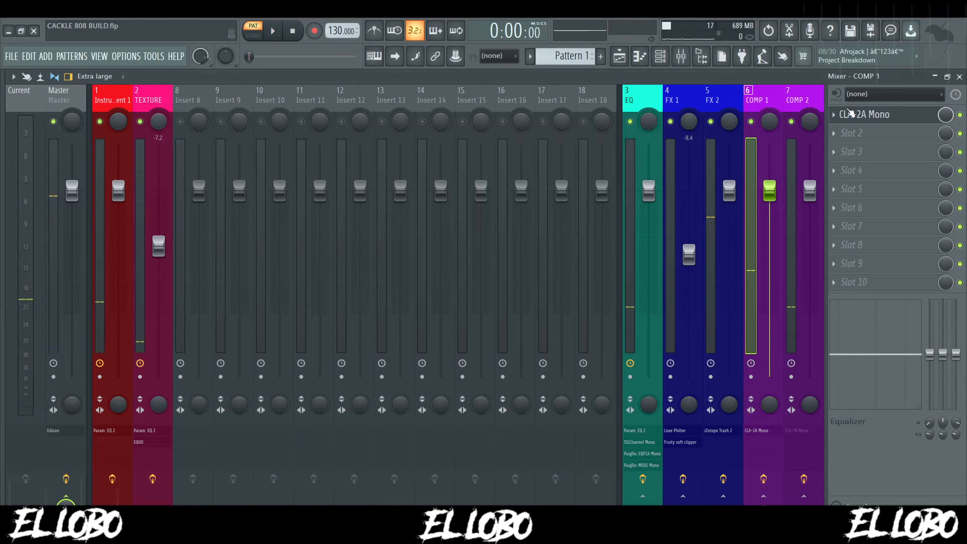
left_click(894, 116)
key("space")
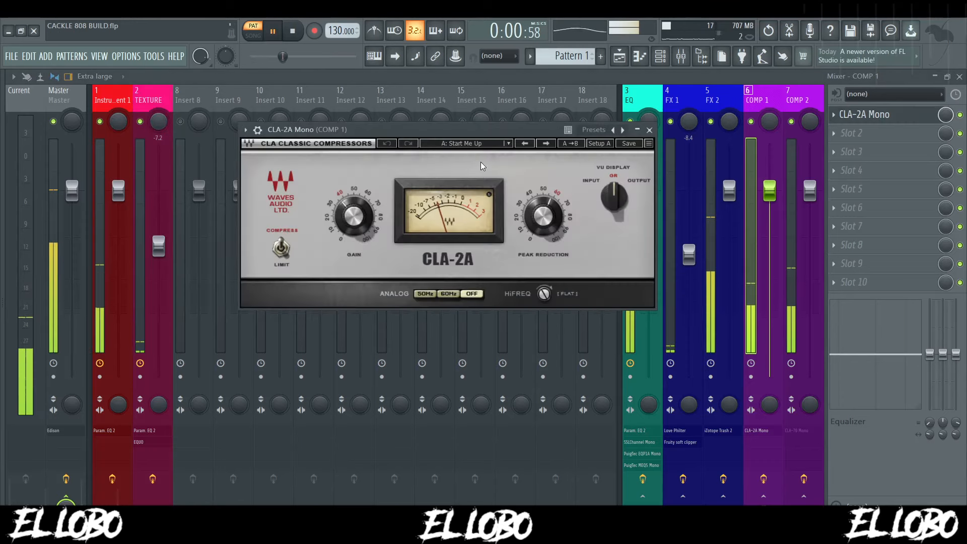
- Stop playback and audition the pattern once more while watching gain reduction on the CLA-2A Mono meter
left_click_drag(464, 124, 479, 126)
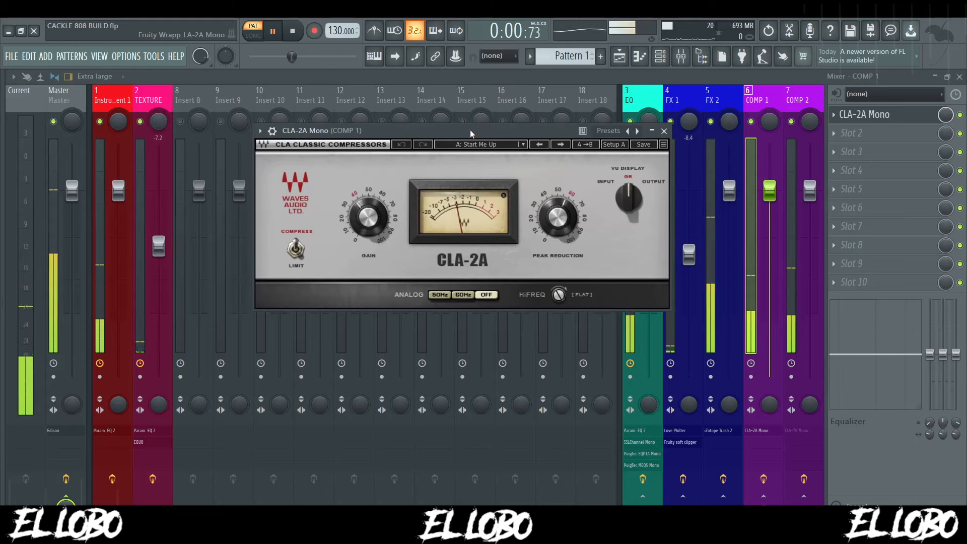
key("space")
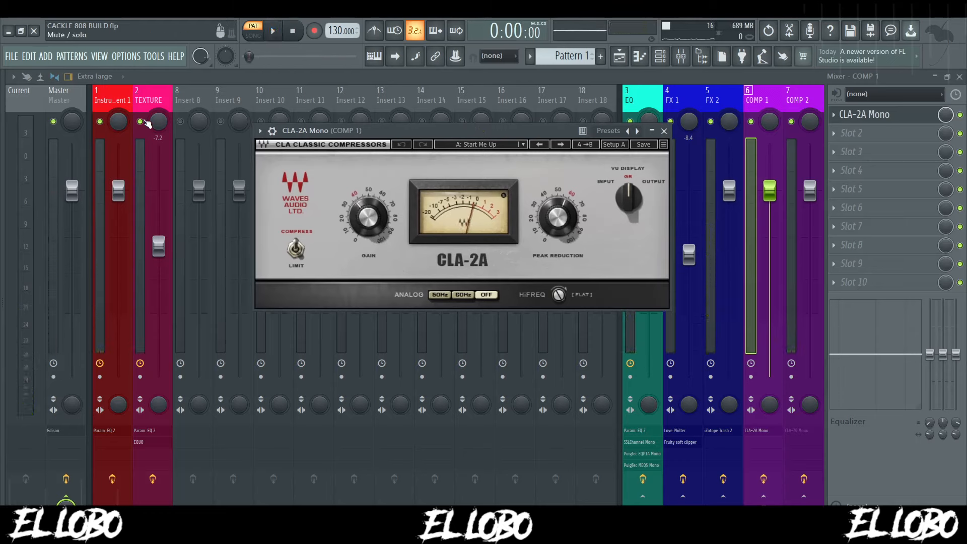
left_click_drag(425, 127, 418, 125)
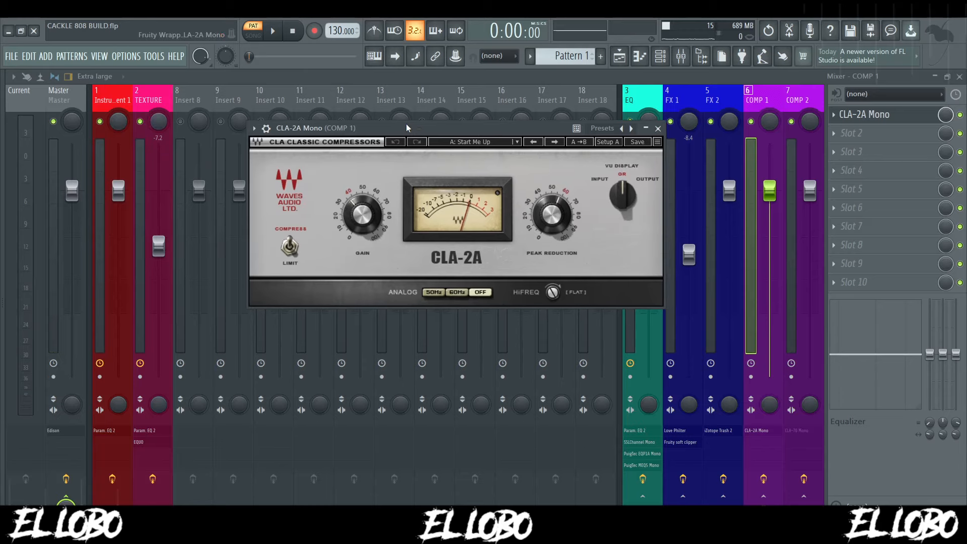
key("space")
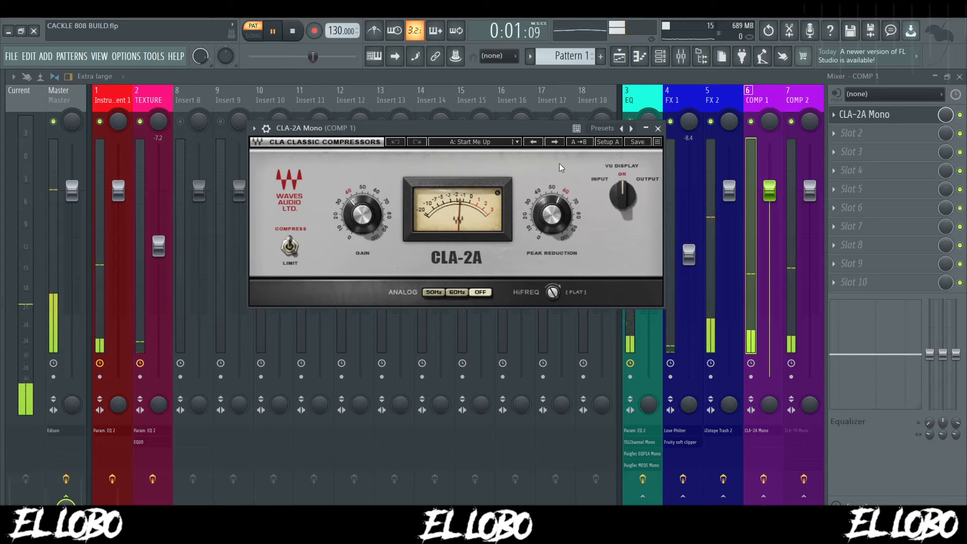
key("space")
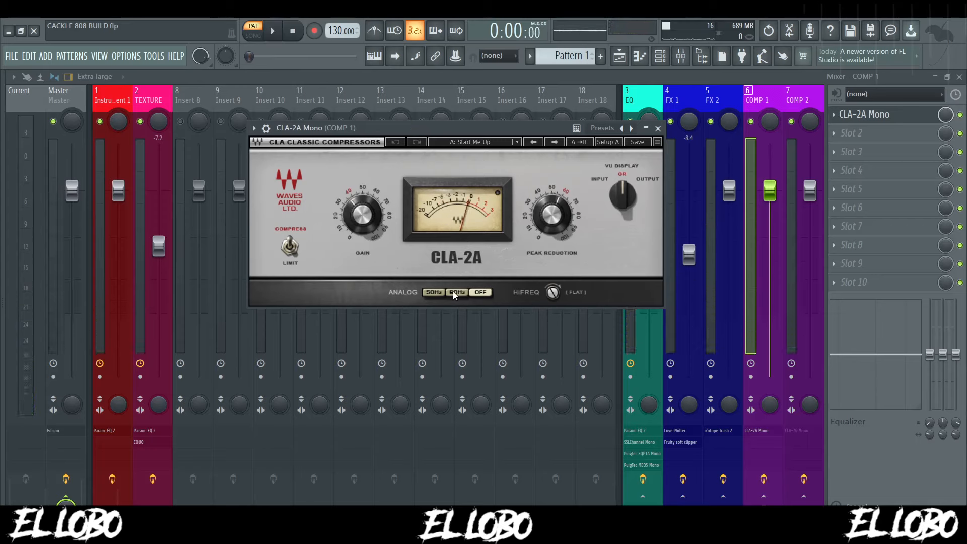
- Try CLA-2A Mono's HiFreq control at about 50.4 during playback and return it to flat
mouse_move(554, 293)
left_mouse_down()
mouse_move(554, 325)
mouse_move(554, 290)
left_mouse_up()
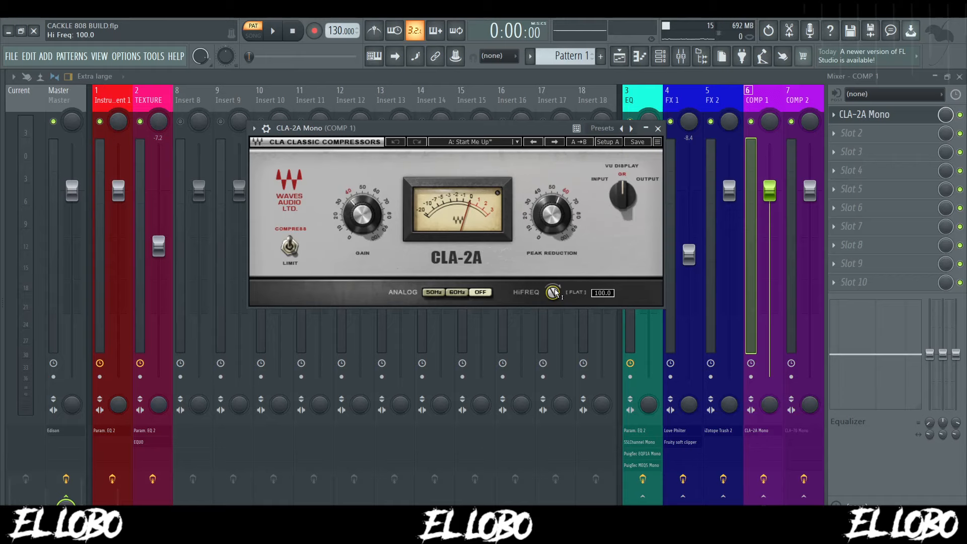
left_click_drag(556, 292, 555, 307)
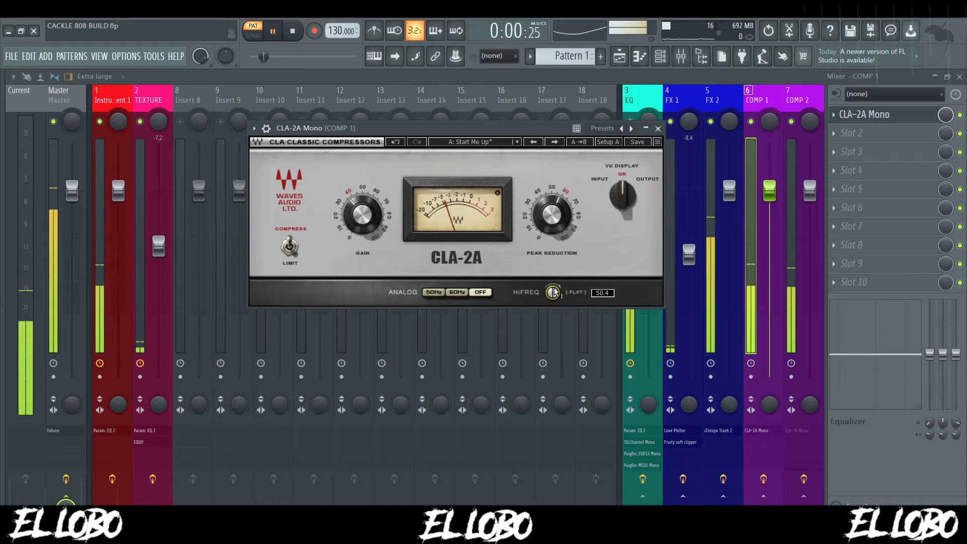
left_click_drag(555, 294, 554, 274)
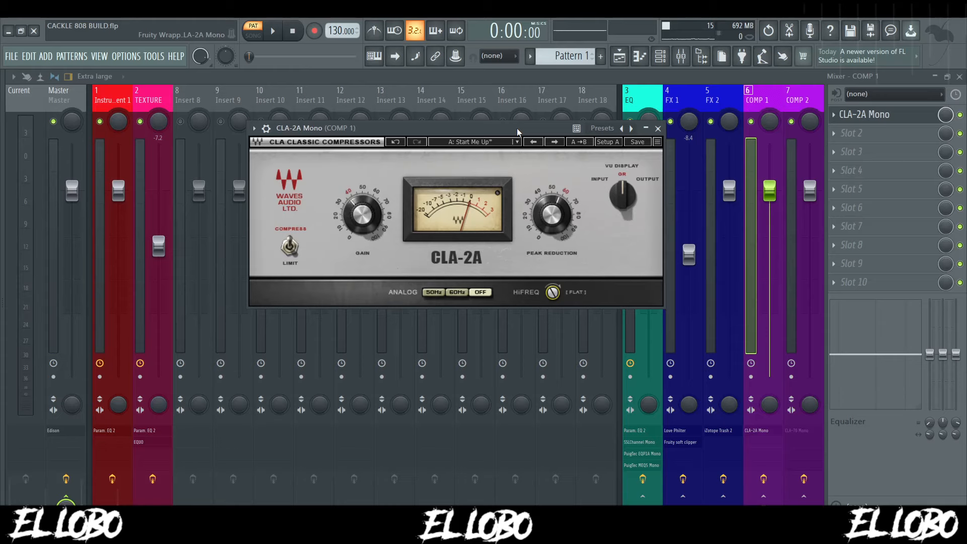
- Enable and open CLA-76 Mono on the COMP 2 track and inspect its input, output and release settings
left_click(801, 96)
left_click(864, 115)
left_click_drag(342, 187, 450, 164)
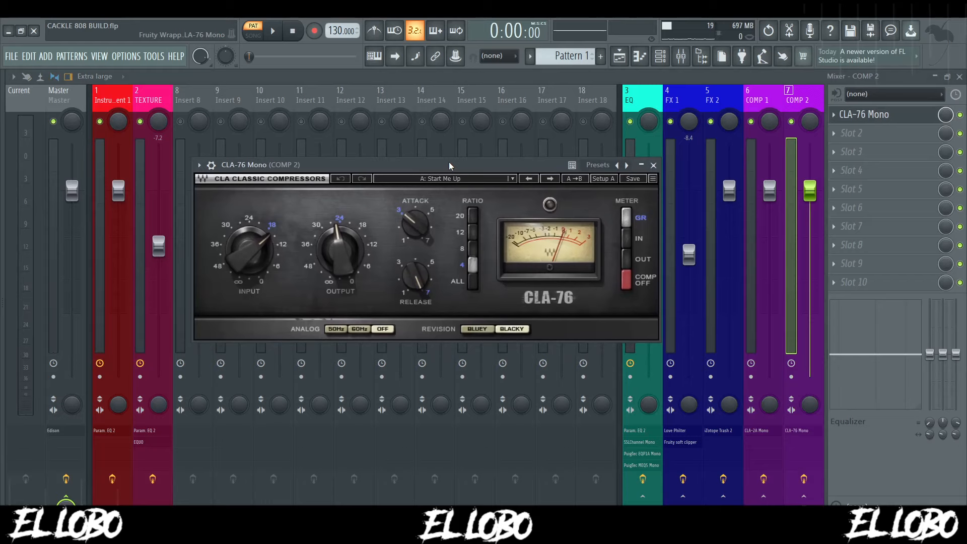
left_click_drag(450, 165, 470, 161)
mouse_move(259, 260)
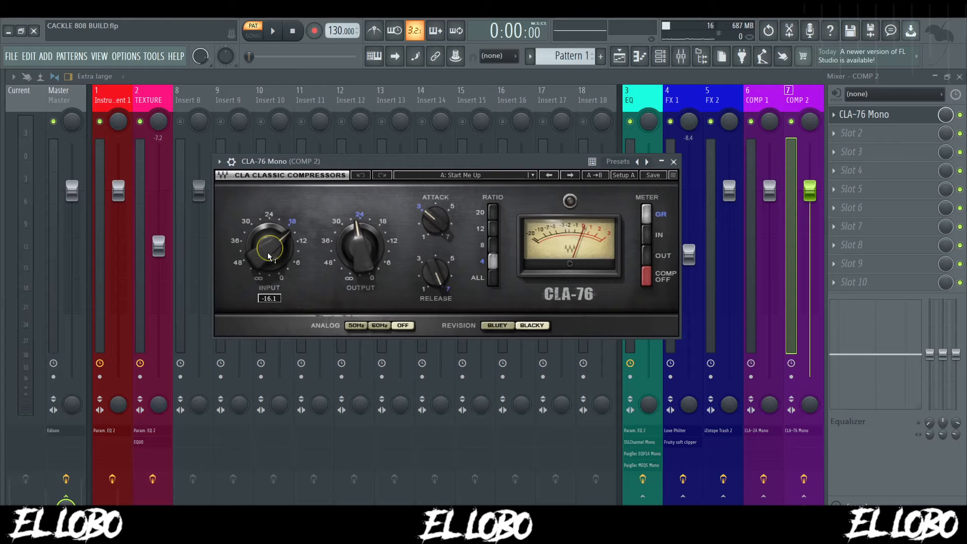
mouse_move(362, 257)
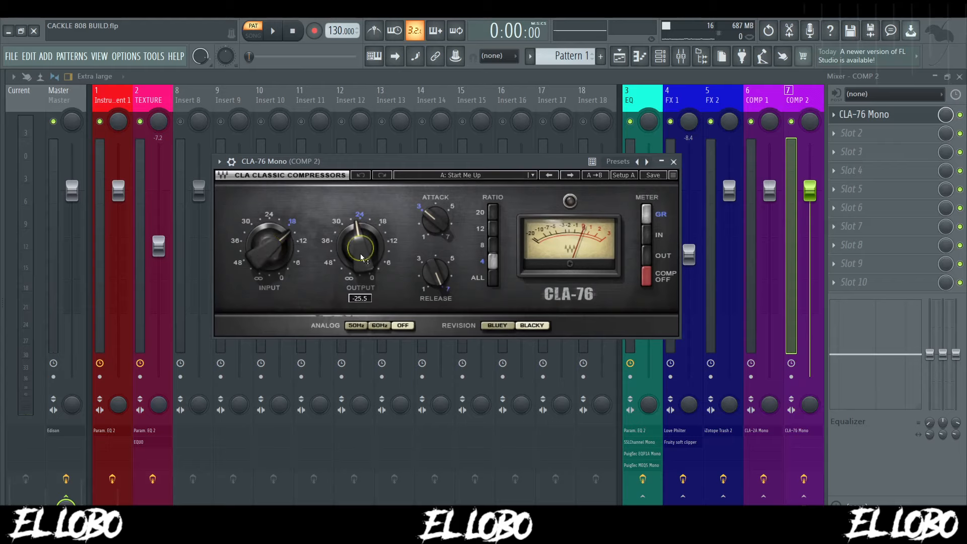
mouse_move(436, 272)
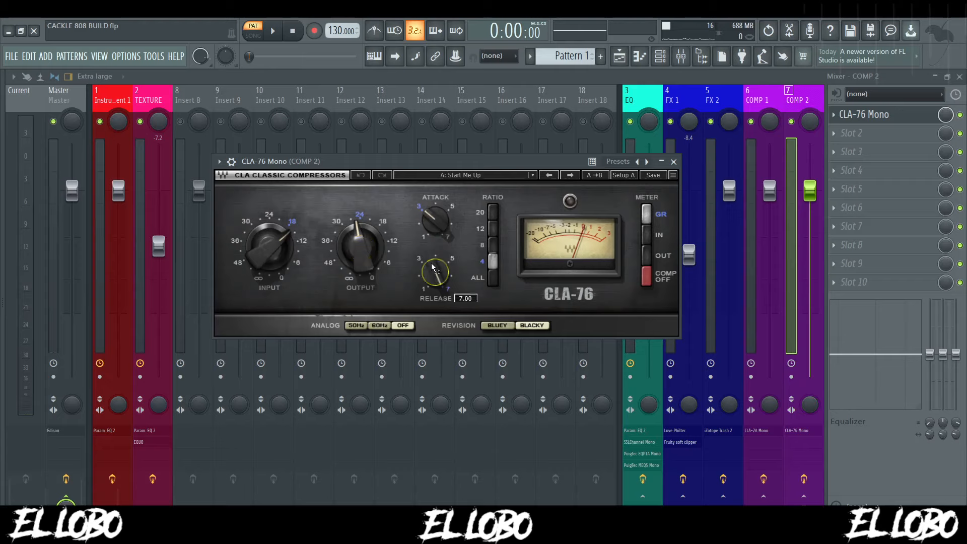
- Try CLA-76 Mono's attack at 7.00 and set it to about 3.32
mouse_move(432, 267)
left_mouse_down()
mouse_move(432, 318)
mouse_move(433, 267)
left_mouse_up()
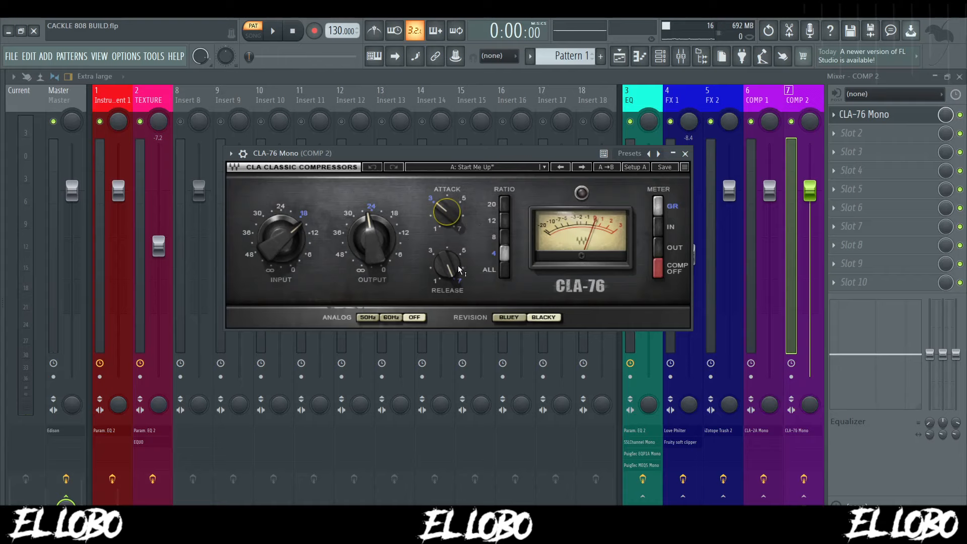
scroll(453, 217, "up", 6)
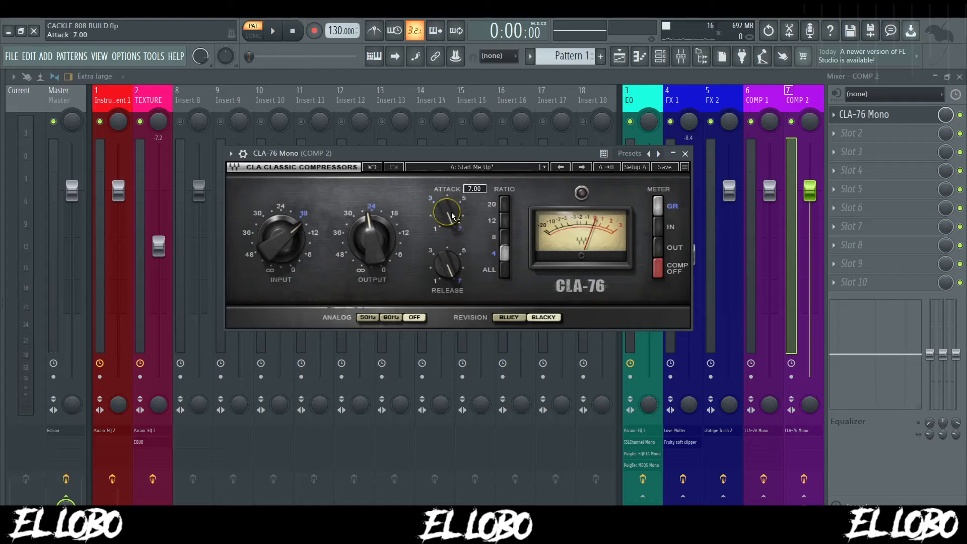
left_click_drag(451, 153, 488, 143)
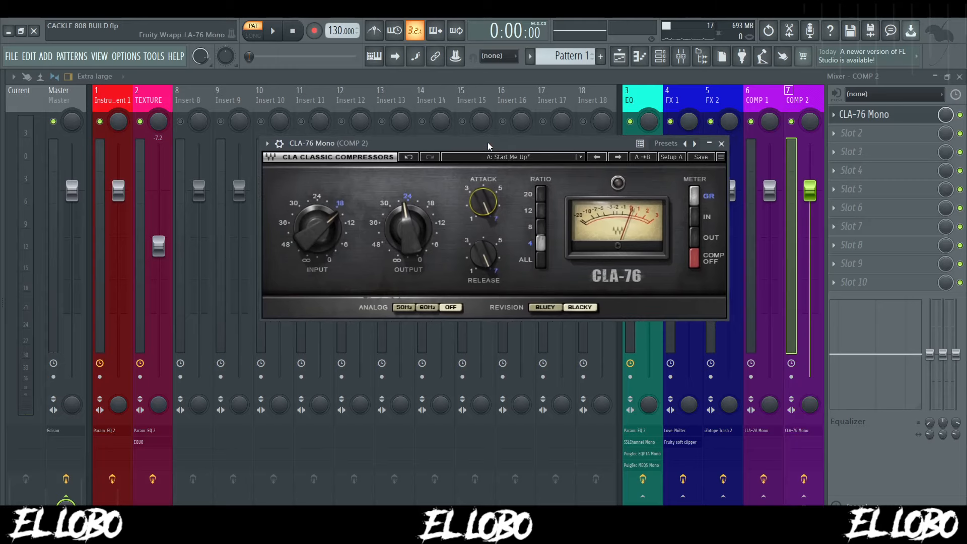
left_click_drag(484, 200, 485, 224)
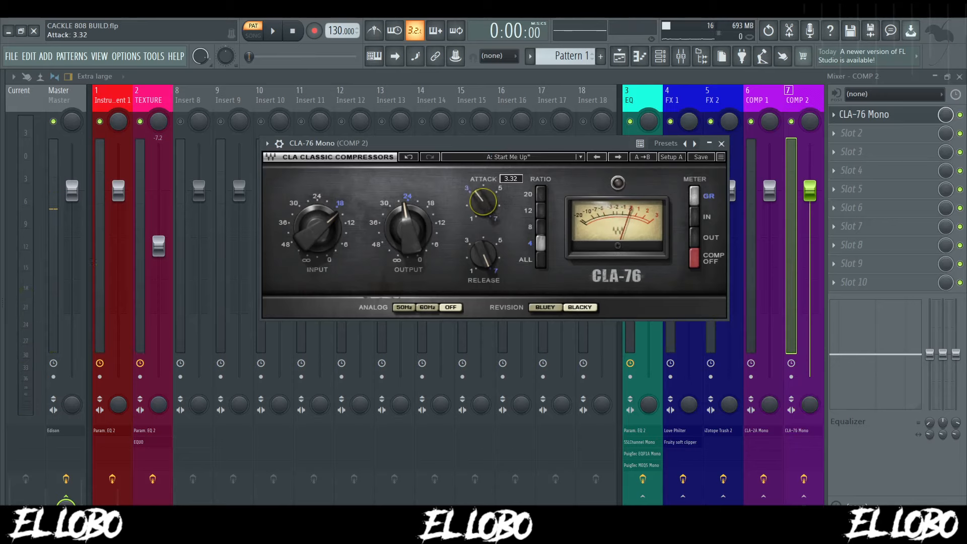
- Audition the pattern through CLA-76 Mono and close the plugin
left_click_drag(481, 140, 482, 131)
key("space")
key("space")
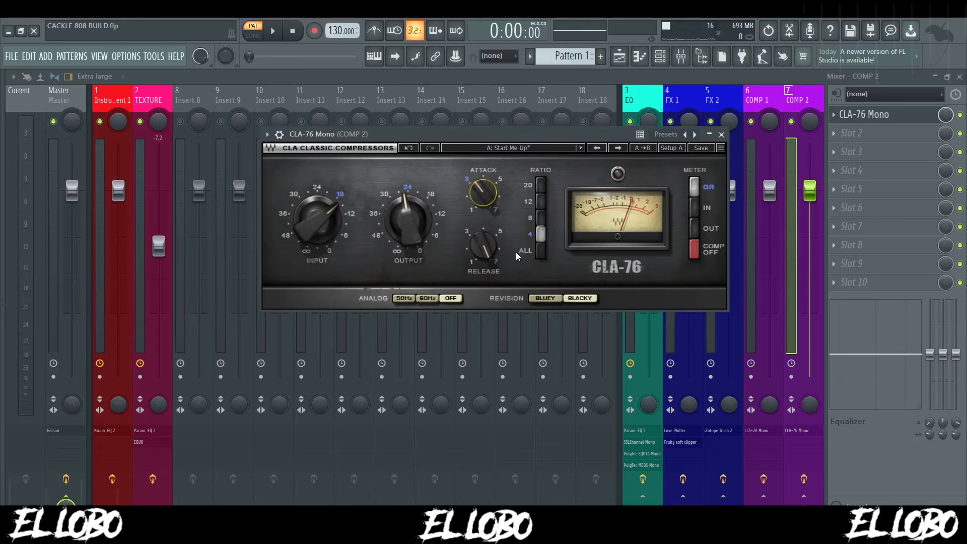
left_click(877, 113)
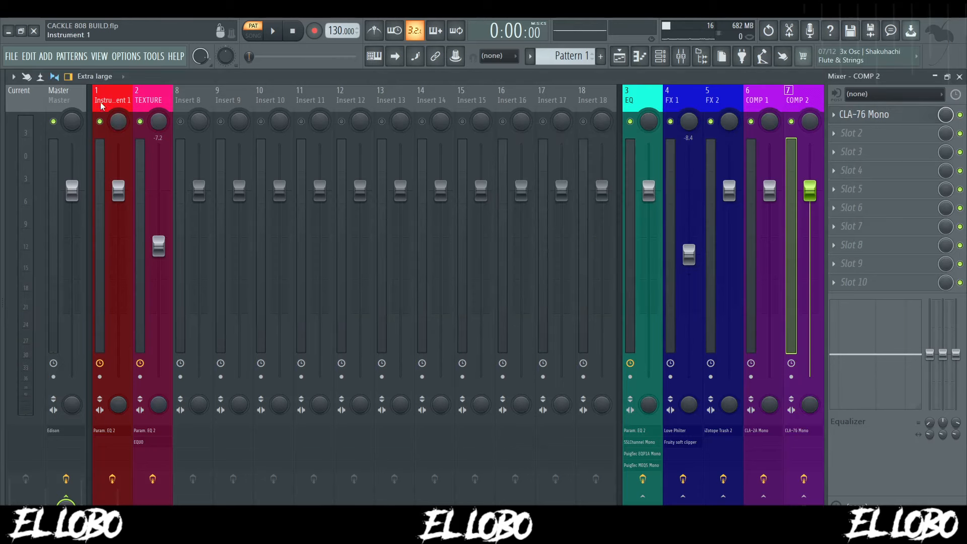
- Open Edison on the Master track and examine the ELLOBO_808_Cackle waveform up close and in full
left_click(59, 95)
left_click(53, 430)
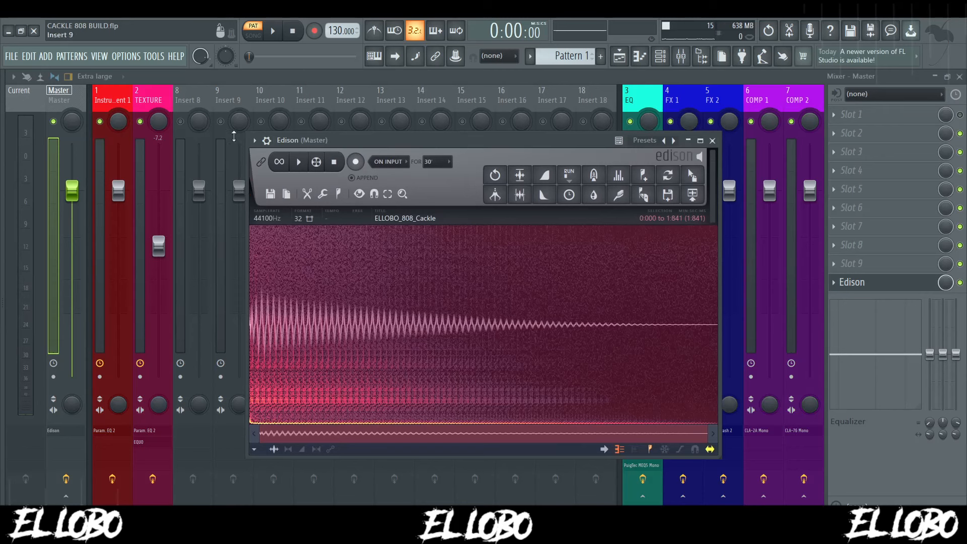
left_click_drag(356, 138, 343, 122)
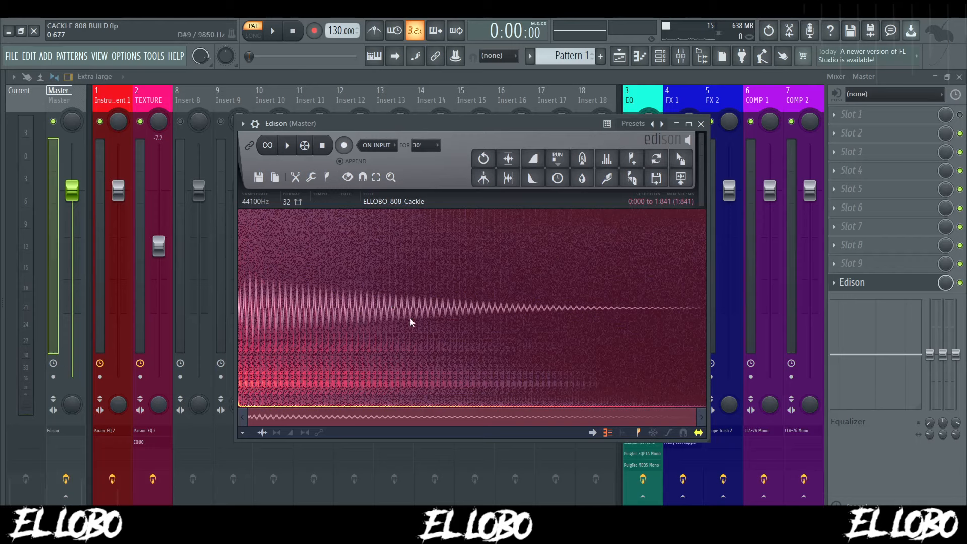
scroll(410, 319, "up", 8)
scroll(410, 319, "up", 5)
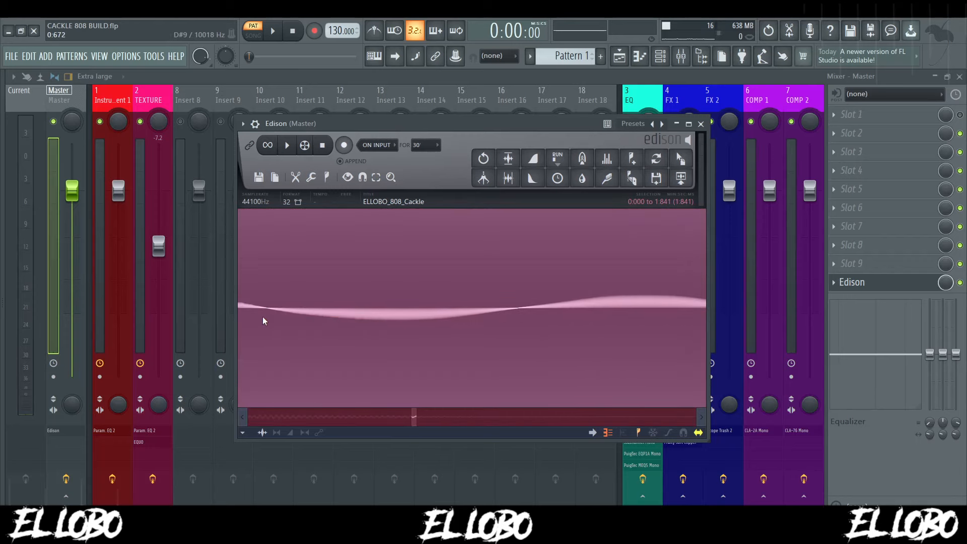
scroll(365, 314, "down", 10)
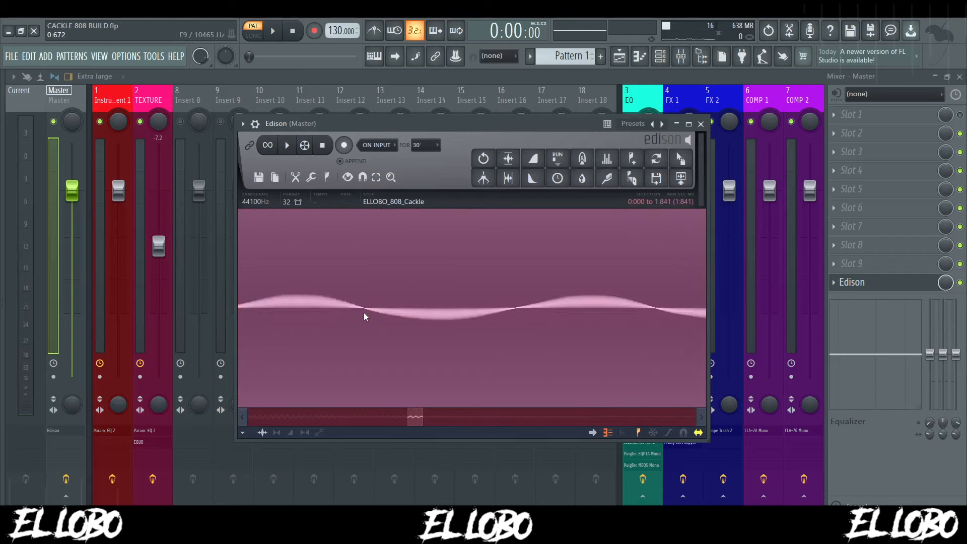
scroll(364, 315, "down", 5)
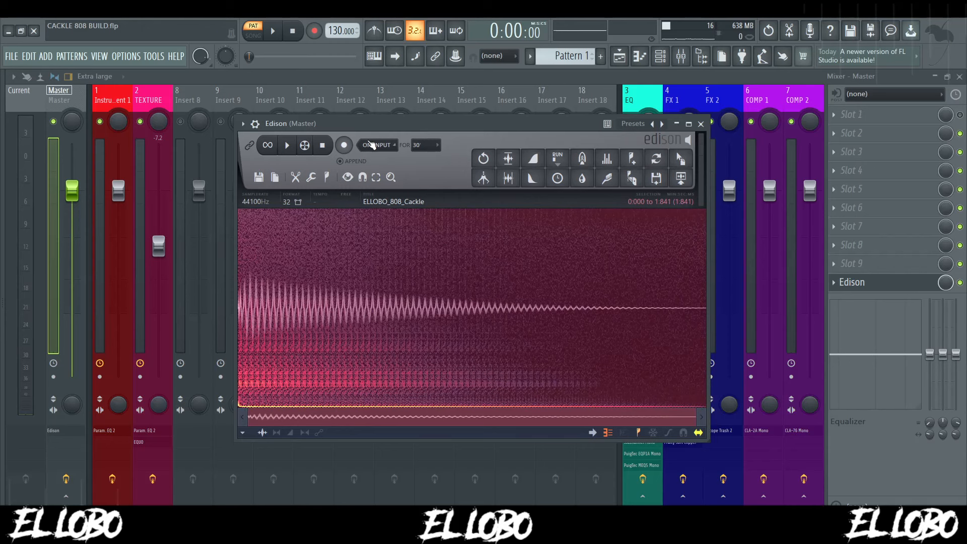
- Play the ELLOBO_808_Cackle sample in Edison, normalize it and play it again
left_click_drag(363, 124, 367, 110)
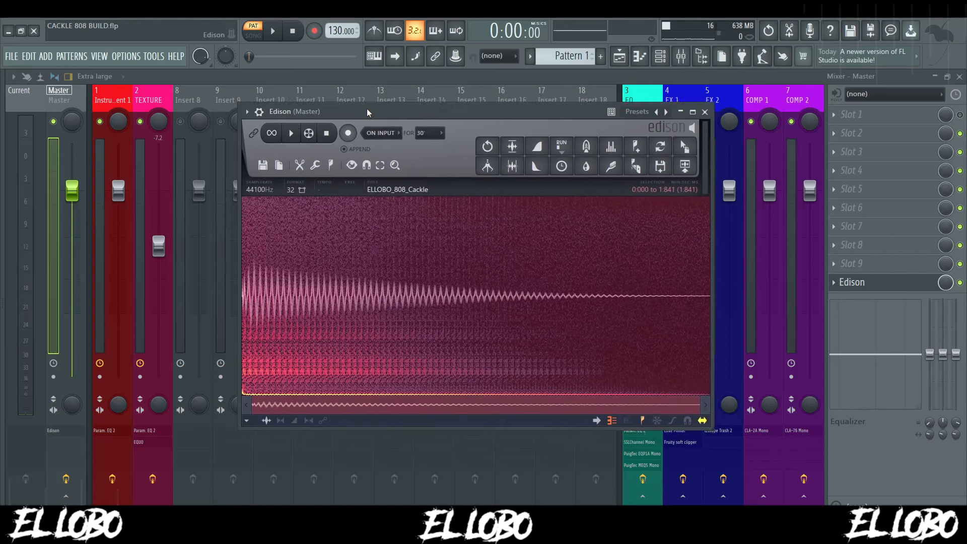
left_click(293, 130)
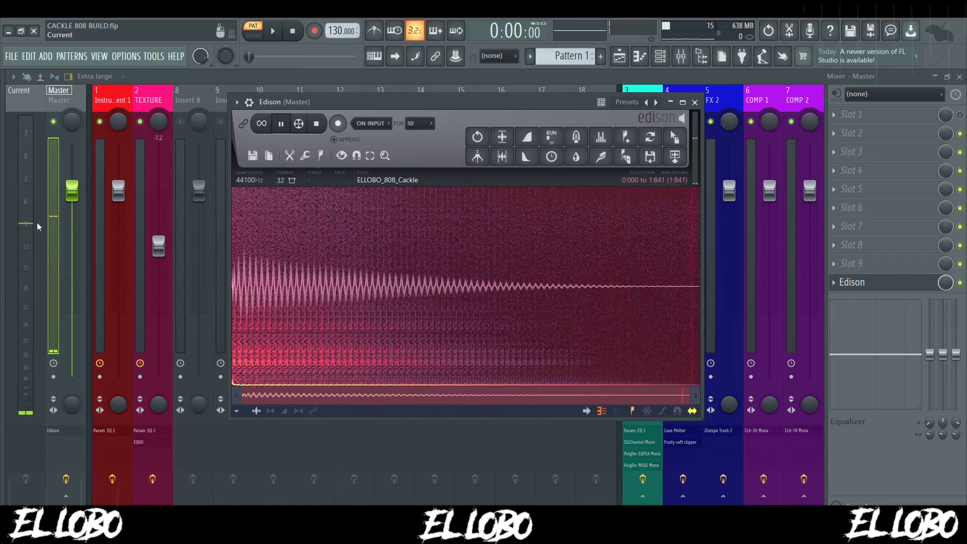
left_click(505, 131)
left_click(285, 118)
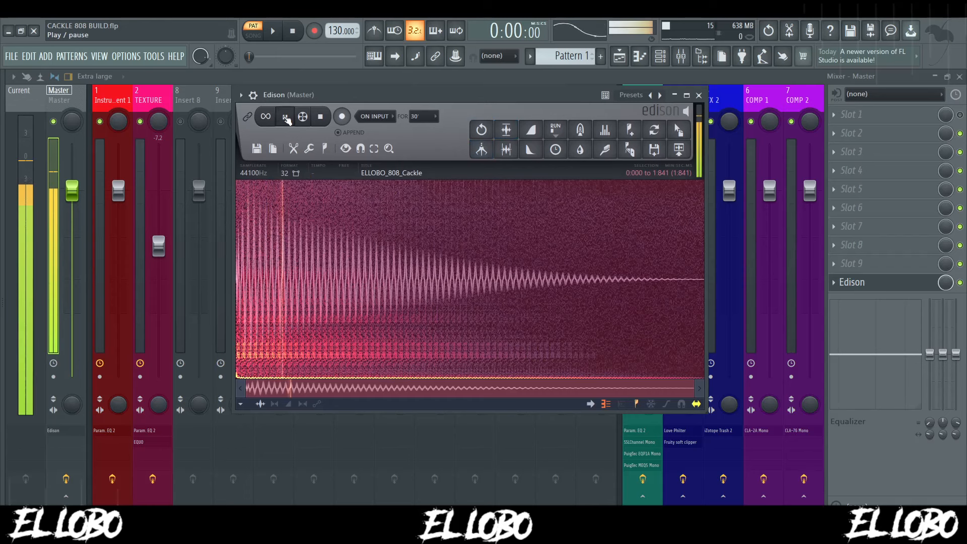
left_click_drag(352, 95, 377, 93)
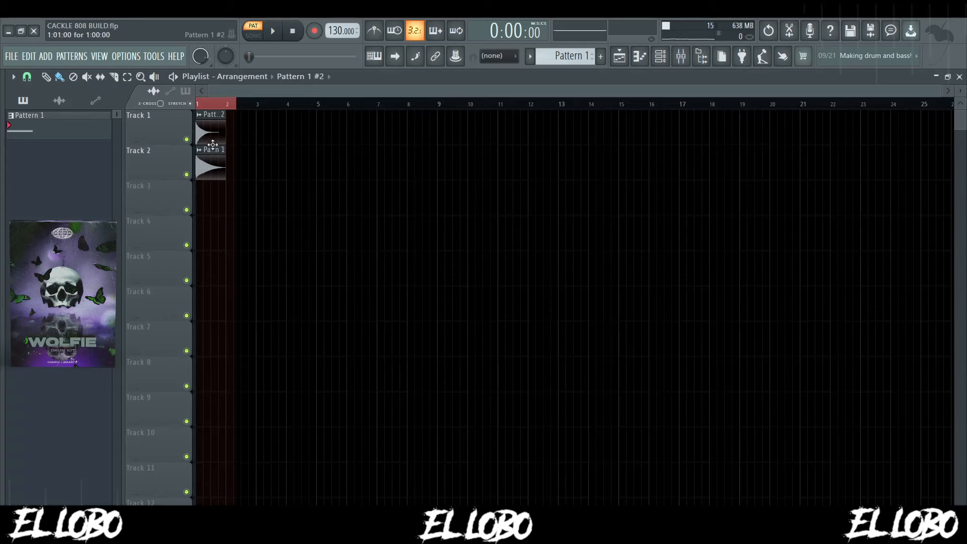
- Review the two bounced audio clips in the playlist, their source channels and the render options for Pattern 1
left_click_drag(206, 135, 202, 165)
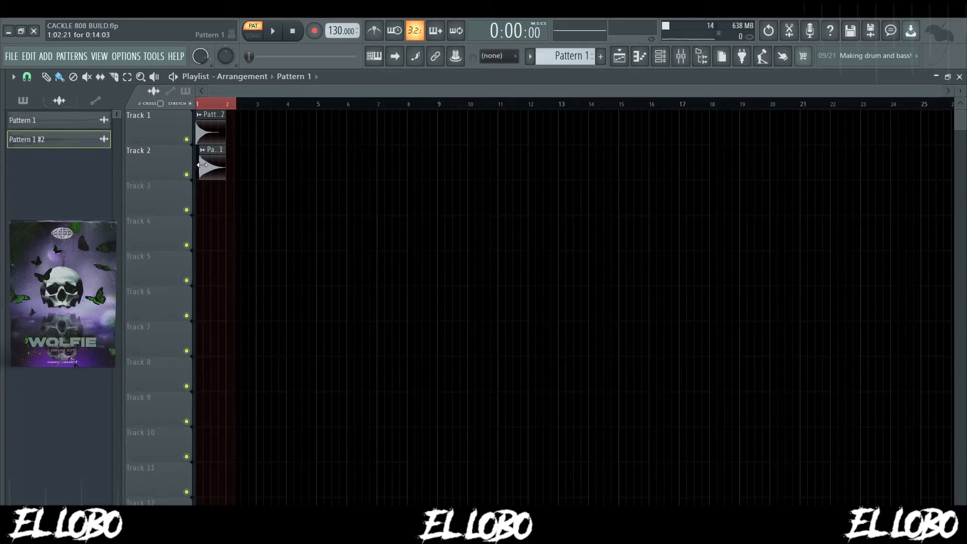
left_click(660, 56)
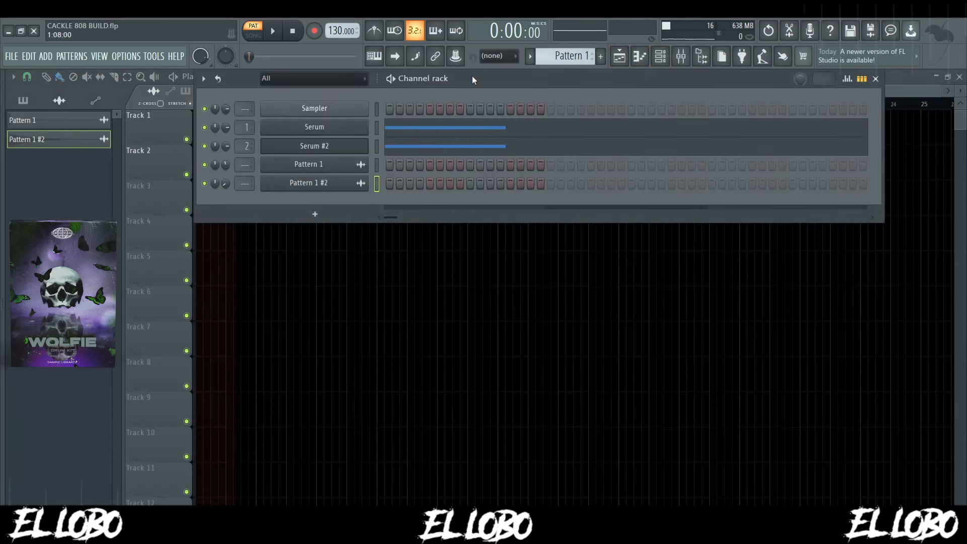
left_click(59, 134)
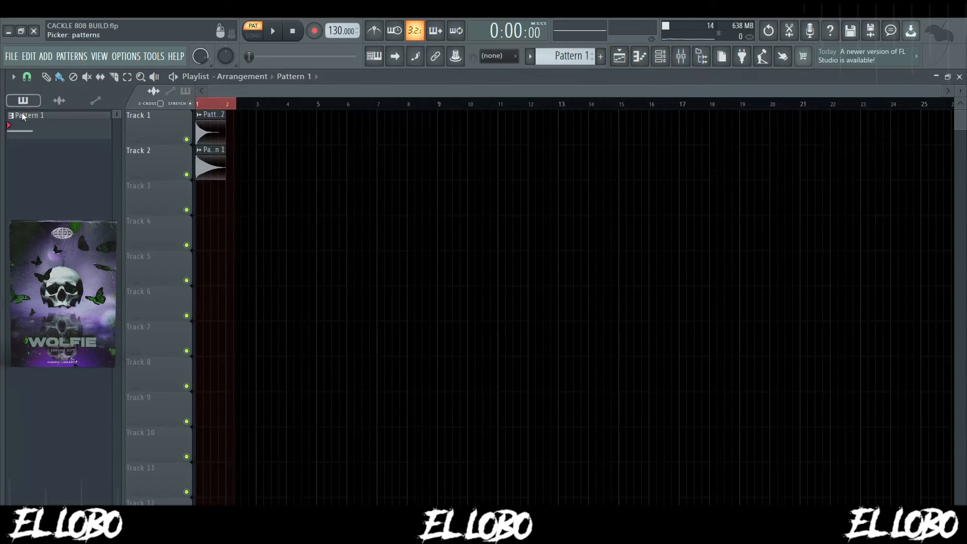
right_click(59, 134)
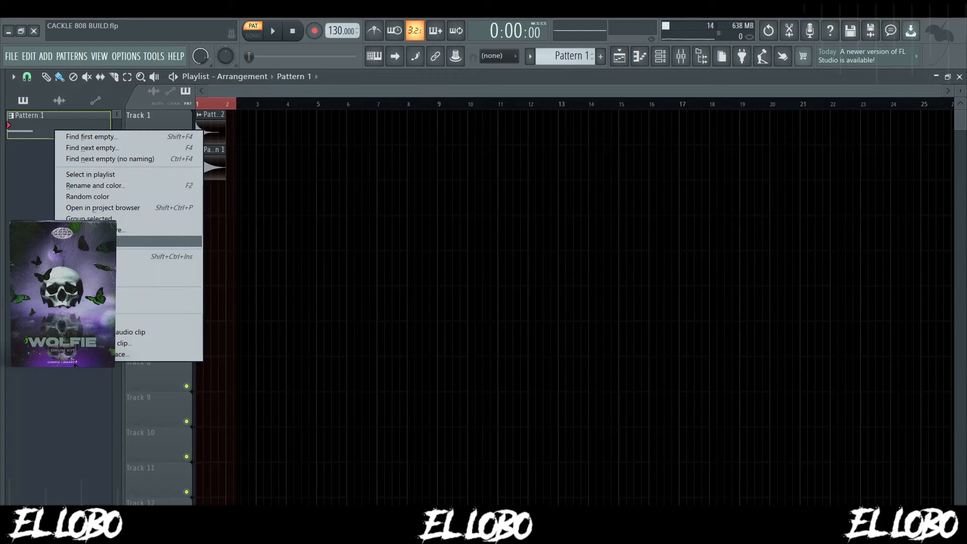
left_click(41, 303)
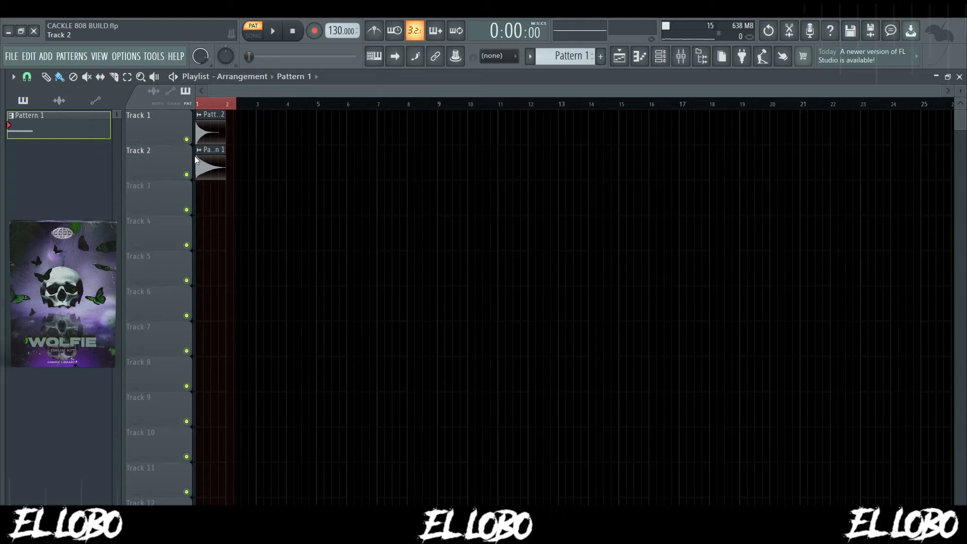
- Switch playback to song mode and audition the two bounced clips on Track 1 and Track 2 together
left_click(186, 176)
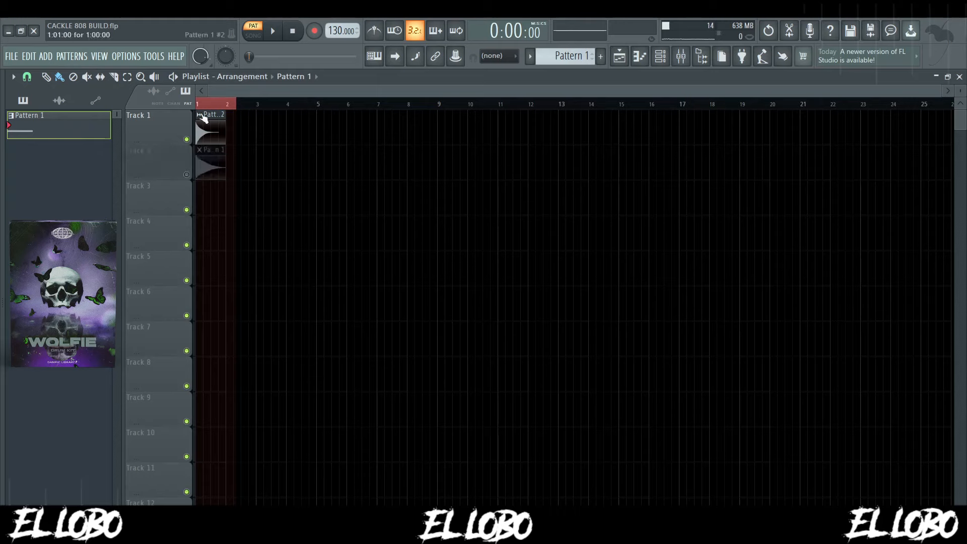
left_click(254, 36)
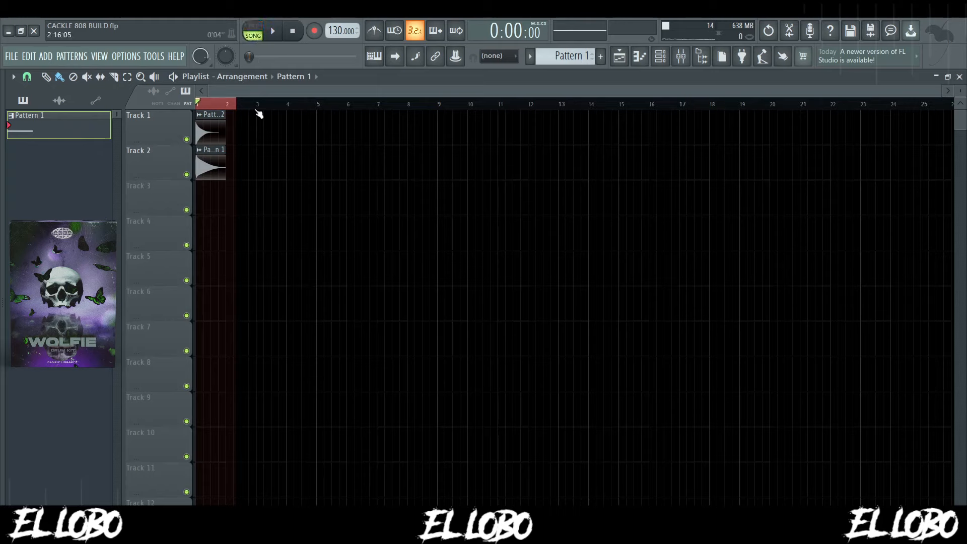
key("space")
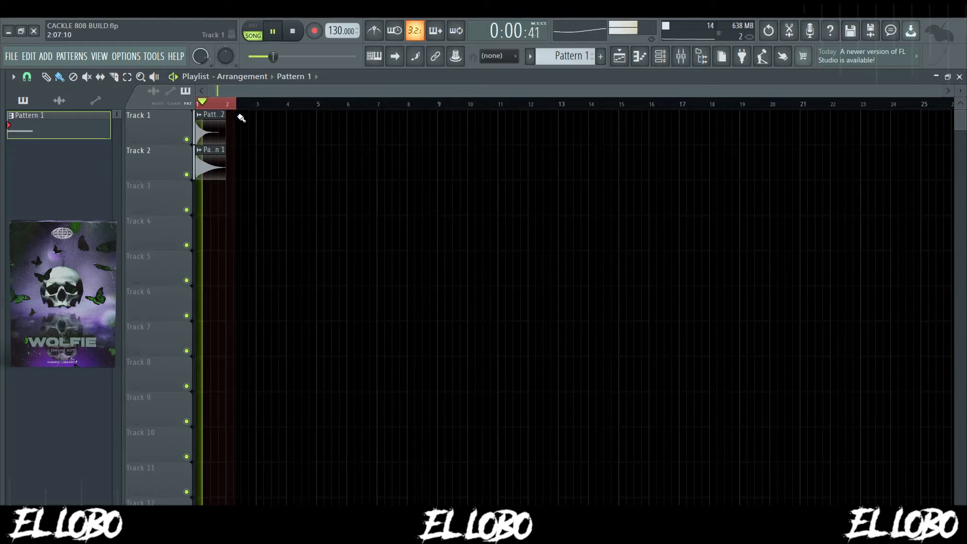
scroll(210, 142, "up", 5)
key("space")
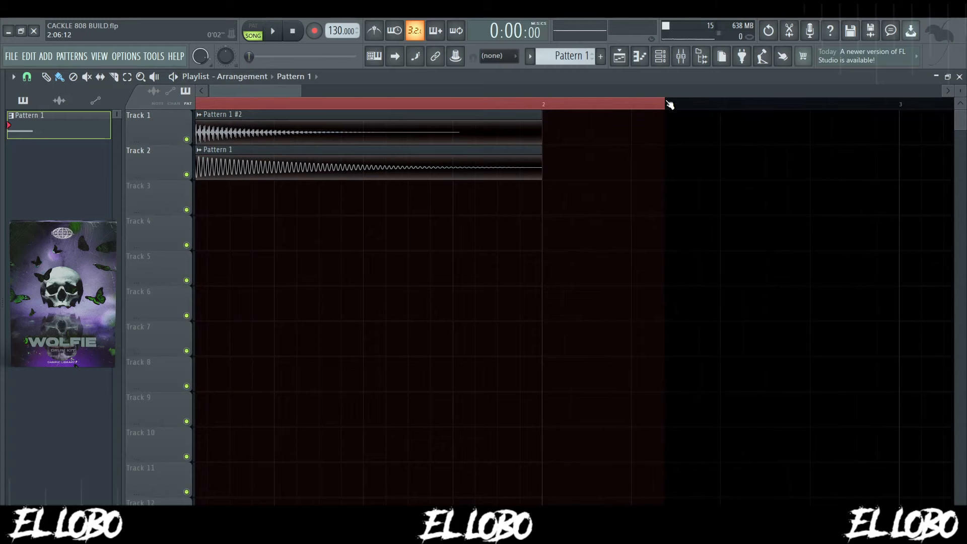
- Reopen Edison on the Master track to review the normalized ELLOBO_808_Cackle sample and close it
left_click(680, 56)
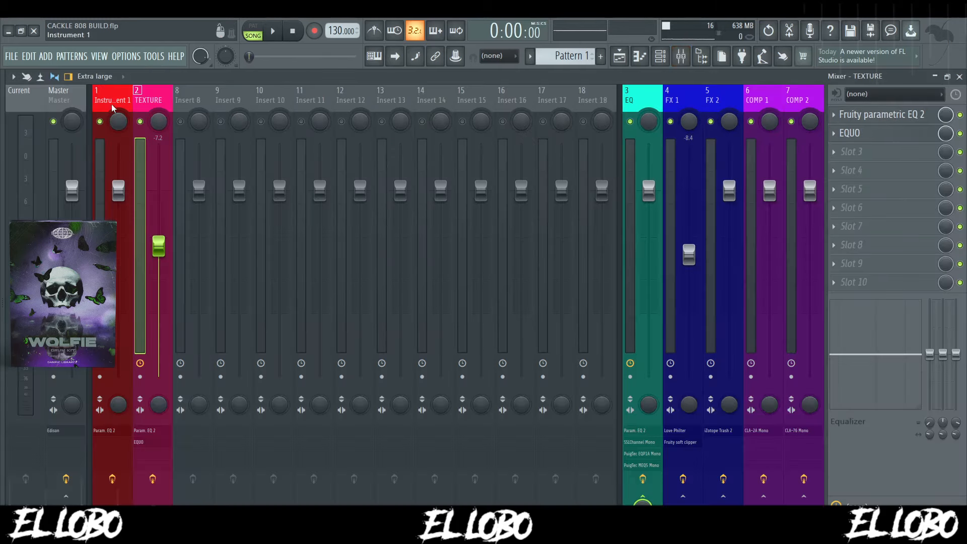
left_click(59, 96)
left_click(853, 282)
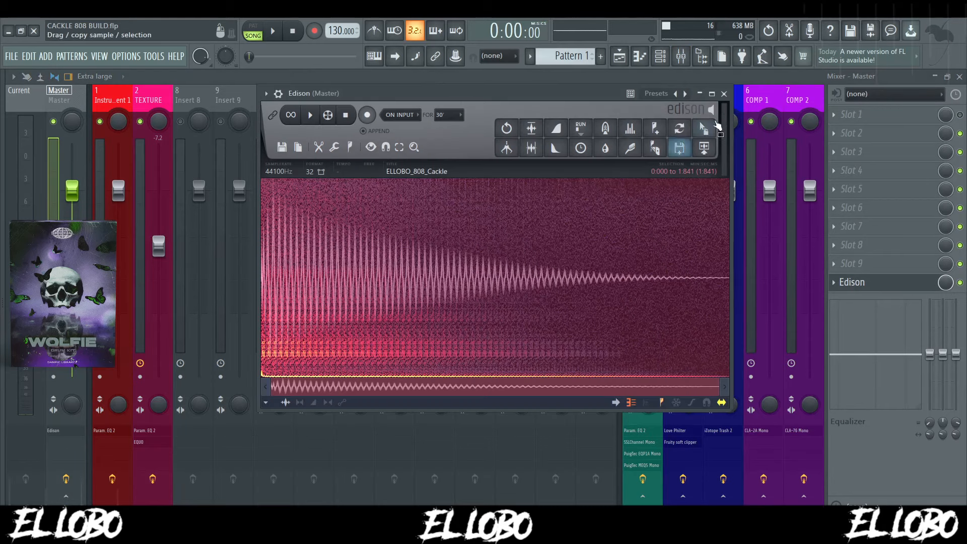
left_click(724, 94)
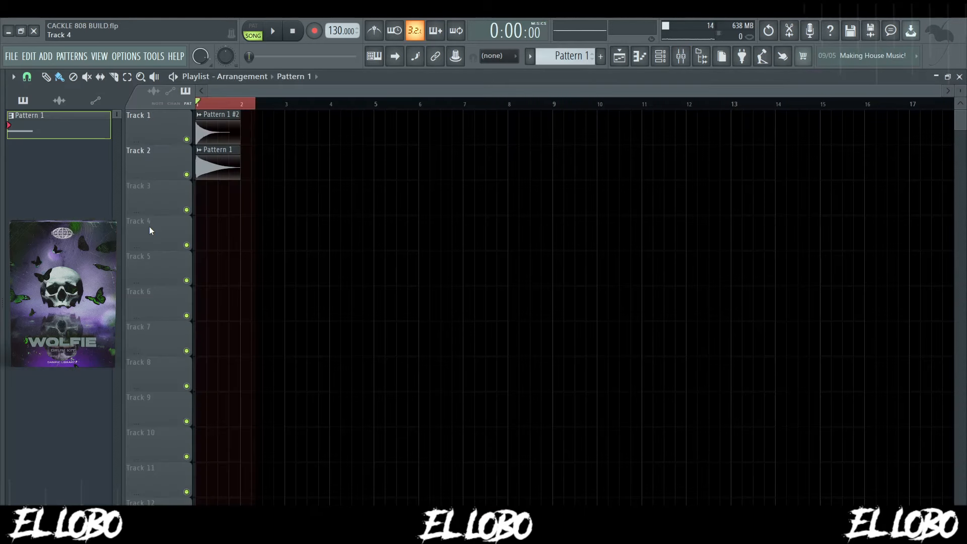